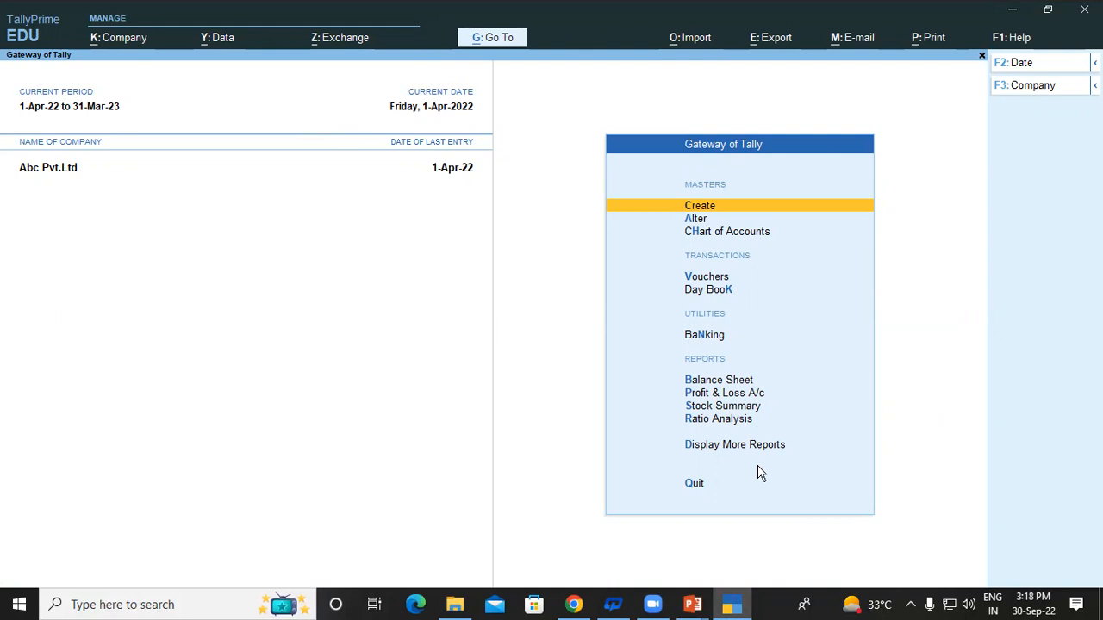
Open a blank Purchase voucher (No. 1, 1-Apr-22) and bring up Company Features for Abc Pvt.Ltd.
key("Down")
key("Down")
key("Down")
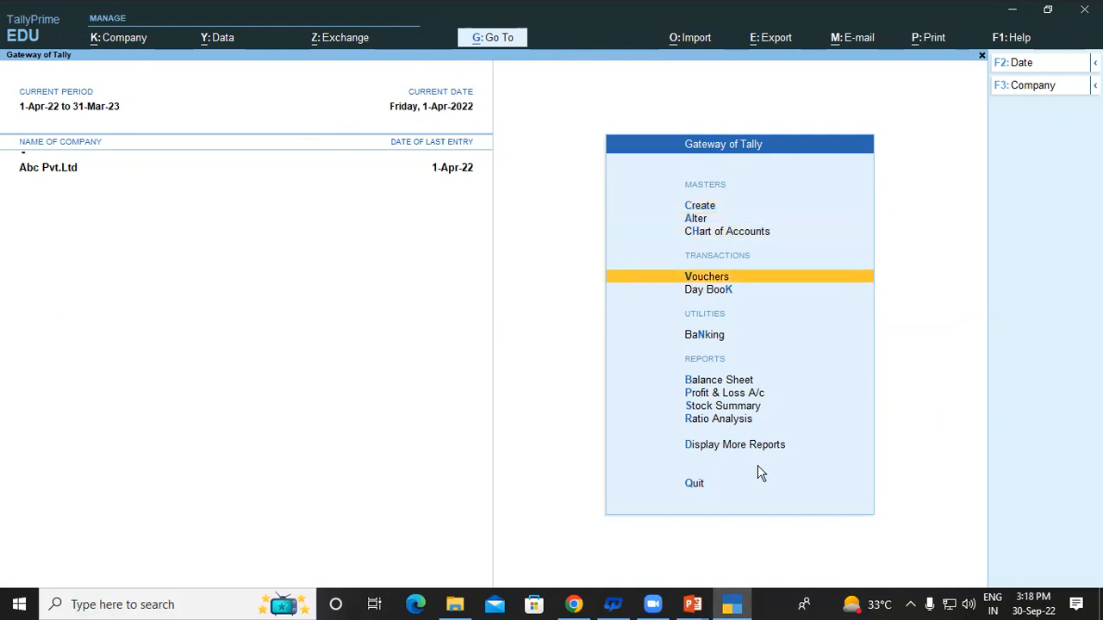
key("Return")
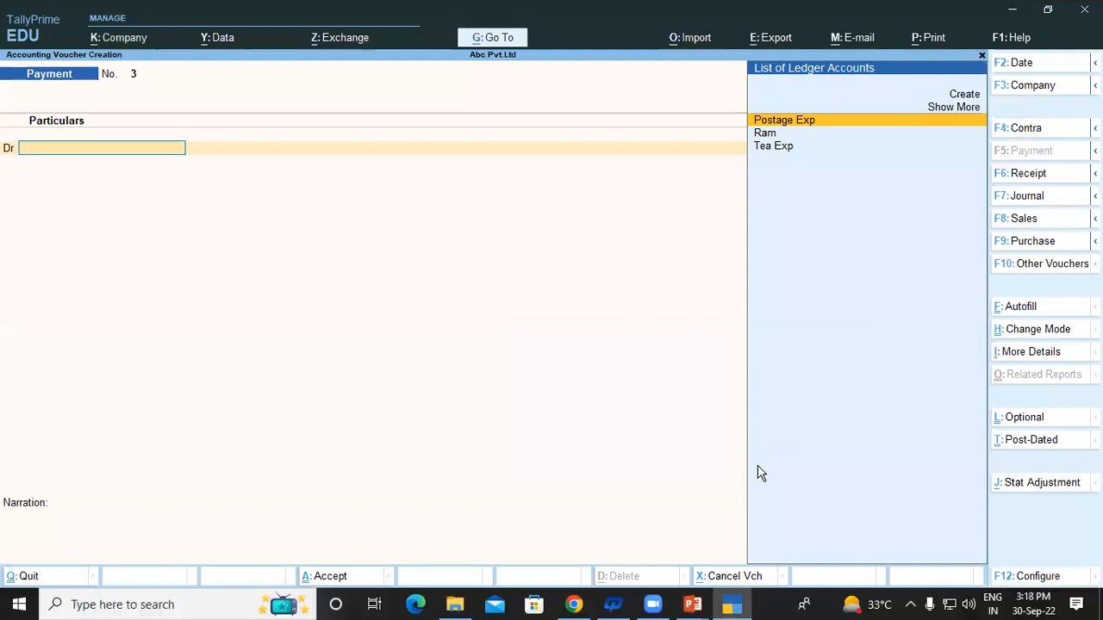
key("F8")
key("F9")
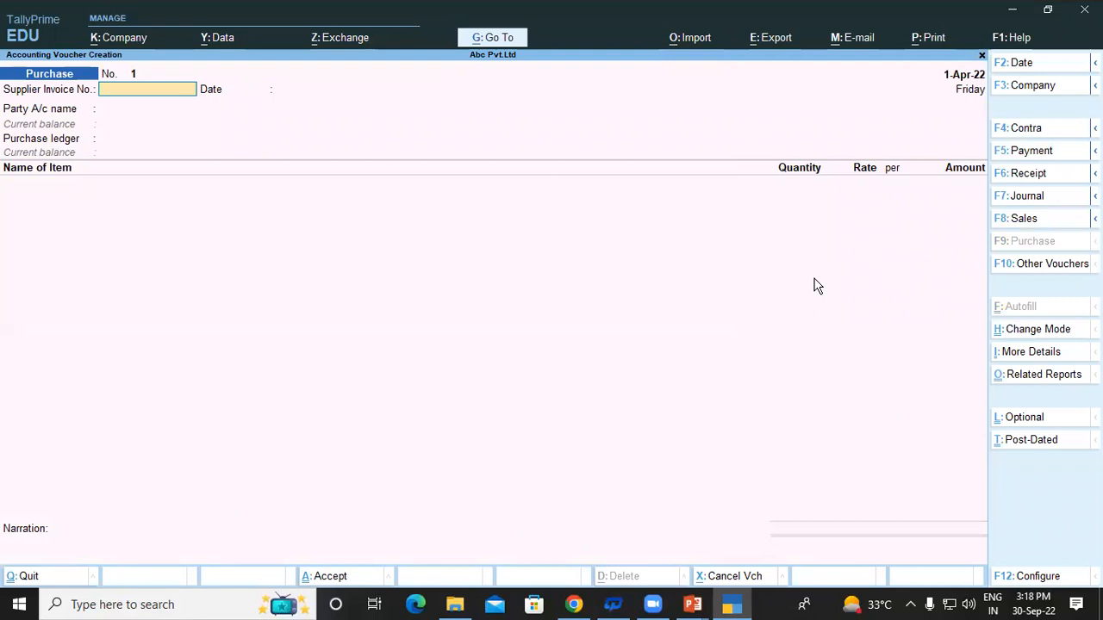
key("F11")
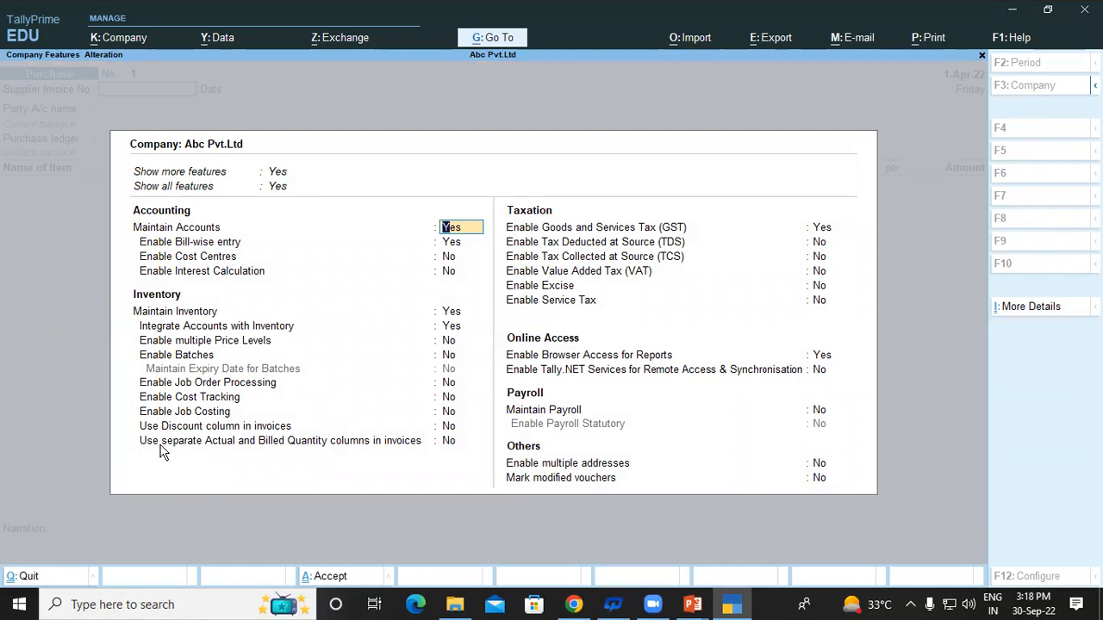
Set 'Use separate Actual and Billed Quantity columns in invoices' to Yes and save the features.
left_click(341, 443)
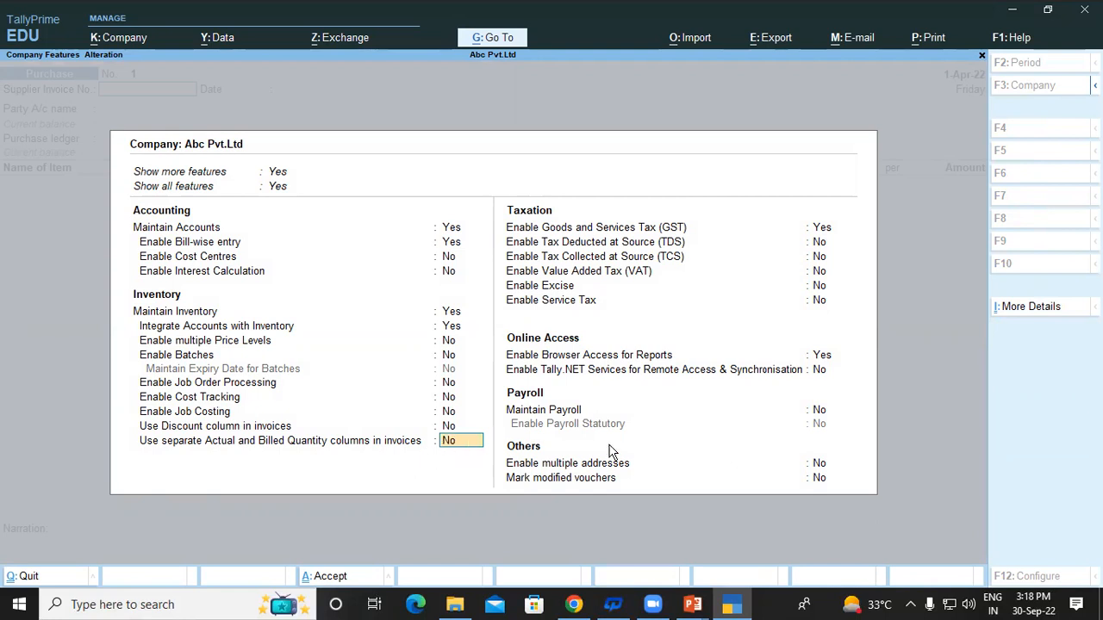
type("y")
key("Return")
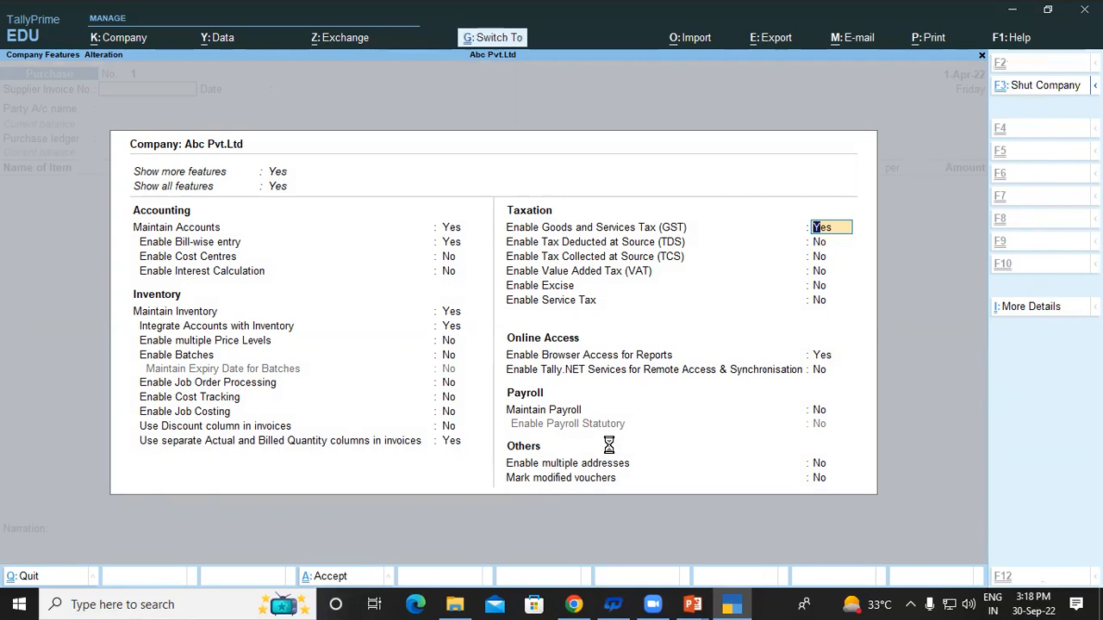
key("ctrl+a")
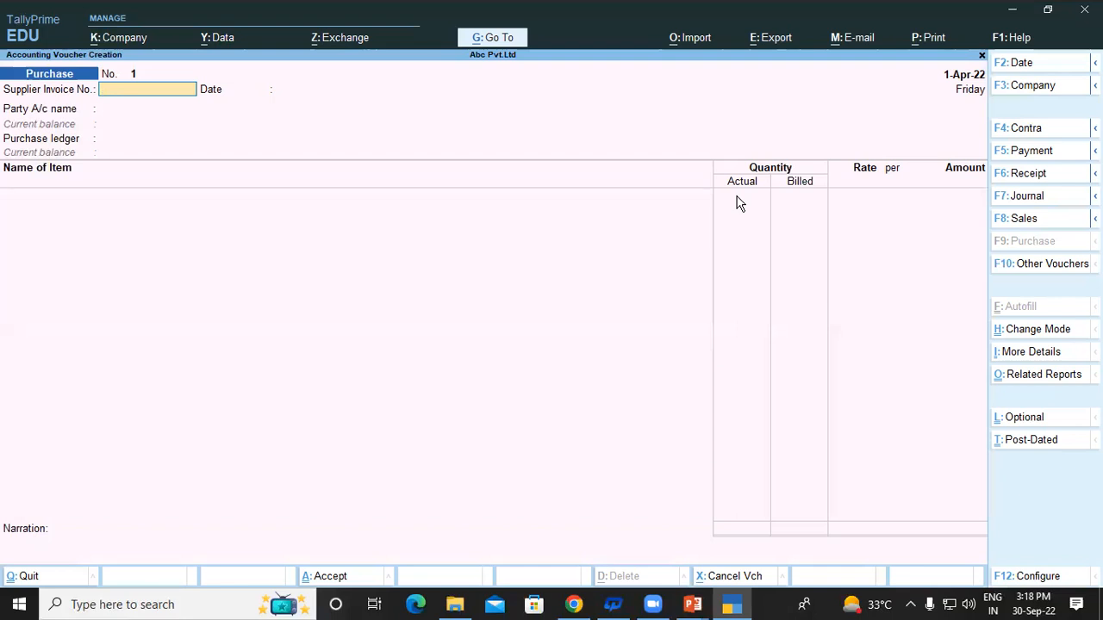
Enter Supplier Invoice No. 2 and start a new party ledger named after the supplier.
type("2")
key("Return")
key("Return")
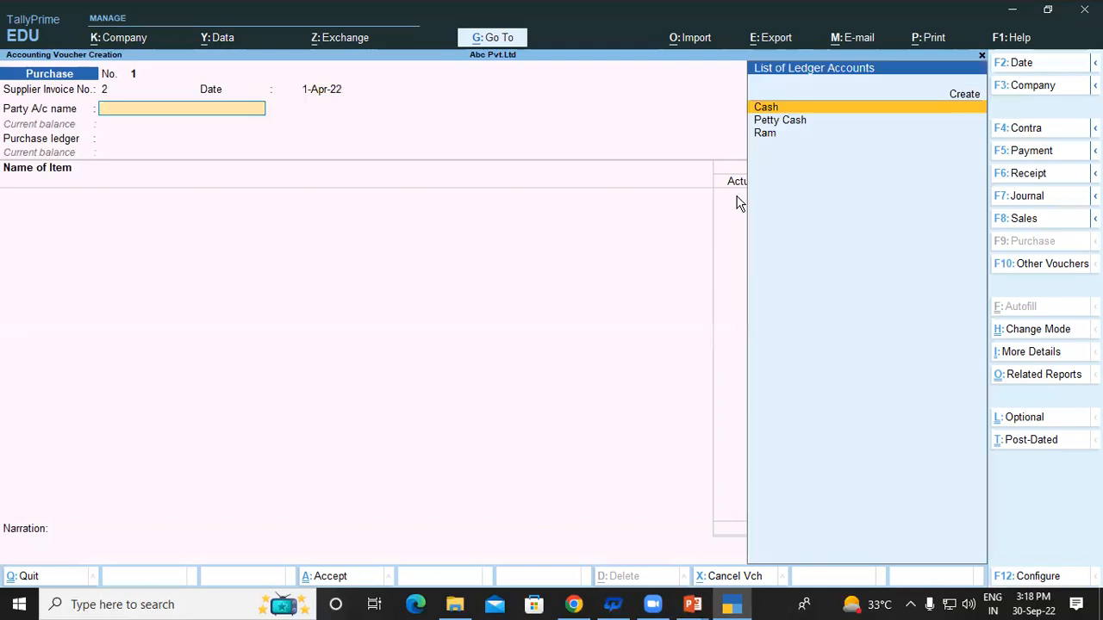
key("Down")
key("Down")
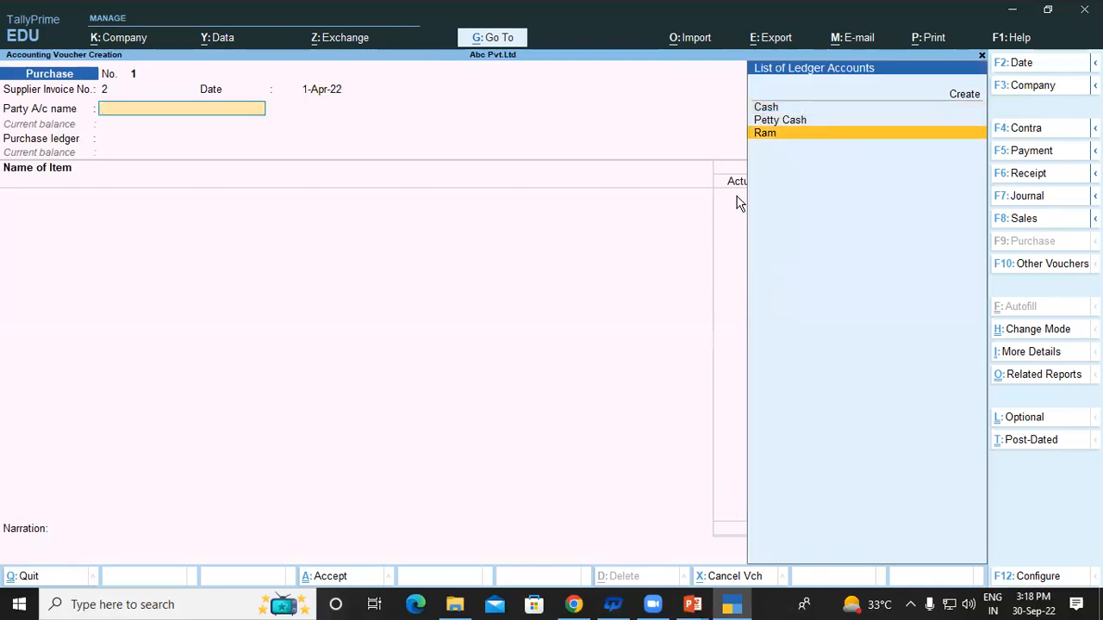
key("ctrl")
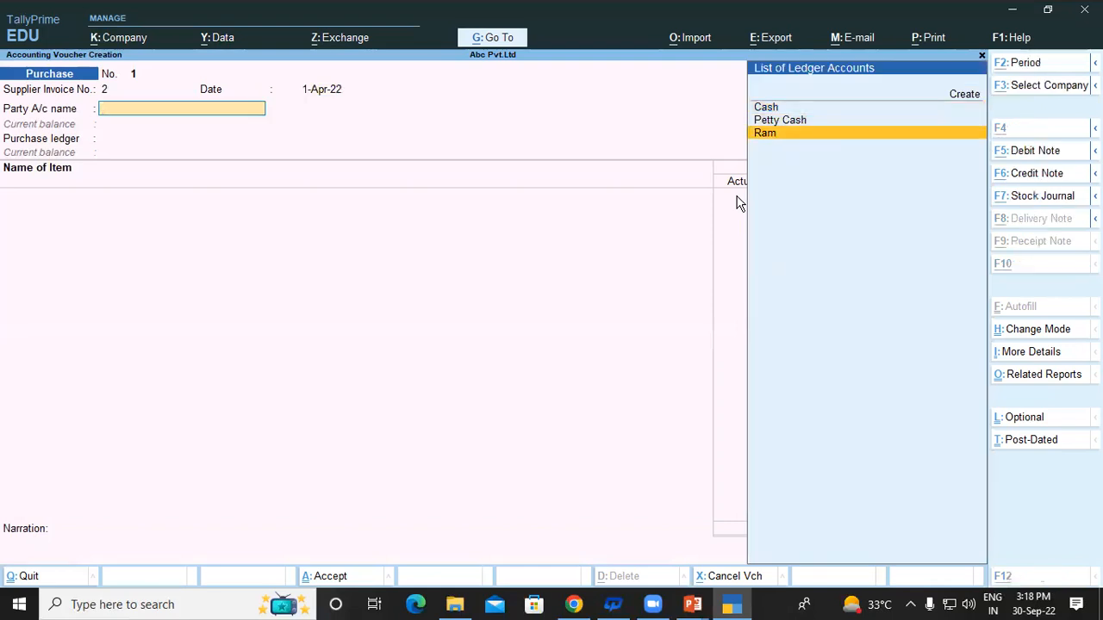
key("alt+c")
type("Rajesg")
key("BackSpace")
type("h")
key("Return")
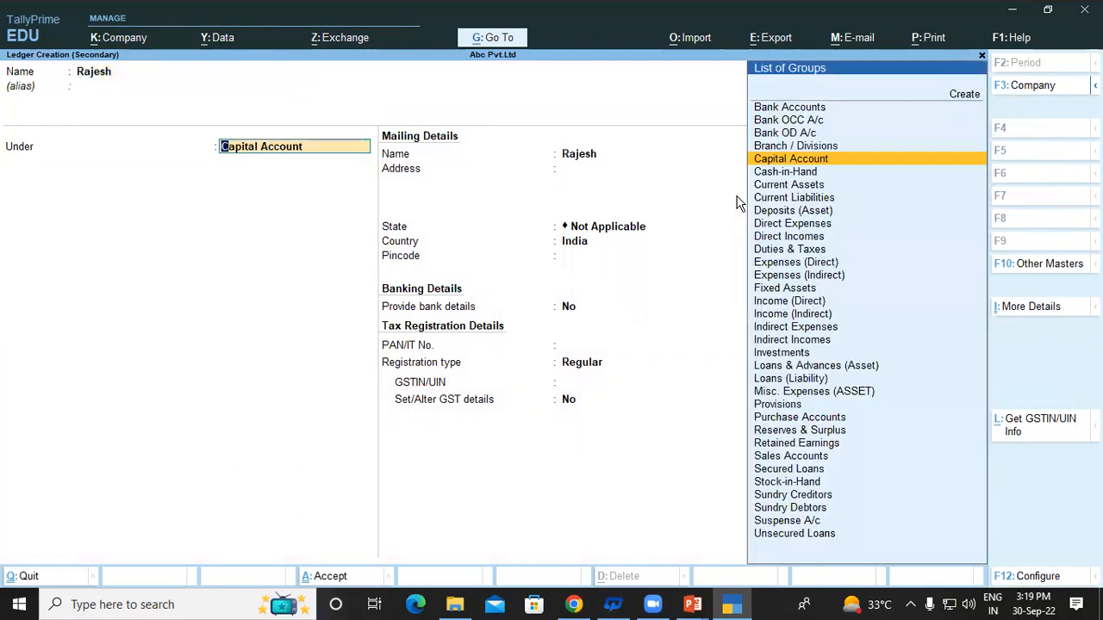
Put the new supplier ledger under Sundry Creditors with state Uttar Pradesh and save it as party.
type("S")
key("Down")
key("Down")
key("Down")
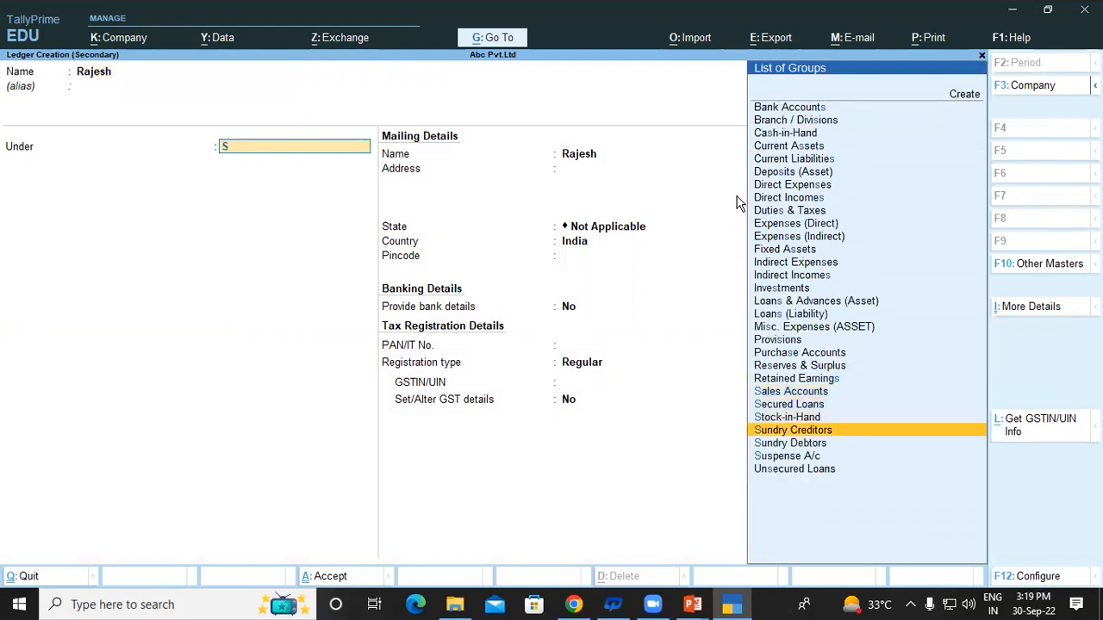
key("Return")
key("Return")
key("Return")
key("Return")
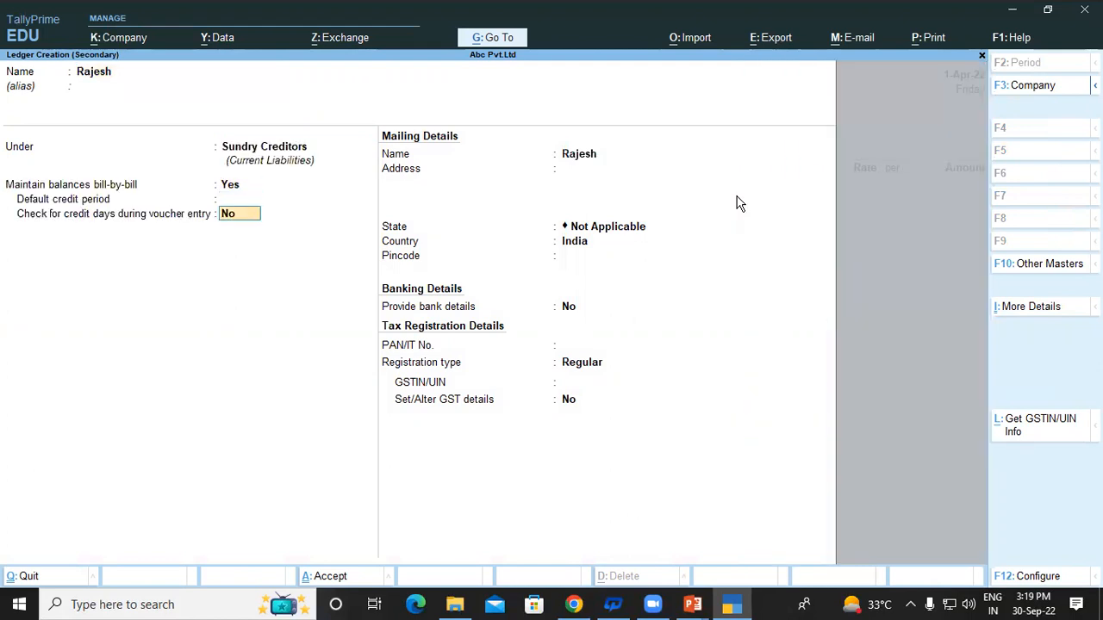
key("Return")
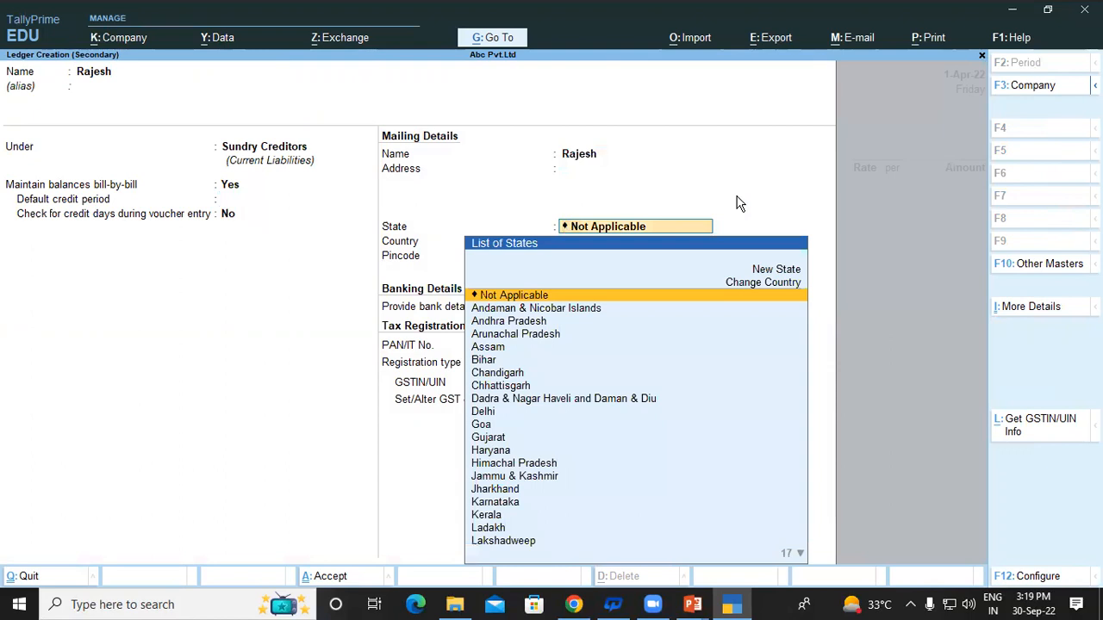
type("U")
key("Down")
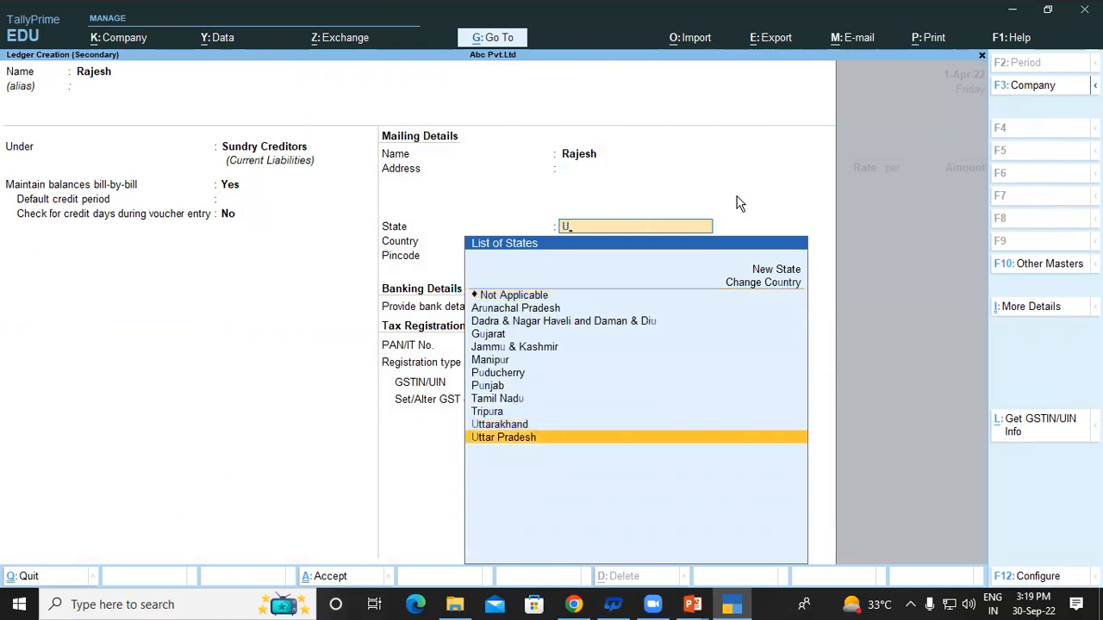
key("Return")
key("ctrl+a")
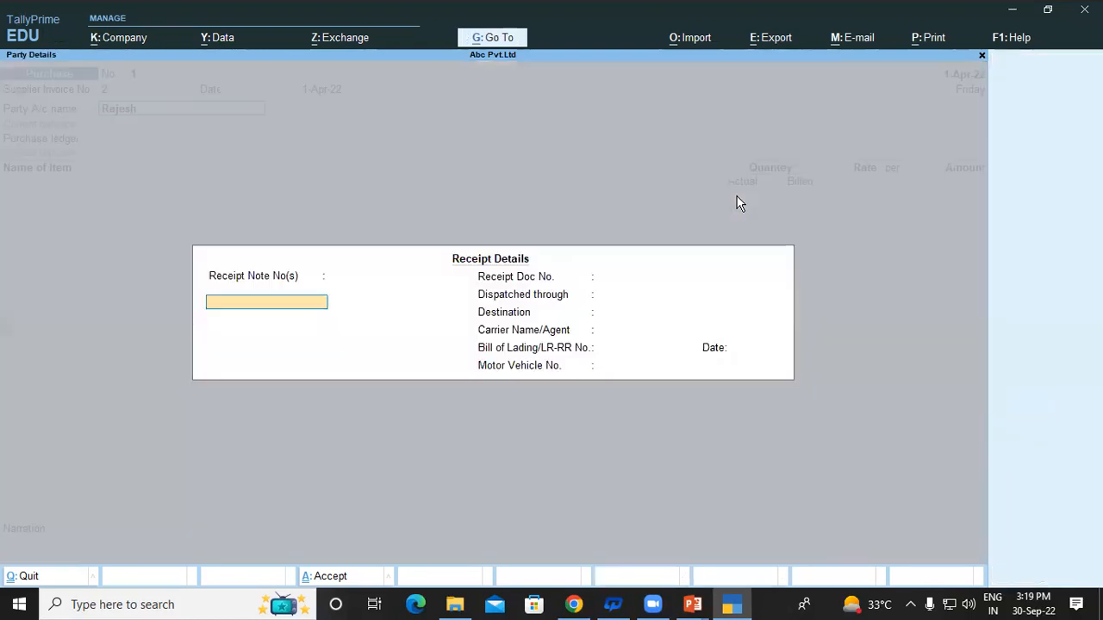
key("ctrl+a")
key("Return")
key("Return")
key("Return")
key("Return")
key("Return")
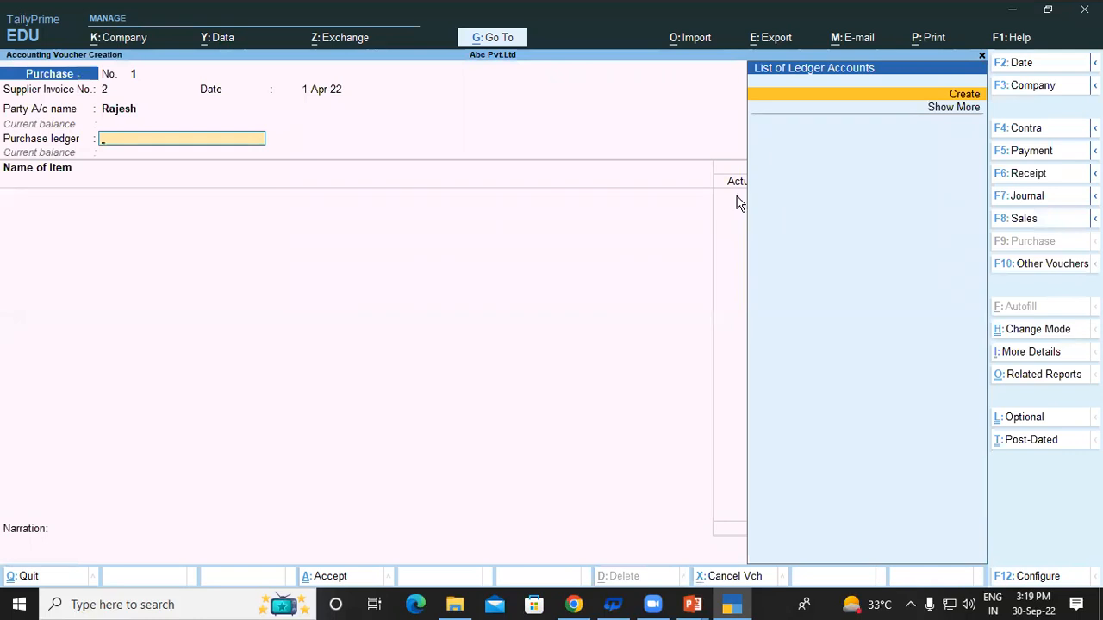
Create a new ledger named Purchase, correcting the mistyped name 'Sales'.
key("alt+c")
type("Sa")
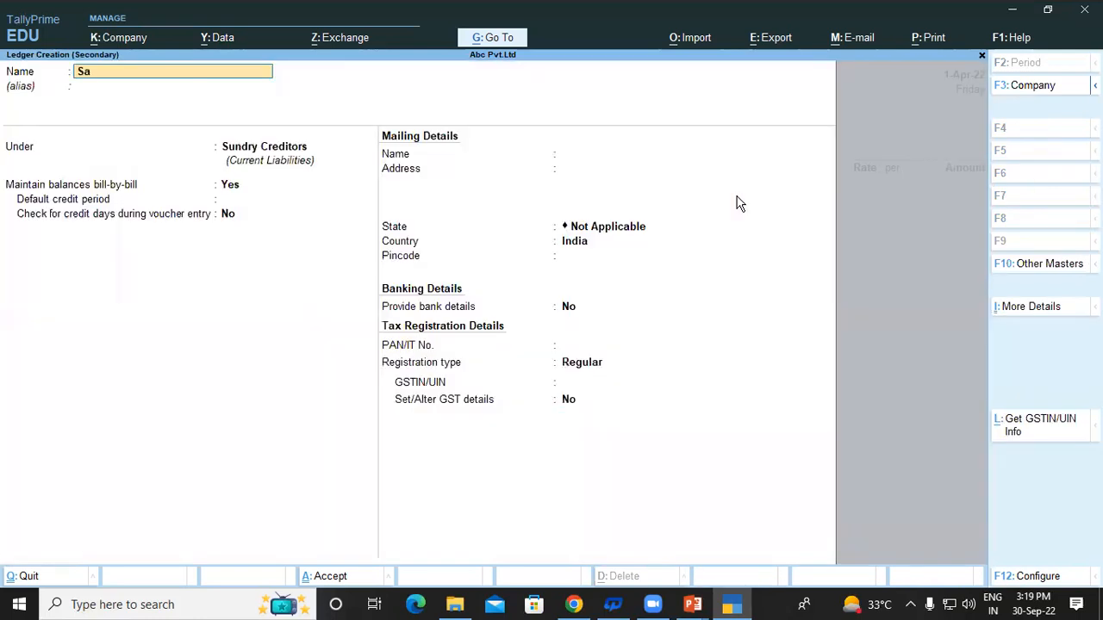
type("les")
key("Return")
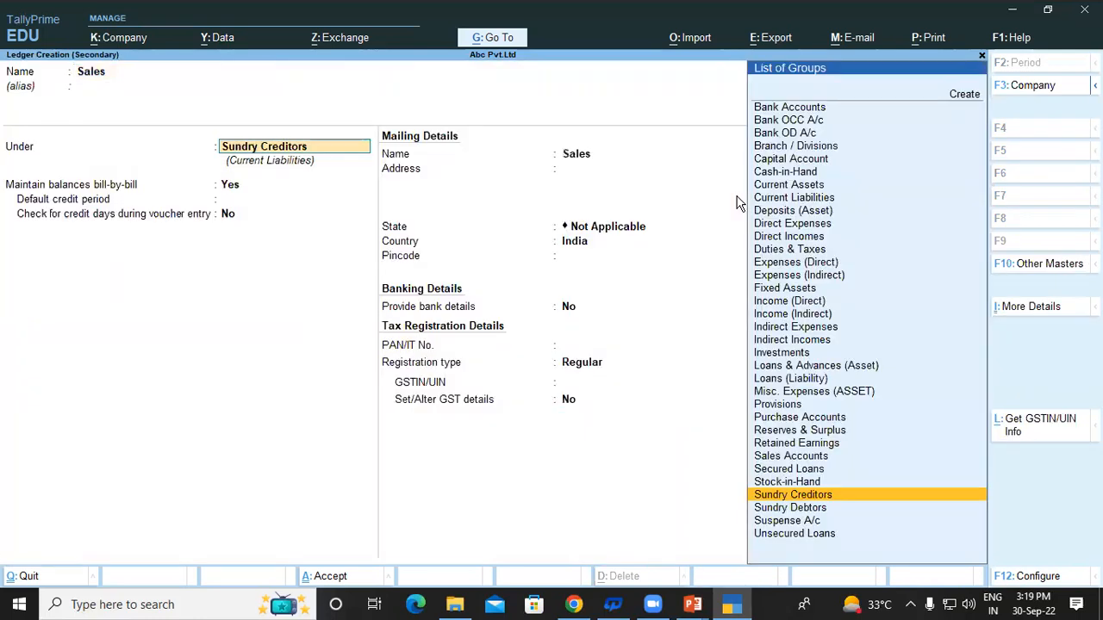
type("S")
key("BackSpace")
key("BackSpace")
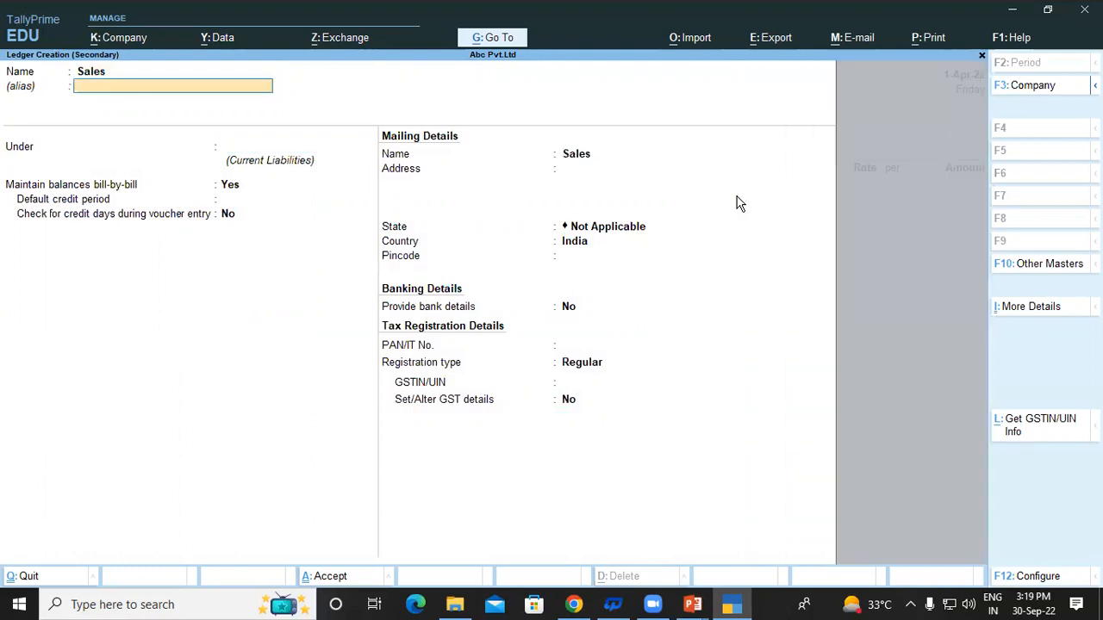
type("Purchase")
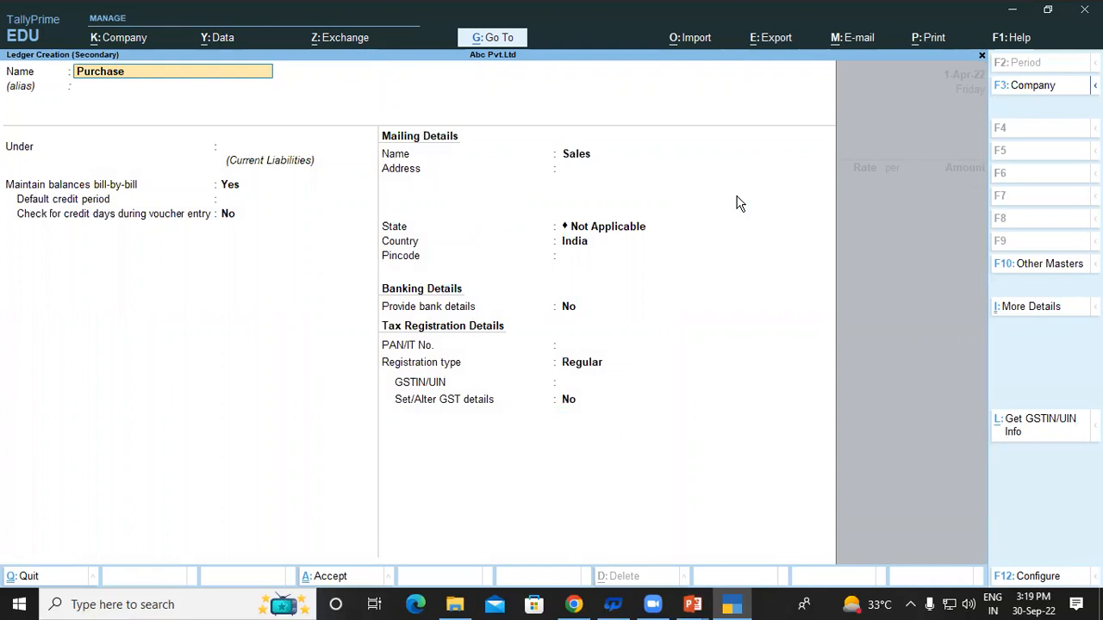
key("Return")
key("Return")
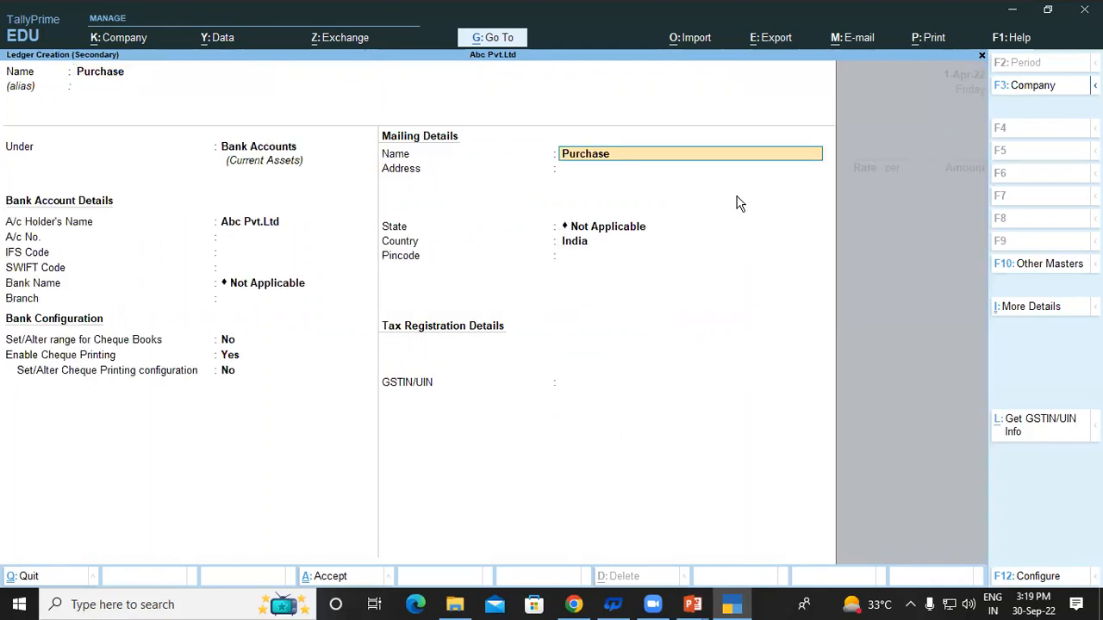
Place the Purchase ledger under Purchase Accounts and save it to the voucher.
key("Up")
key("Up")
key("Up")
key("Up")
key("Up")
key("Up")
key("Up")
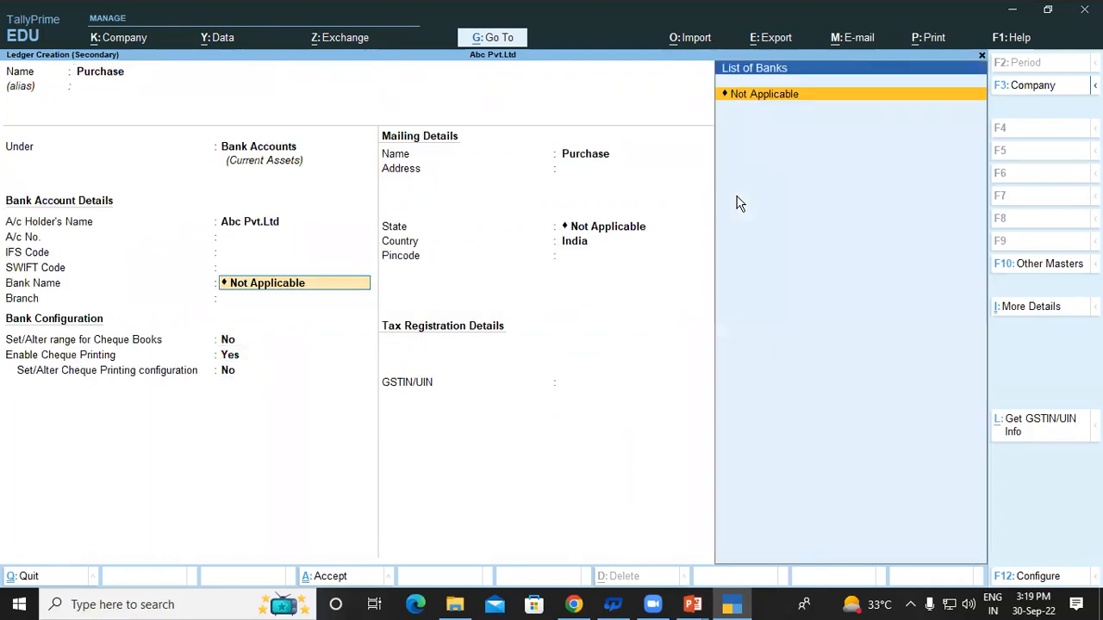
key("Up")
key("Up")
key("Up")
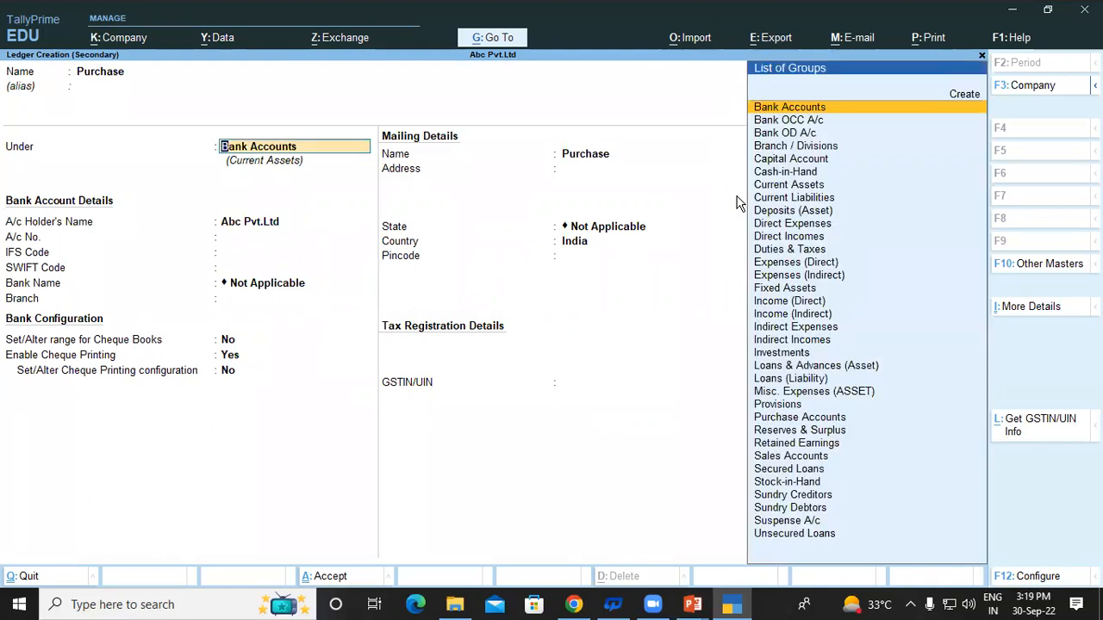
type("p")
key("Down")
key("Return")
key("ctrl")
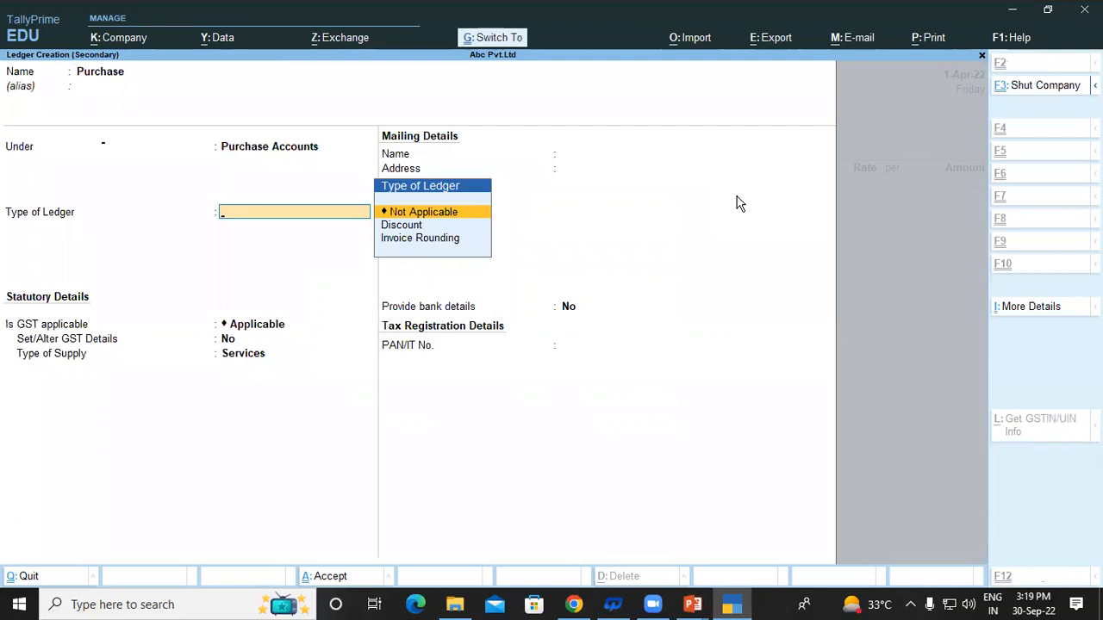
key("ctrl+a")
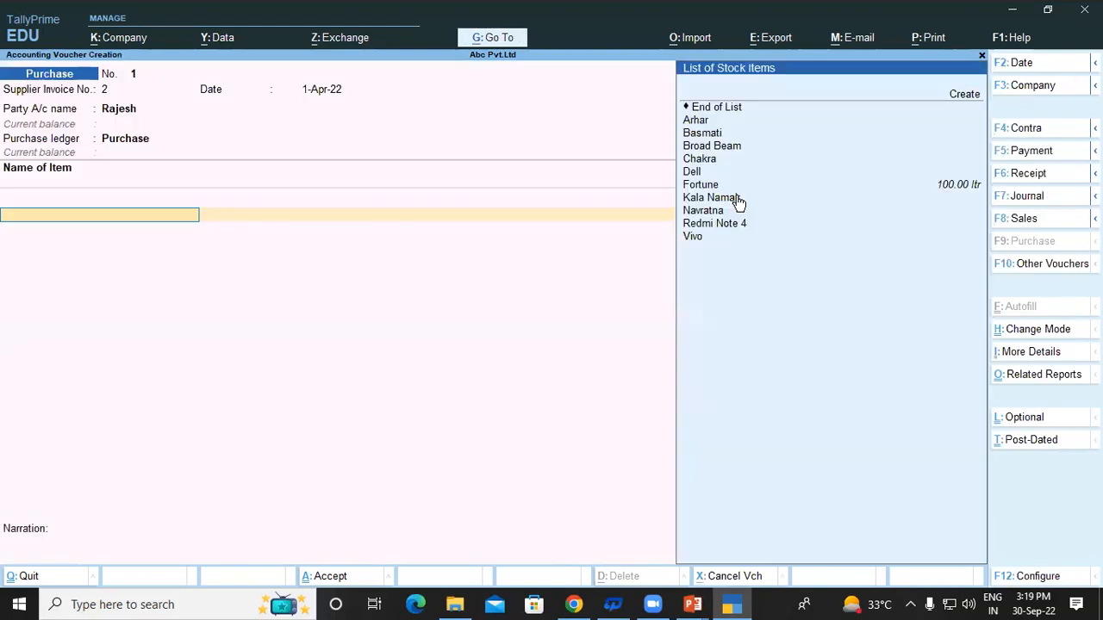
Add Dell as the purchased item with actual quantity 100 and billed quantity 95.
key("Down")
key("Down")
key("Down")
key("Down")
key("Down")
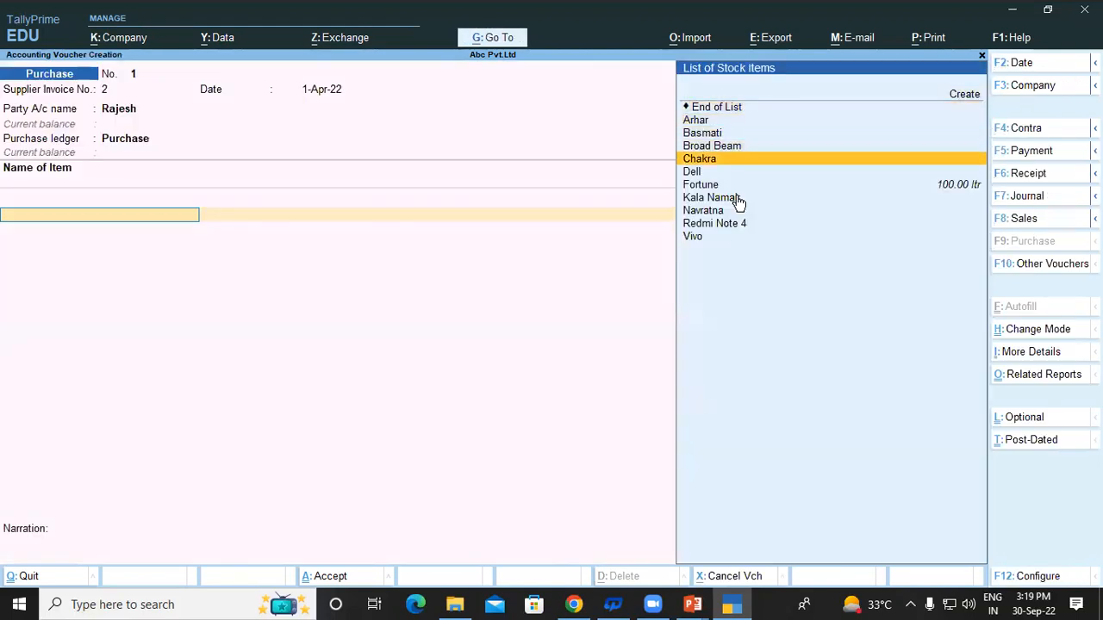
key("Return")
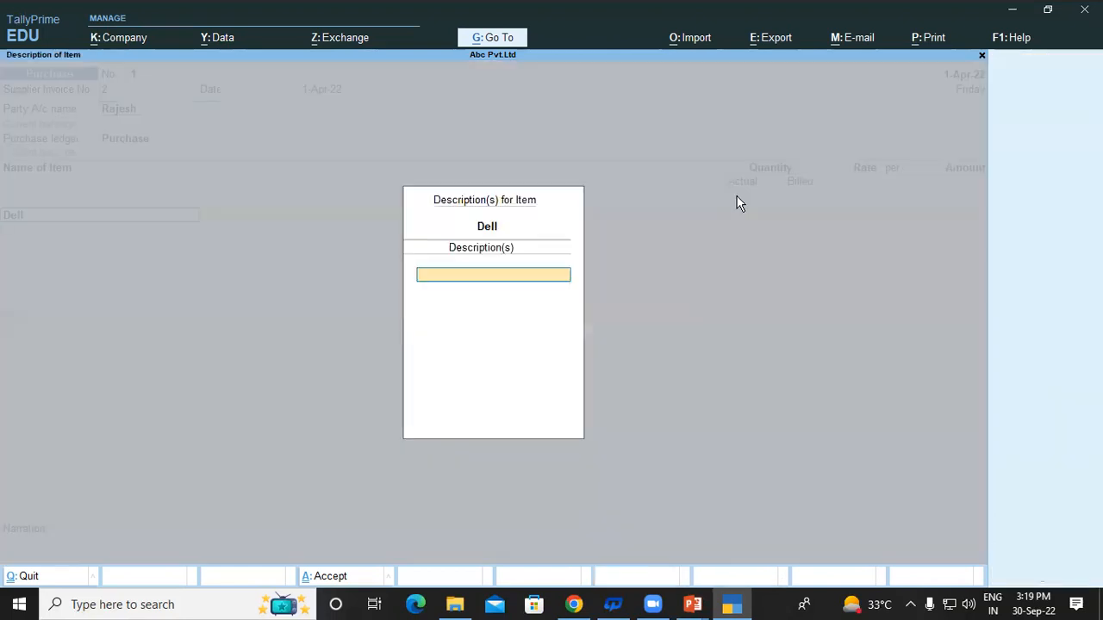
key("Return")
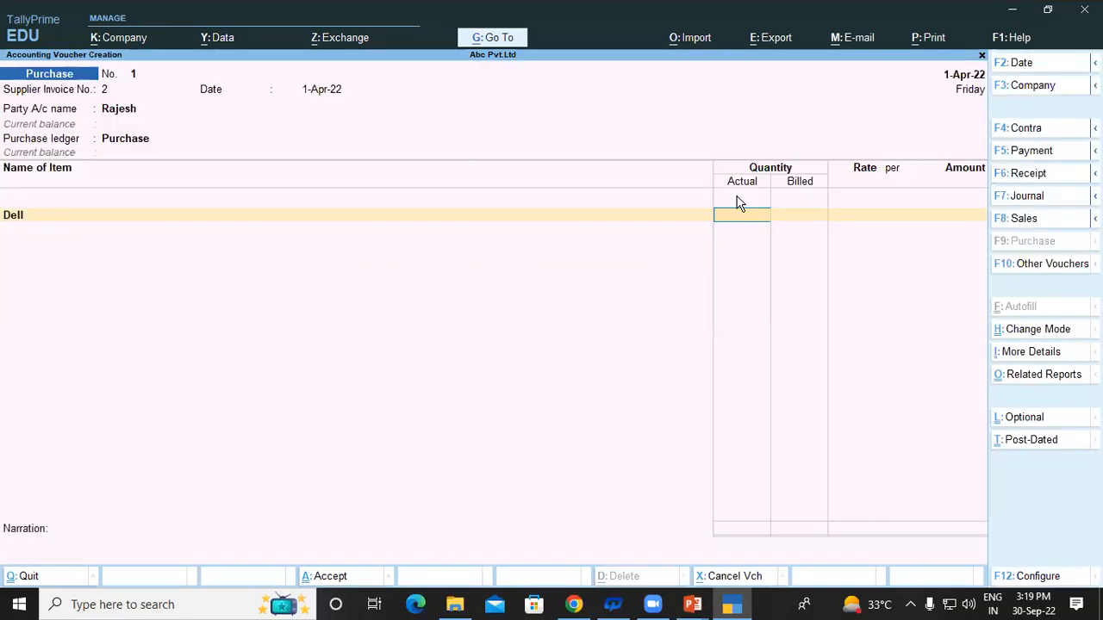
type("100")
key("Return")
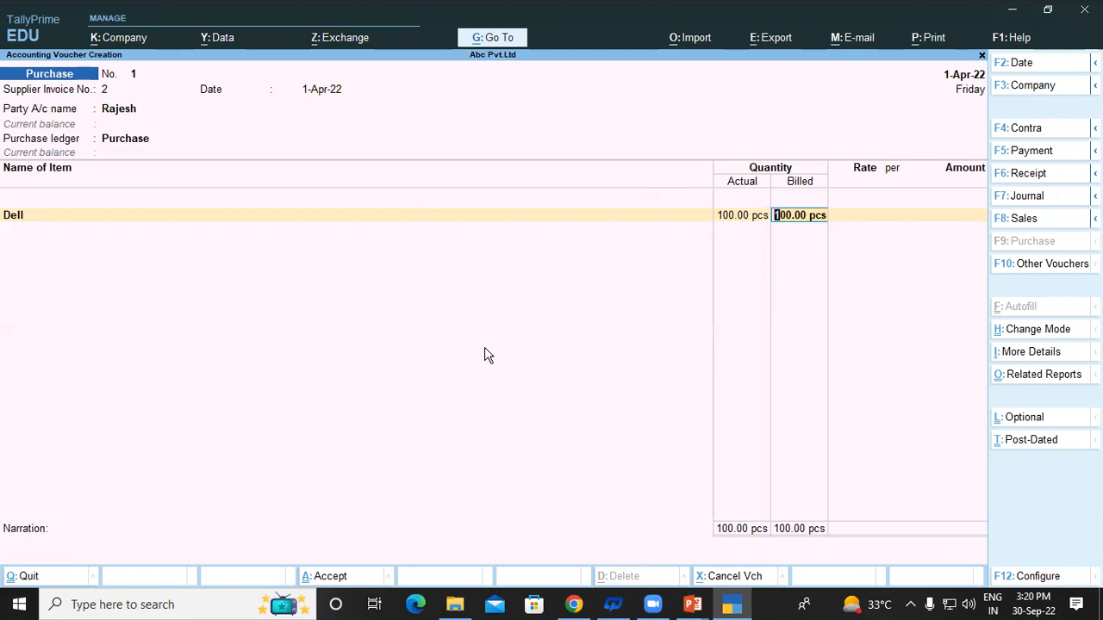
type("95")
key("Return")
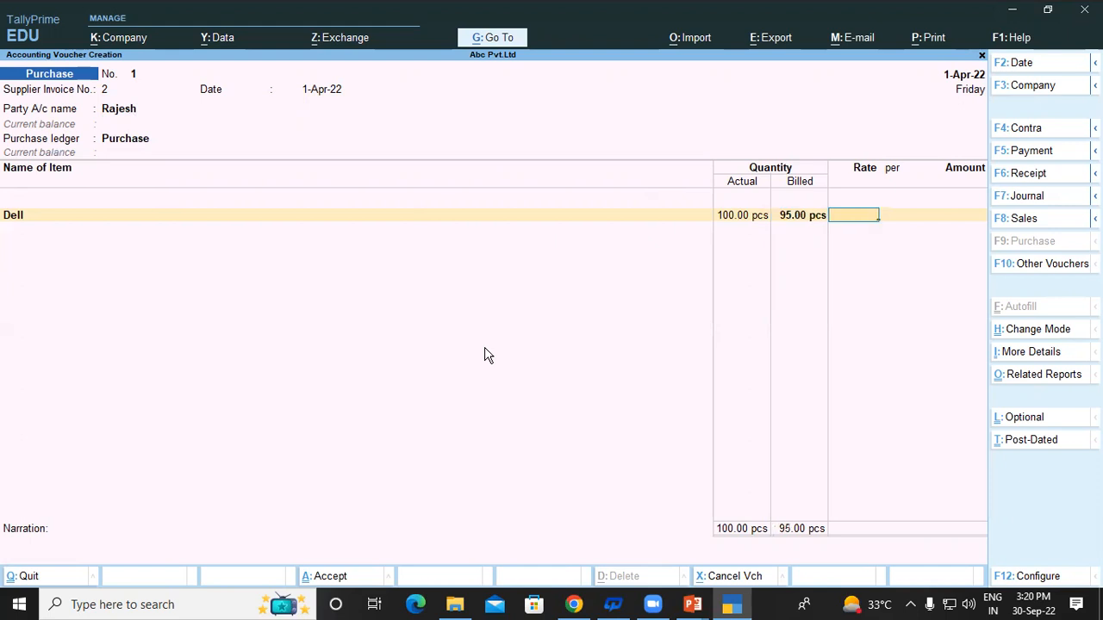
Set Dell's rate to 25,000 per piece and revise the actual quantity to 5.
type("25000")
key("Return")
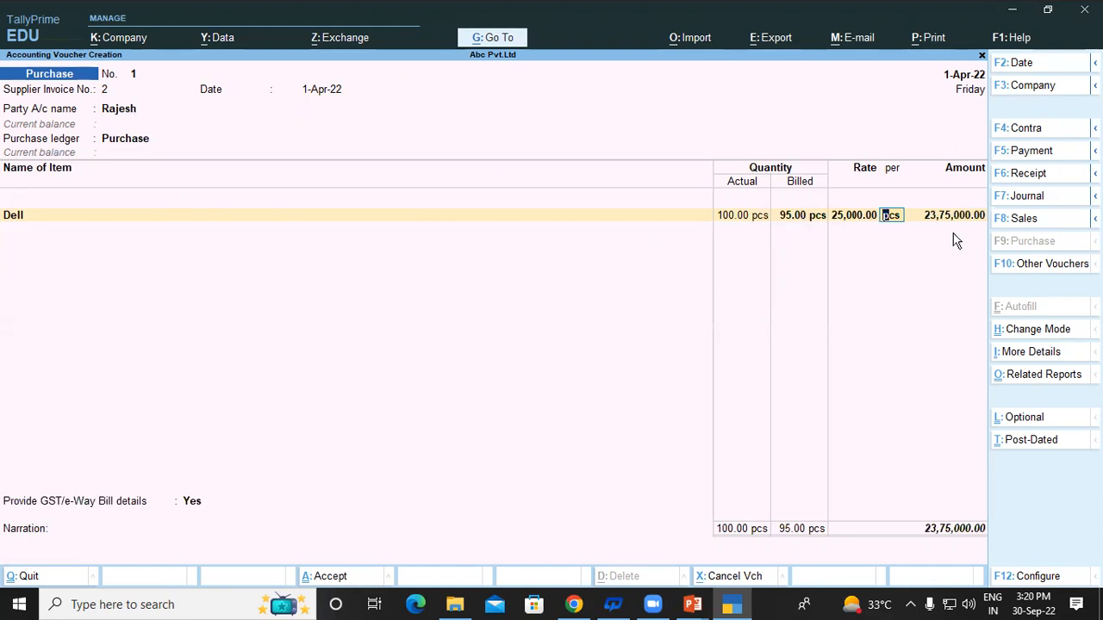
left_click(739, 217)
type("5")
key("Return")
Correct the Dell line to 50 actual and 40 billed pieces.
type("3")
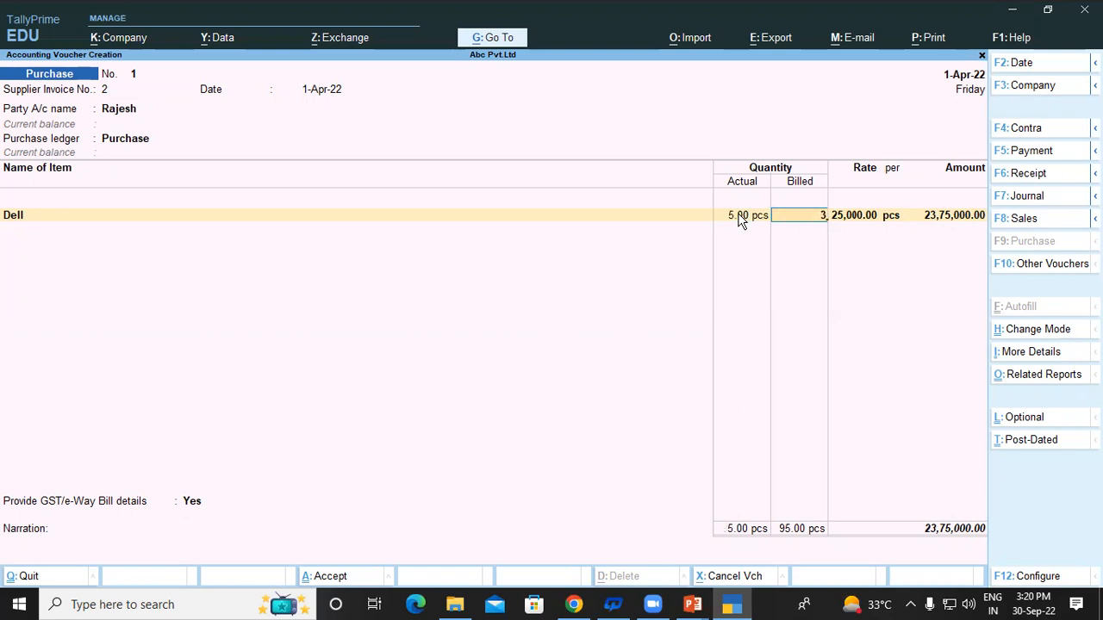
key("Return")
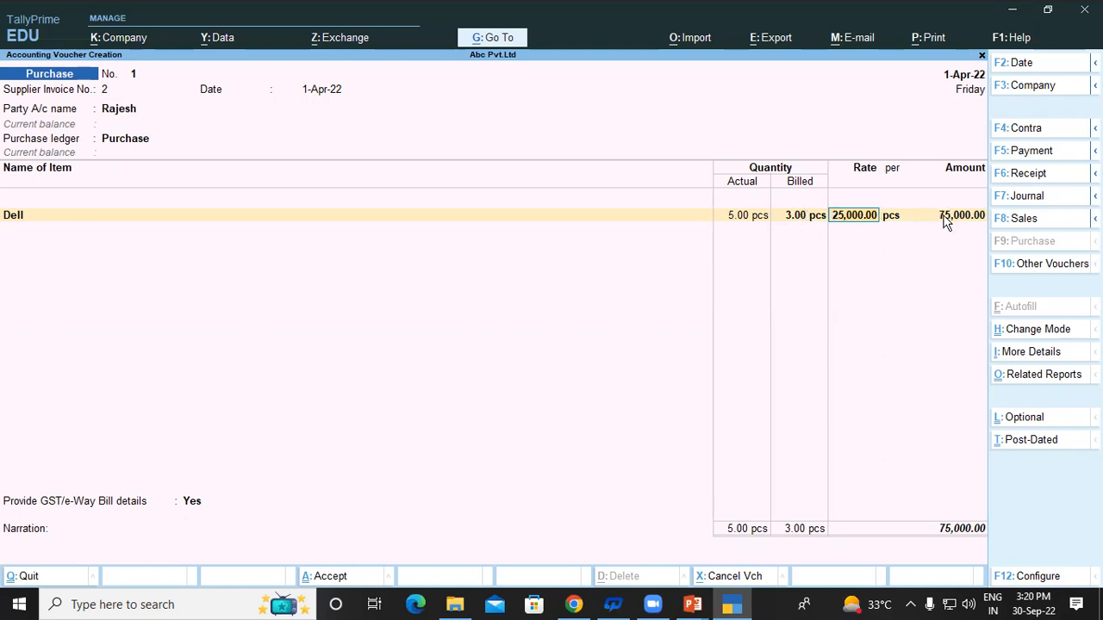
left_click(743, 222)
type("1")
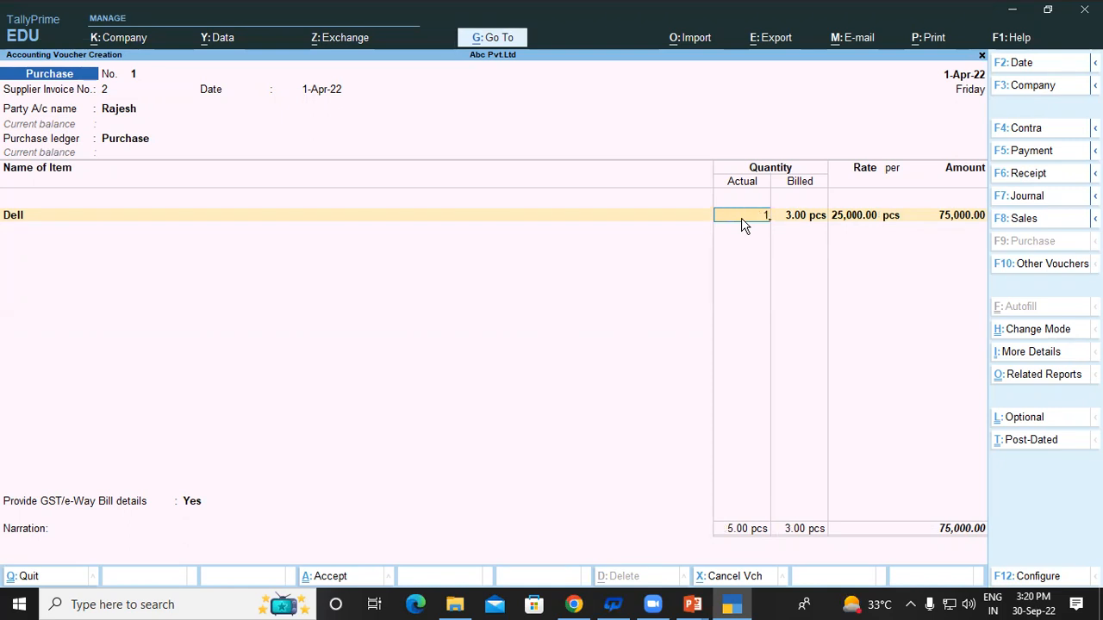
type("50")
key("Return")
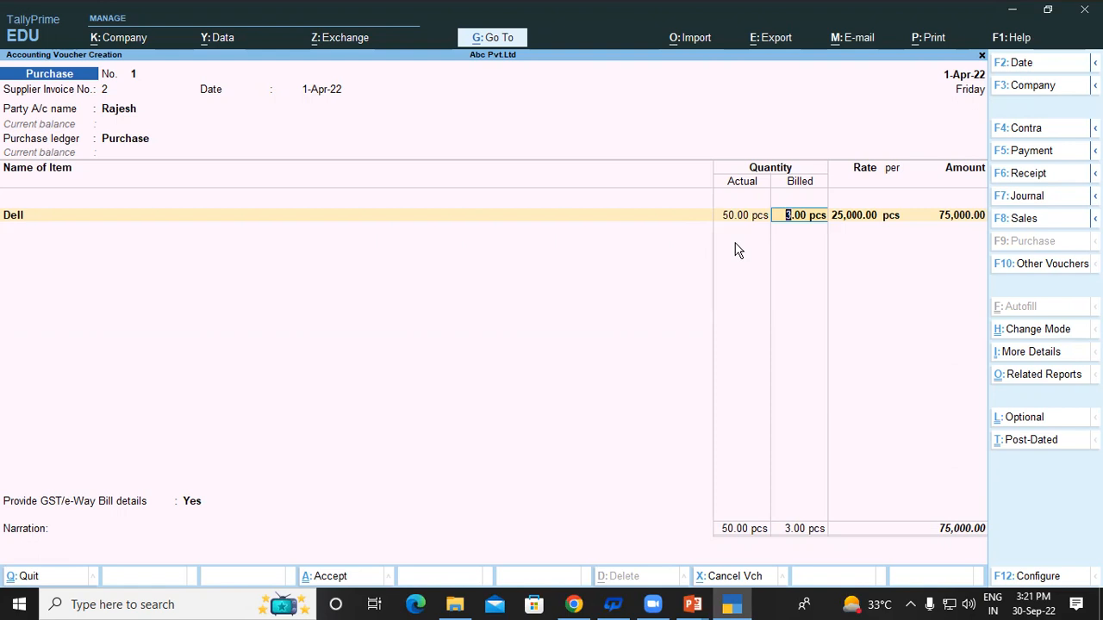
type("40")
key("Return")
Finish the 10,00,000 Dell line, answer No to GST details, accept a new bill reference and save.
key("Return")
key("Return")
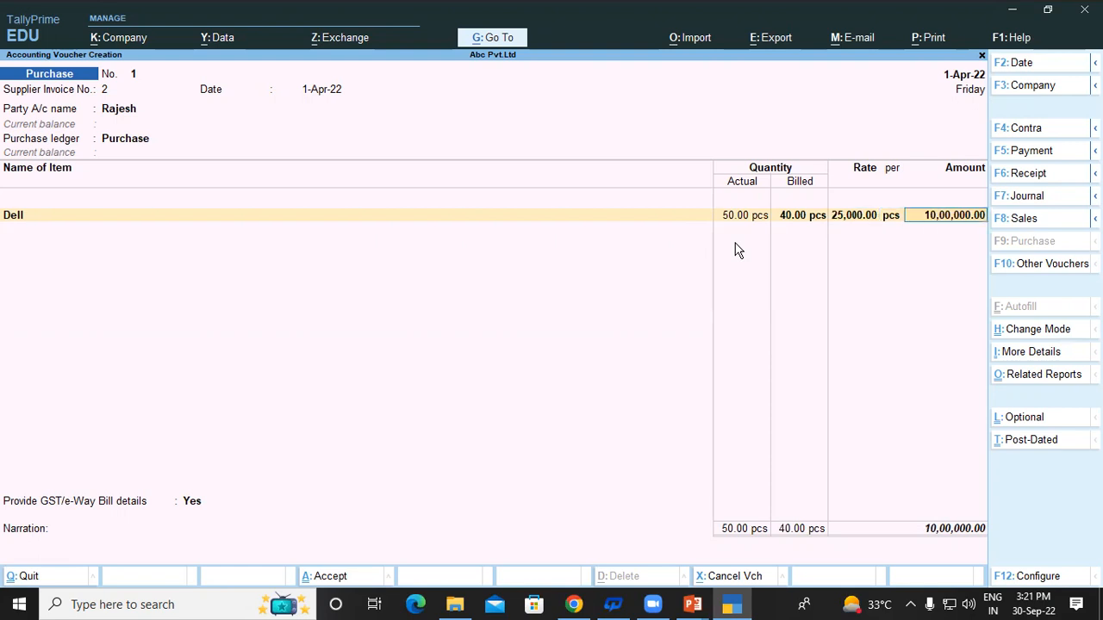
key("Return")
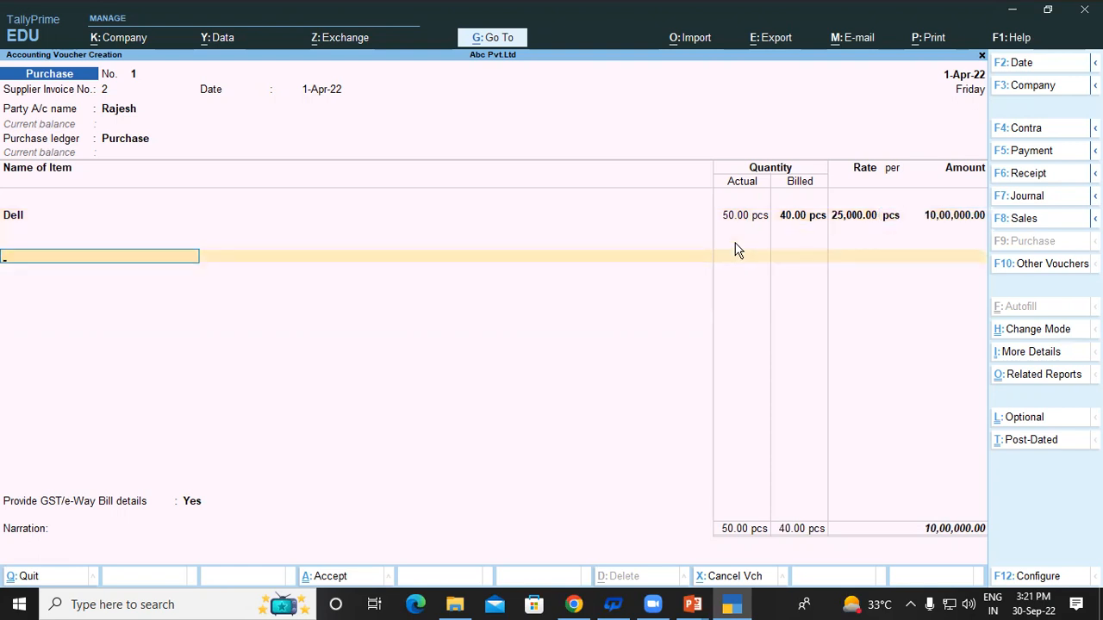
key("Return")
key("Down")
key("Return")
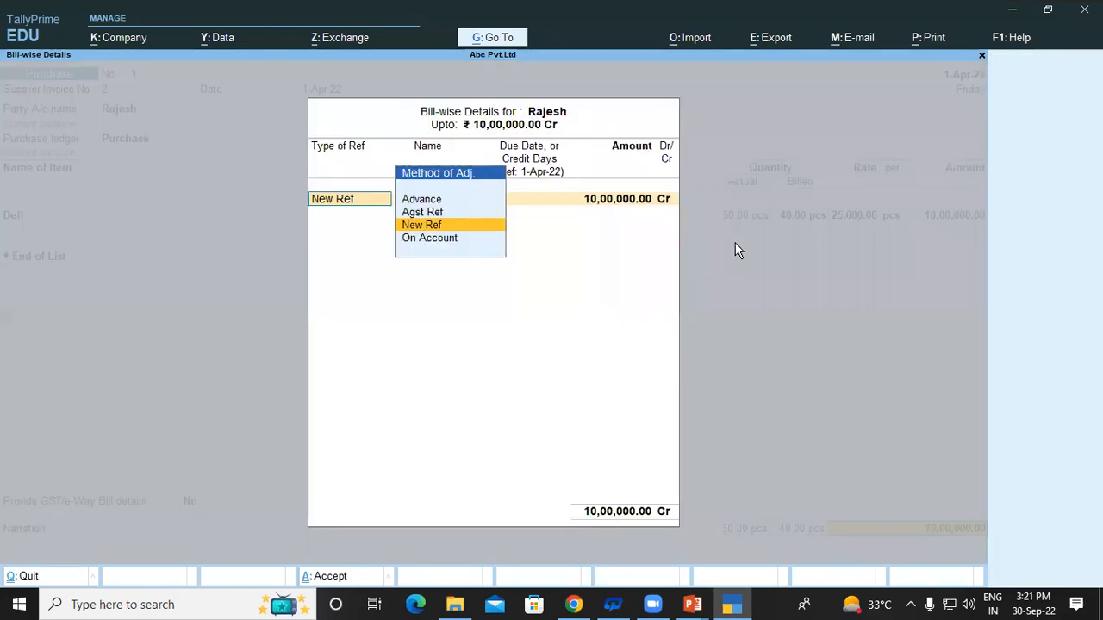
key("Return")
key("Return")
key("Return")
key("Return")
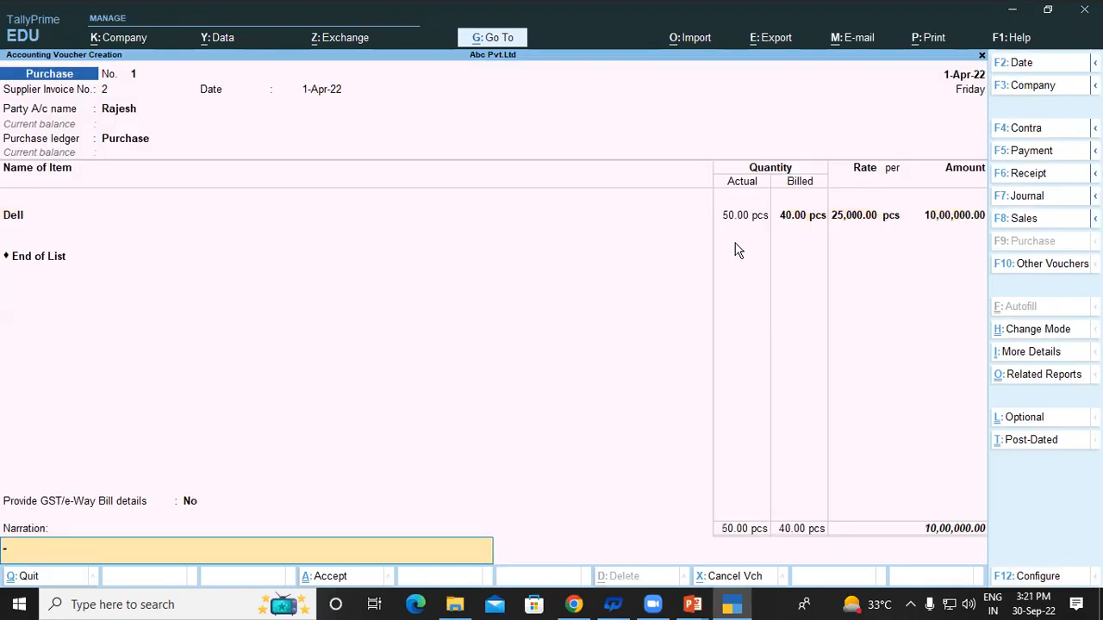
key("Return")
key("Return")
key("Escape")
Check the Stock Summary for Dell's April vouchers, showing 50 pcs worth 10,00,000.
key("Down")
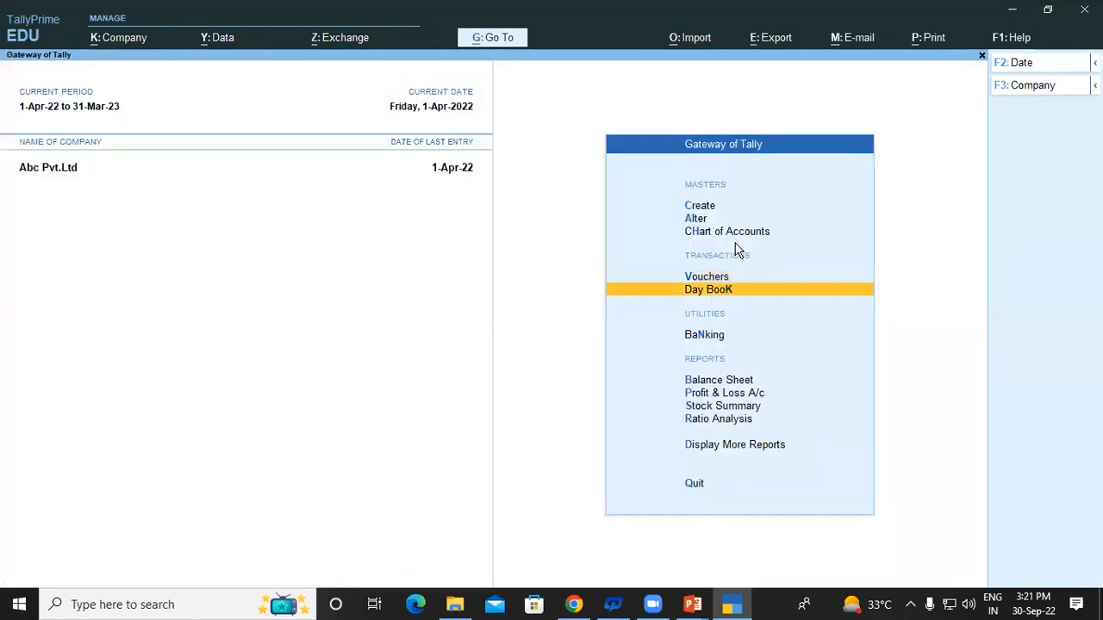
key("Down")
key("Down")
key("Down")
key("Return")
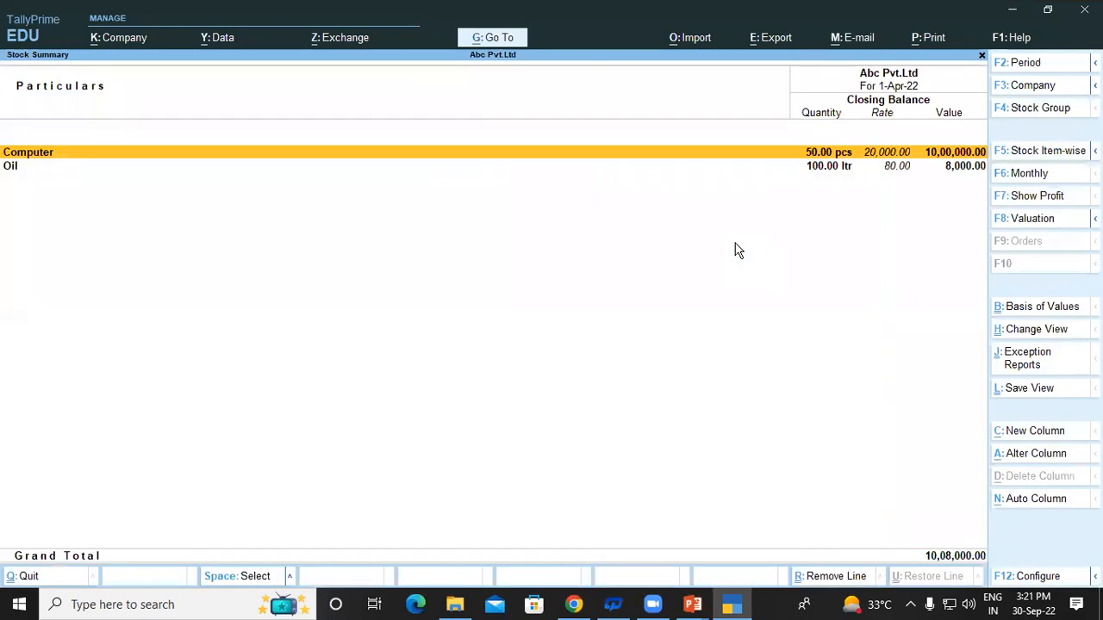
key("Return")
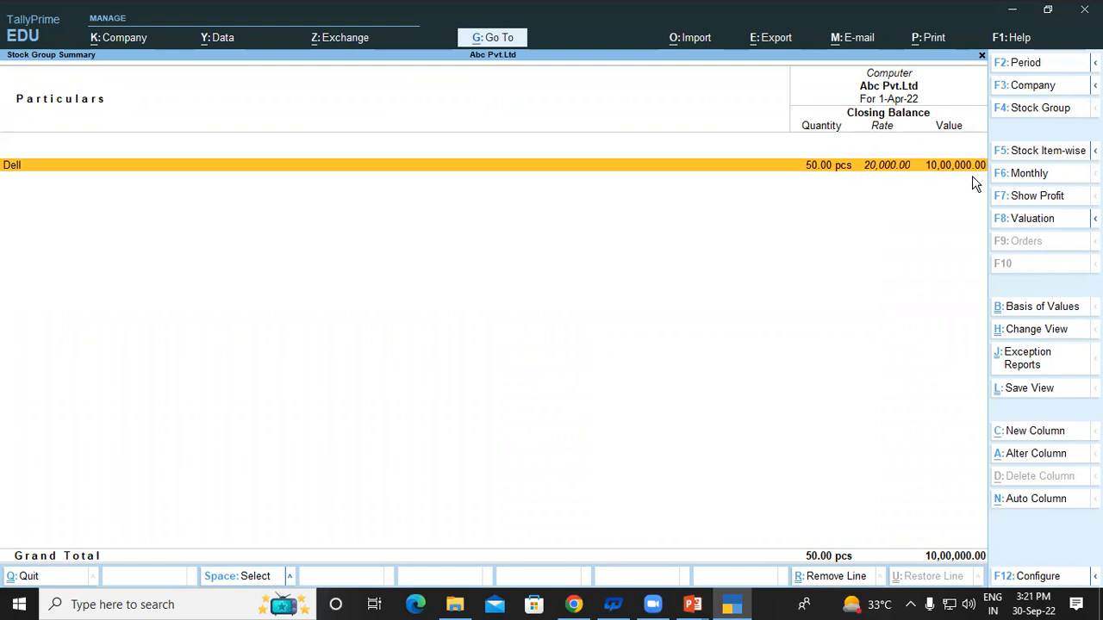
key("Return")
key("Return")
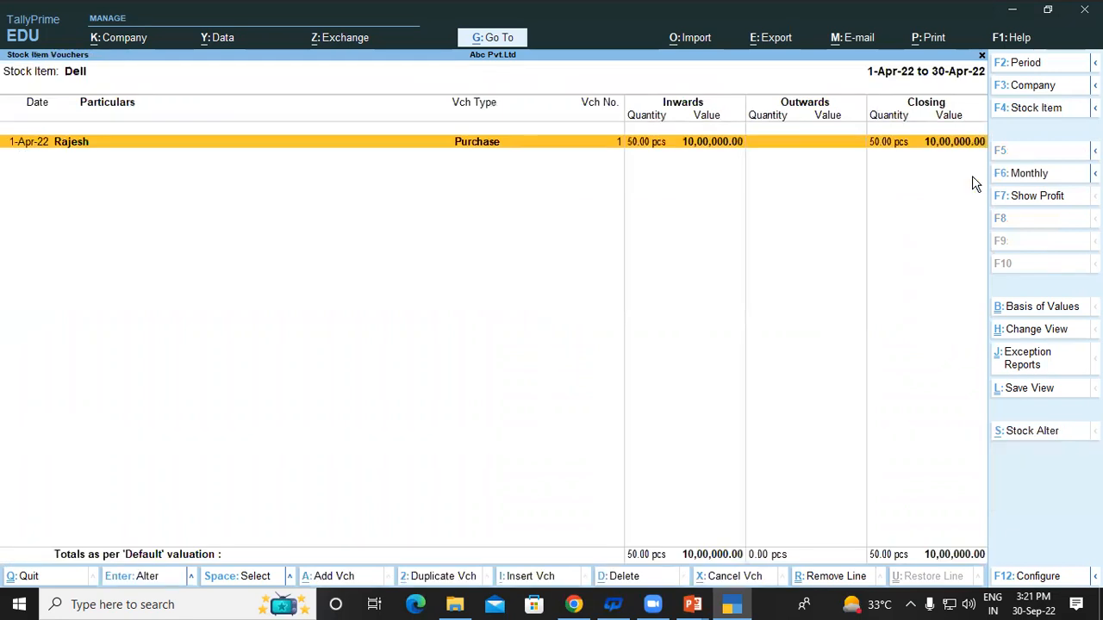
key("Return")
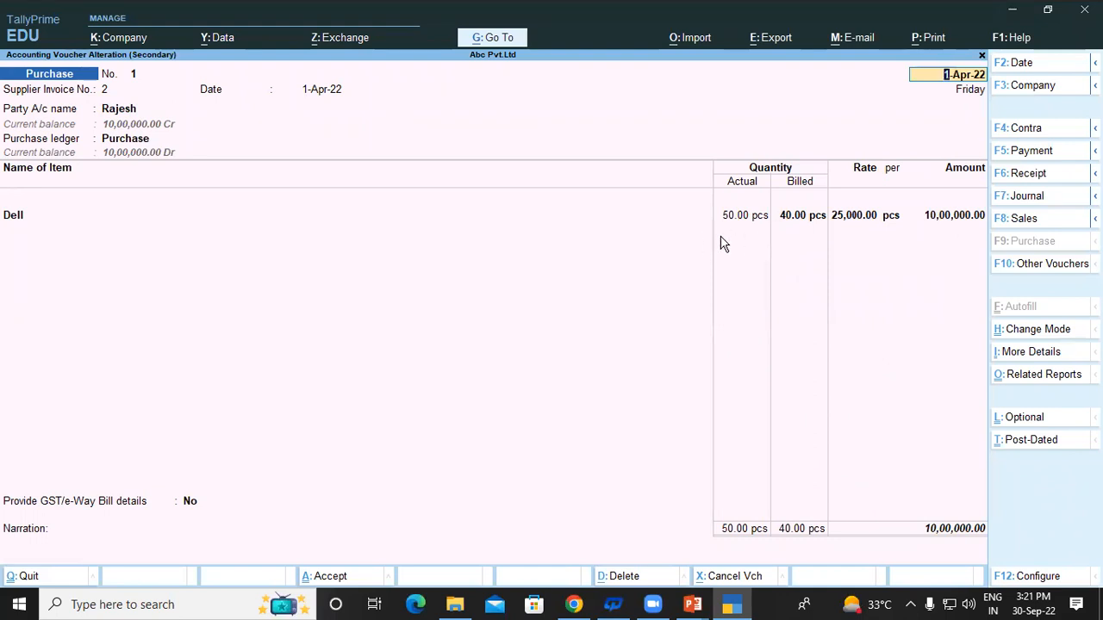
Back out of the Dell stock reports to the Gateway of Tally and open voucher entry.
key("BackSpace")
key("Escape")
key("Return")
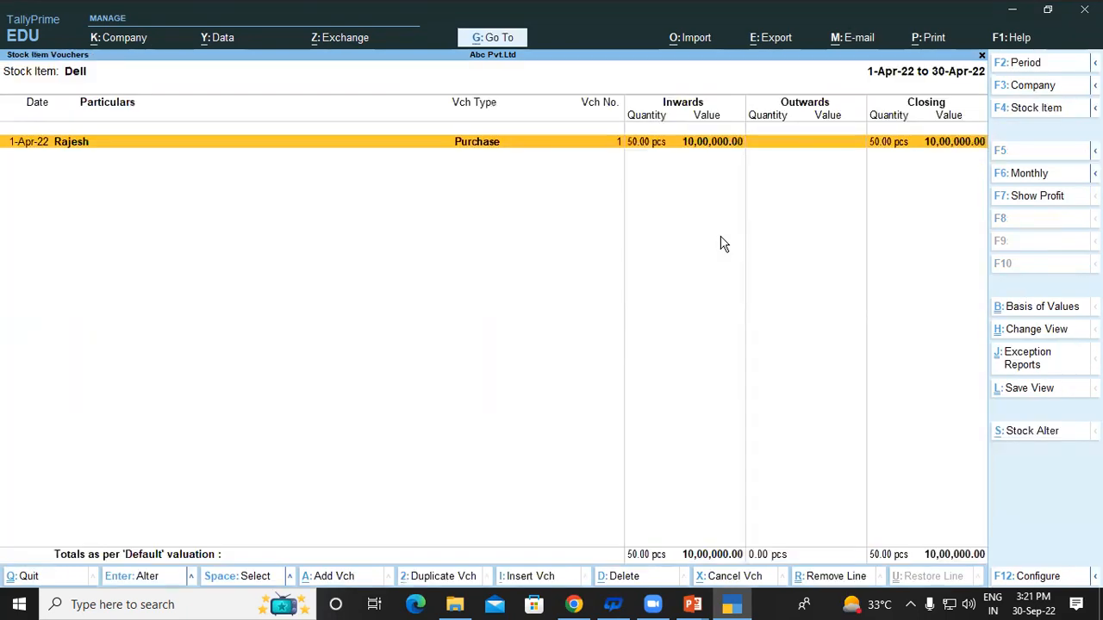
key("Escape")
key("Escape")
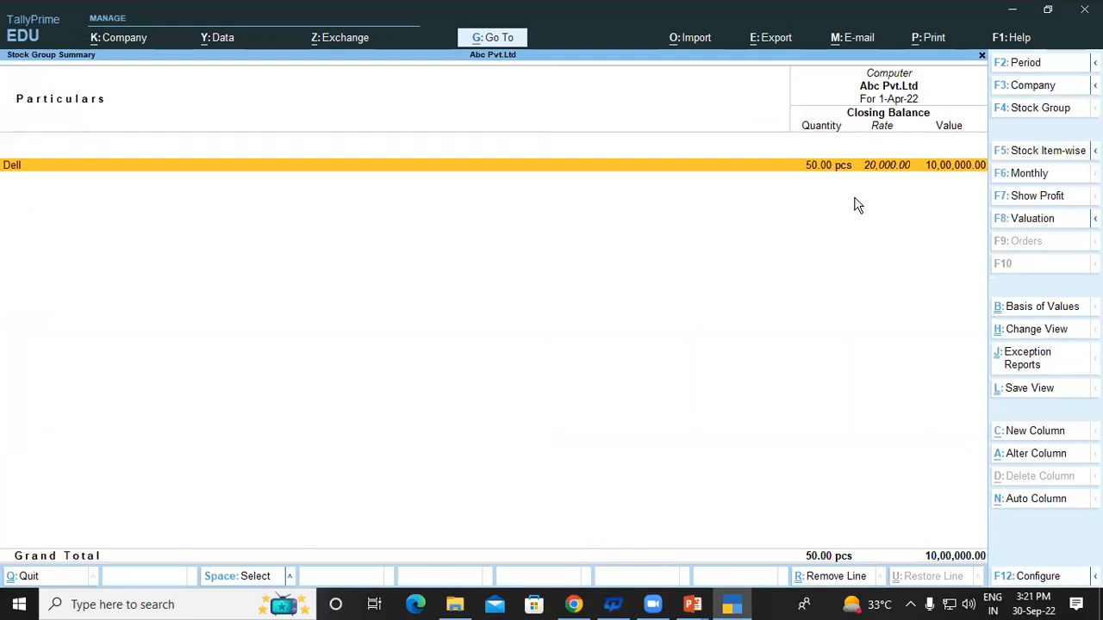
key("Escape")
key("Escape")
key("Up")
key("Up")
key("Up")
key("Up")
key("Up")
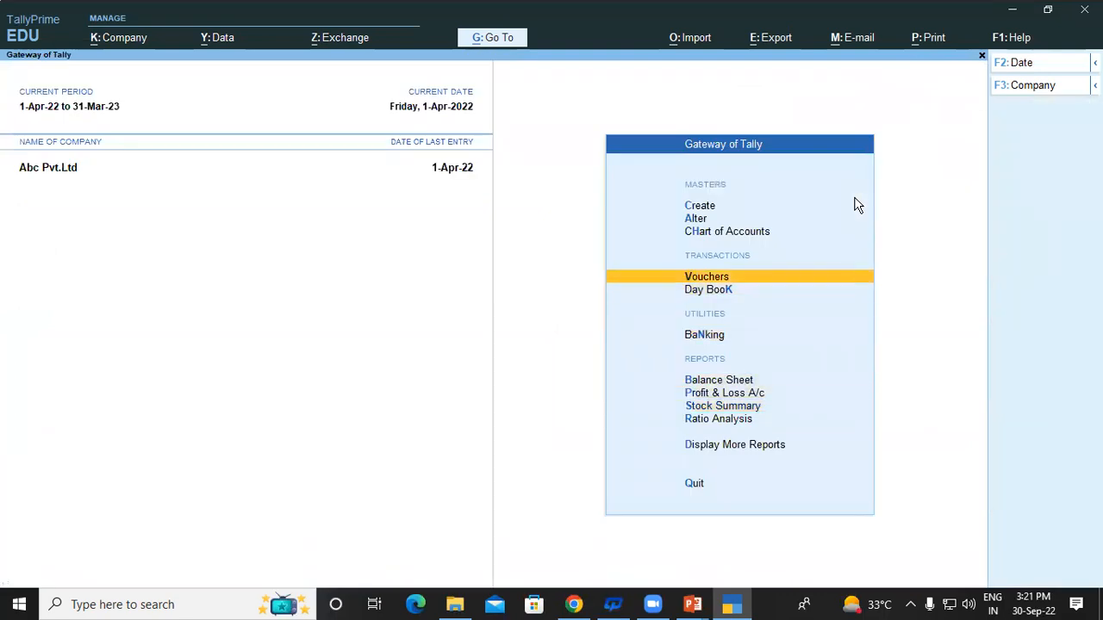
key("Return")
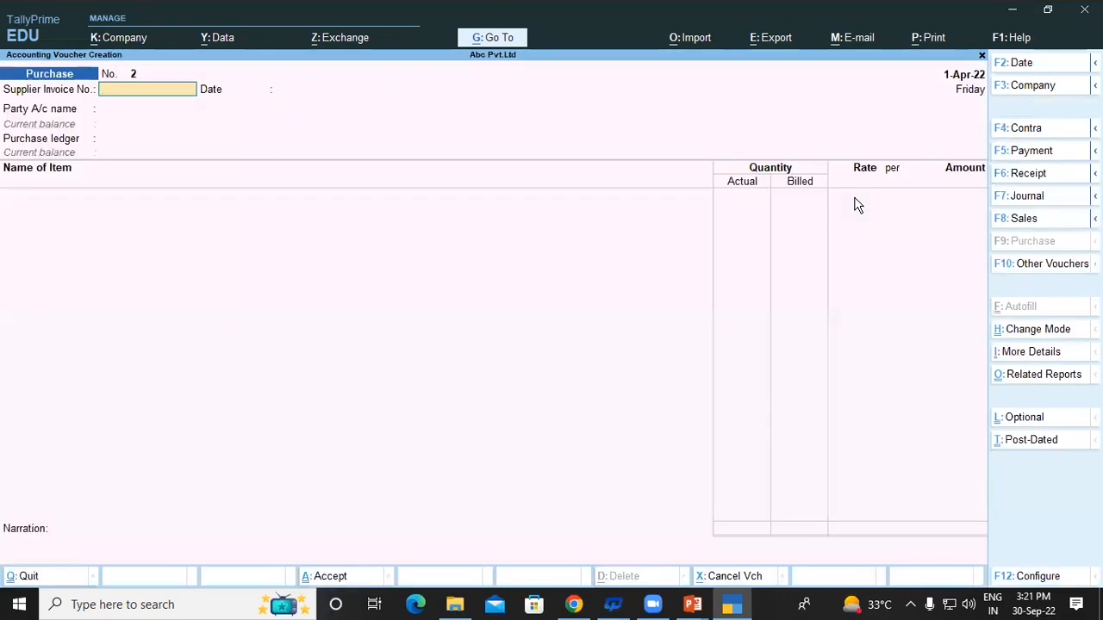
Start a Sales voucher with Cash as the party.
key("F8")
key("Down")
key("Down")
key("Up")
key("Up")
key("Return")
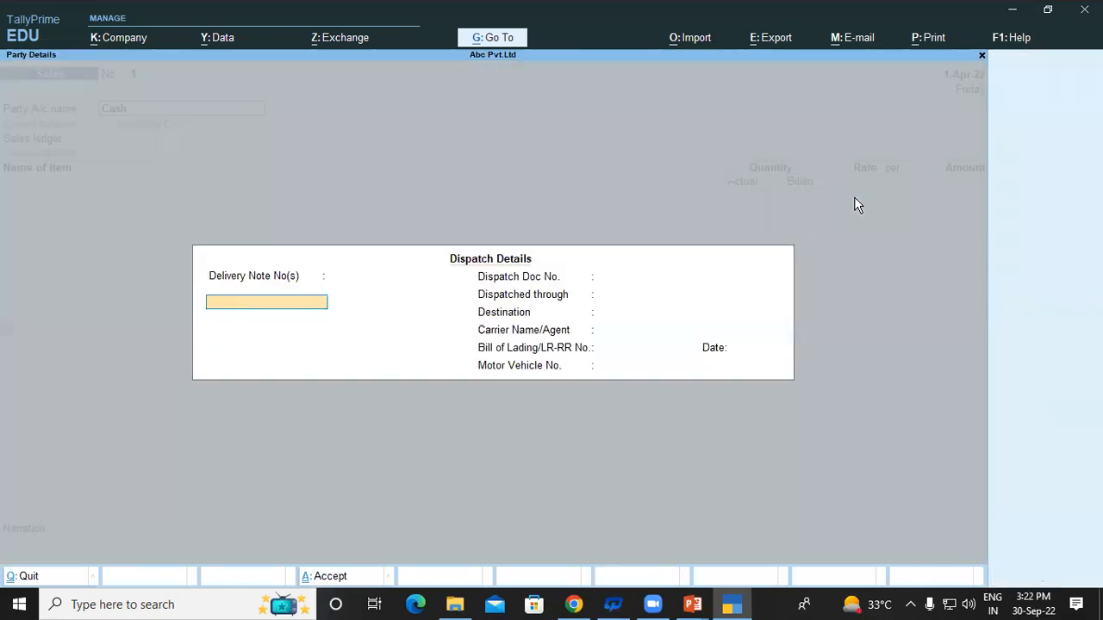
key("Return")
key("ctrl+a")
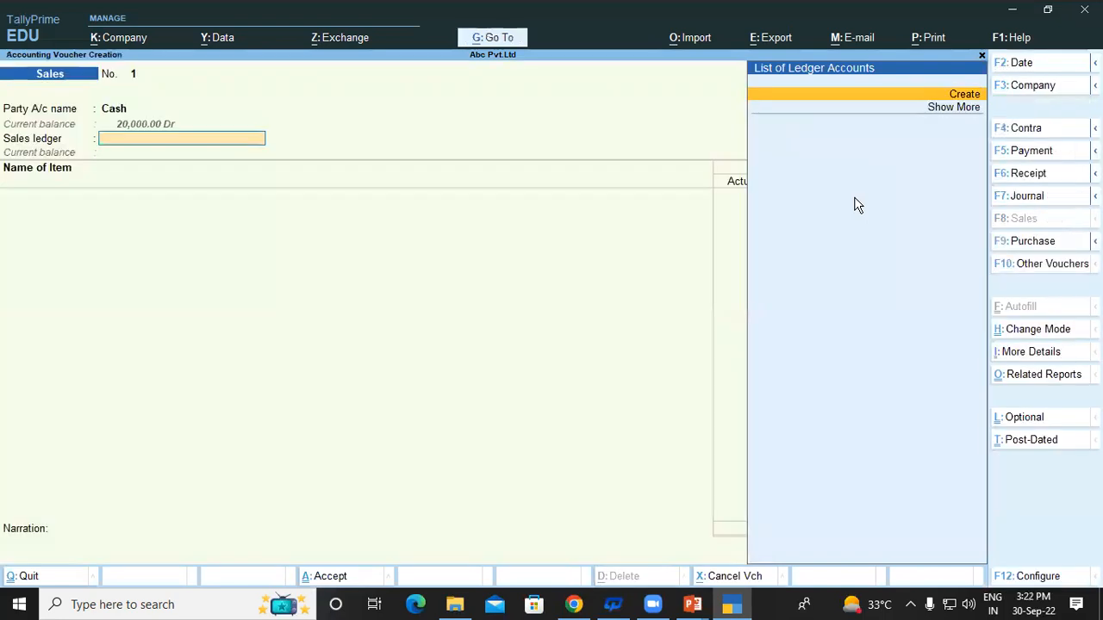
Create a ledger named Sales under Sales Accounts as the voucher's sales ledger.
key("alt+c")
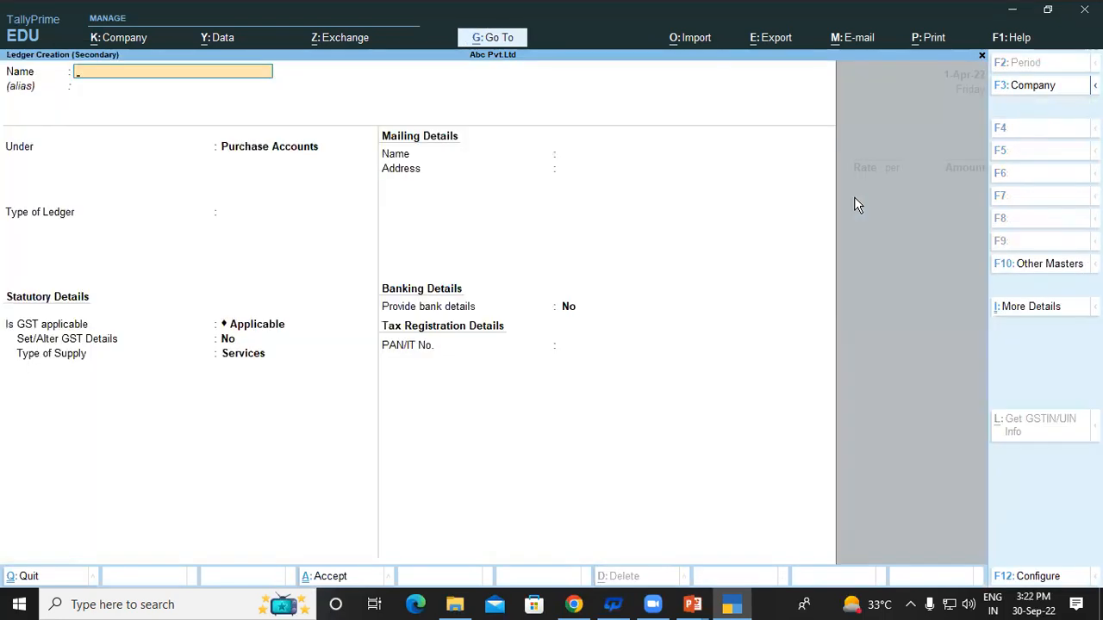
type("Sales")
key("Return")
type("s")
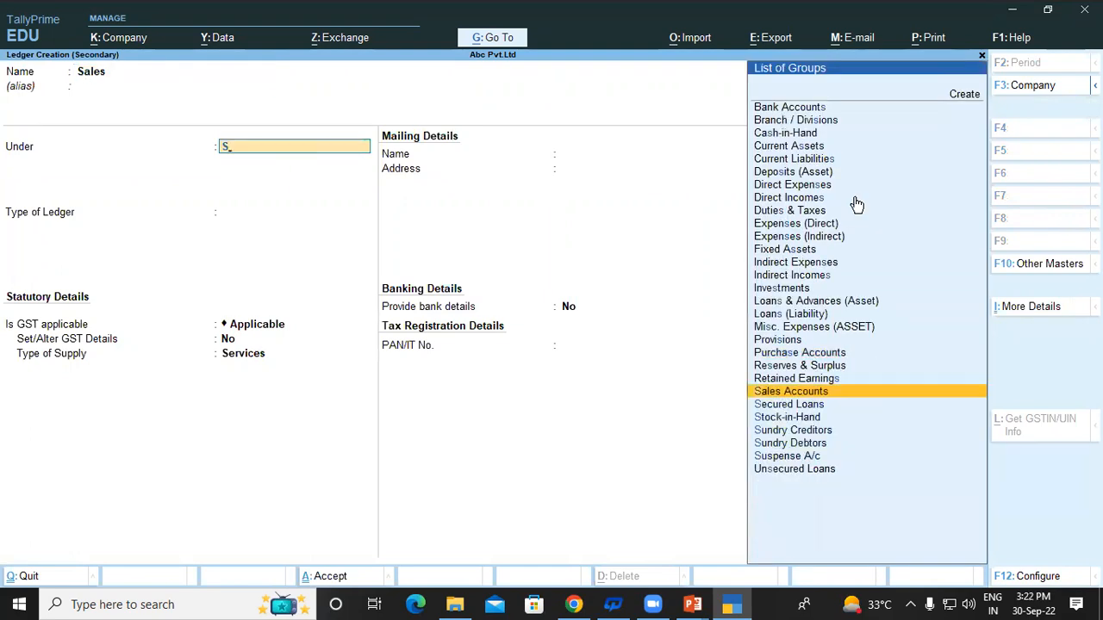
key("Return")
key("Return")
key("Return")
key("Return")
key("Return")
key("Return")
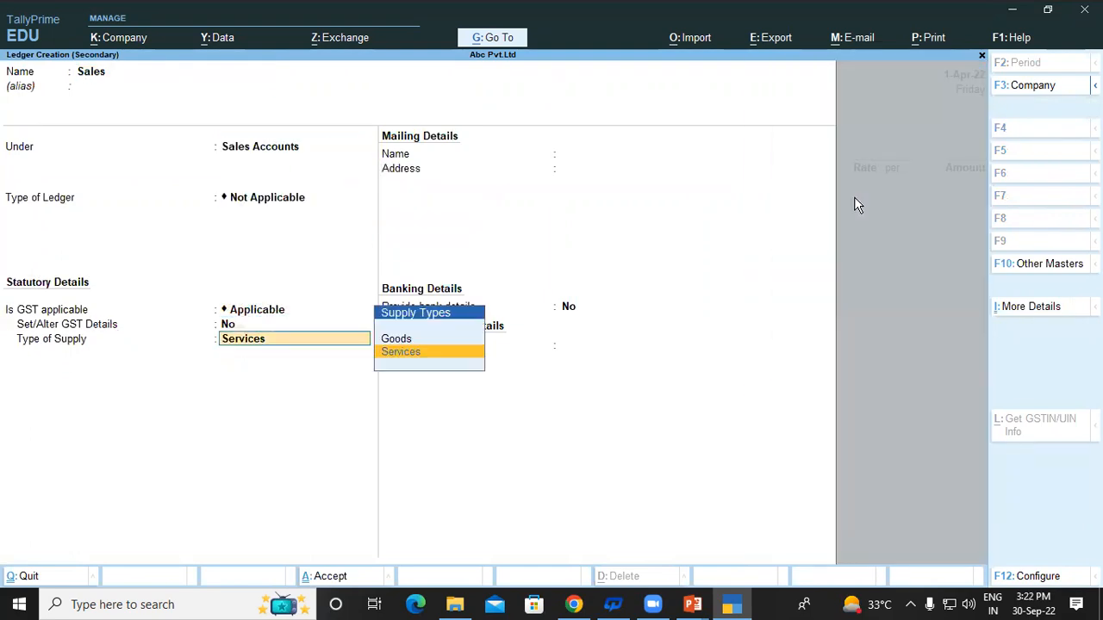
key("Return")
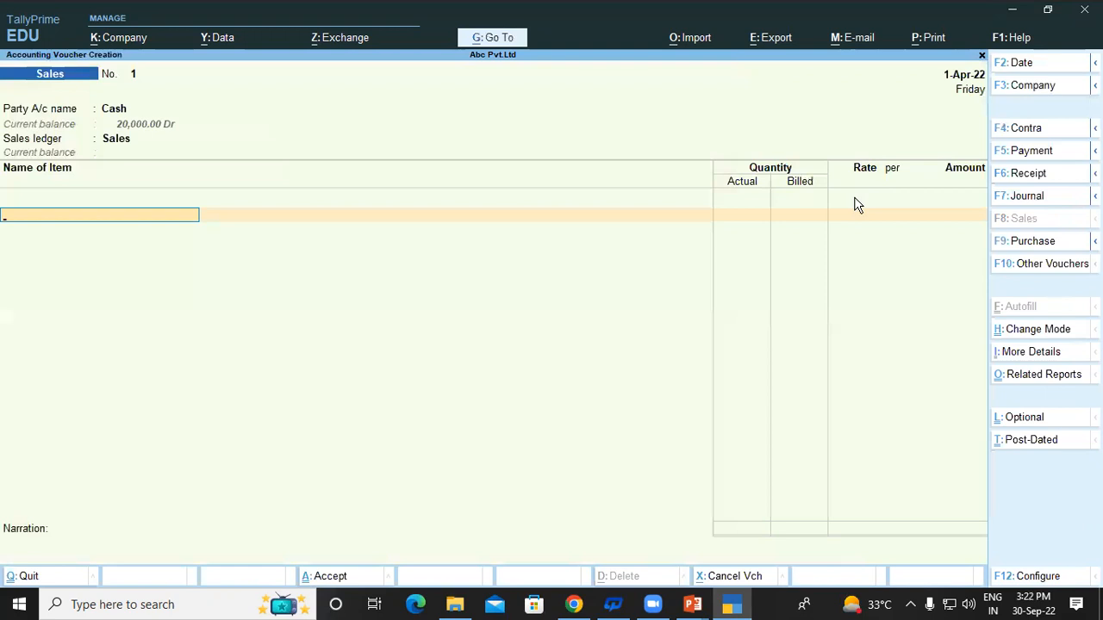
Add Dell as the sold item with 10 actual pieces at a rate of 3,000.
key("Down")
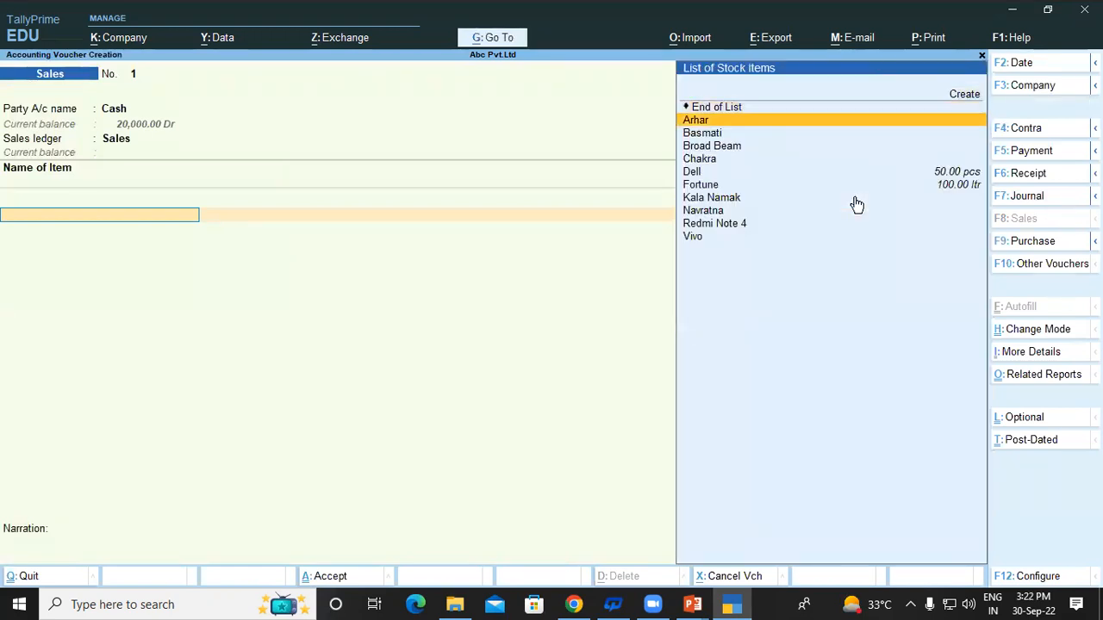
key("Down")
key("Down")
key("Down")
key("Down")
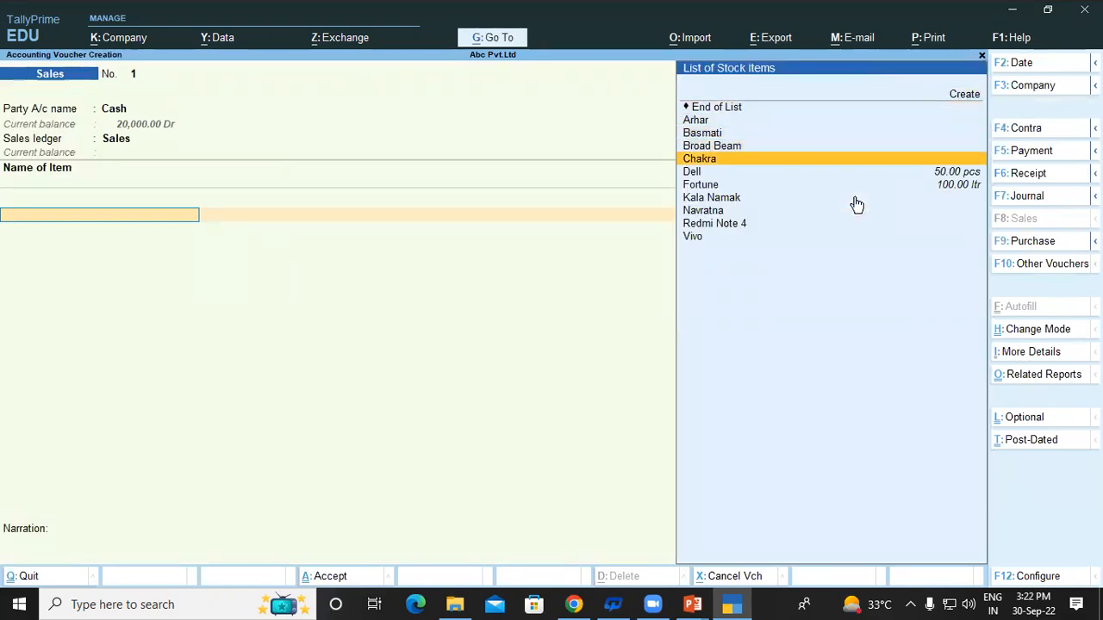
key("Return")
key("Return")
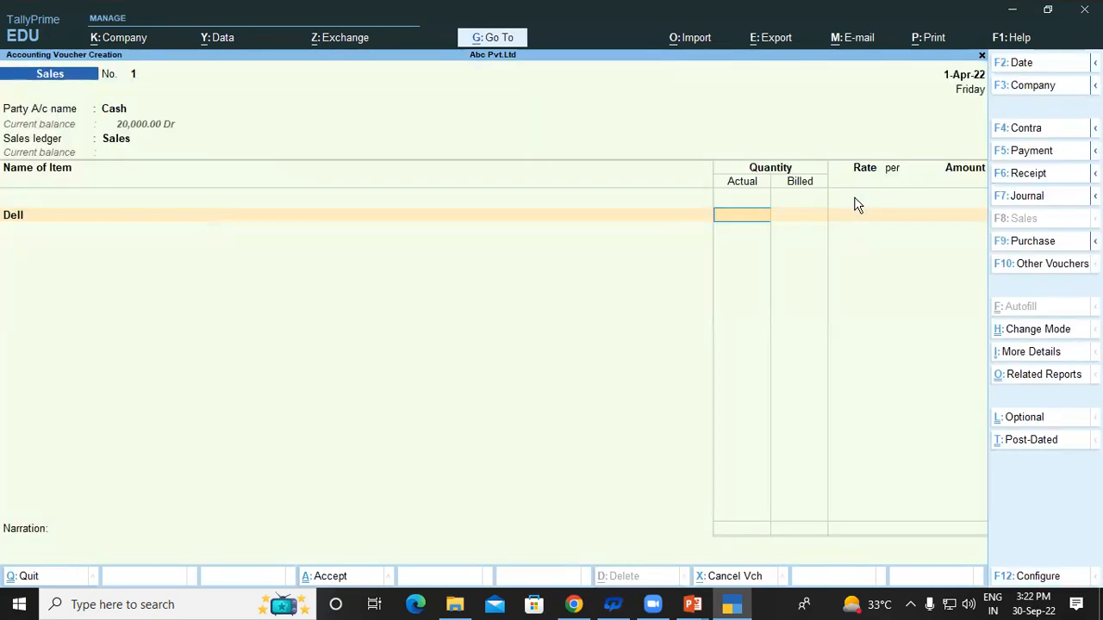
type("10")
key("Return")
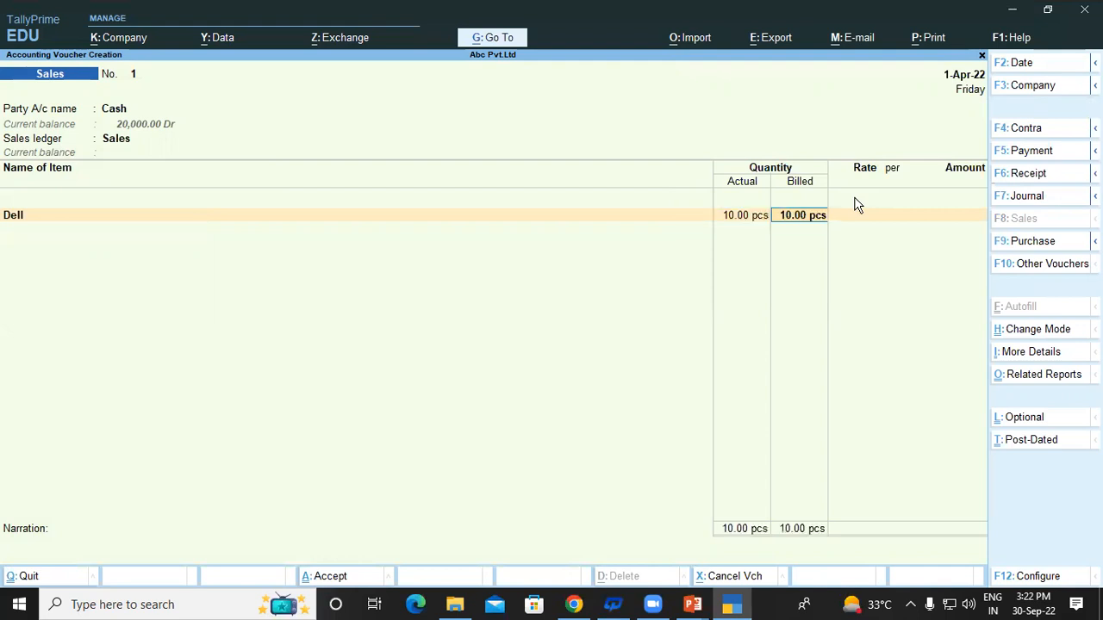
key("Return")
type("3000")
key("Return")
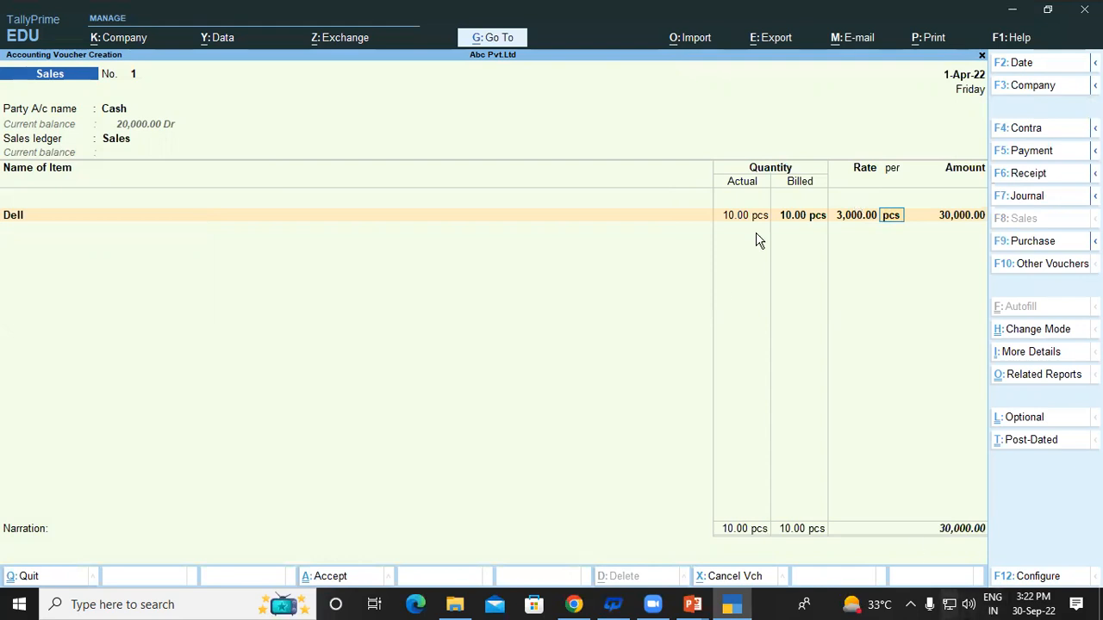
Correct Dell's rate to 30,000 and its billed quantity to 9.
left_click(856, 216)
type("30,000")
key("Return")
key("Return")
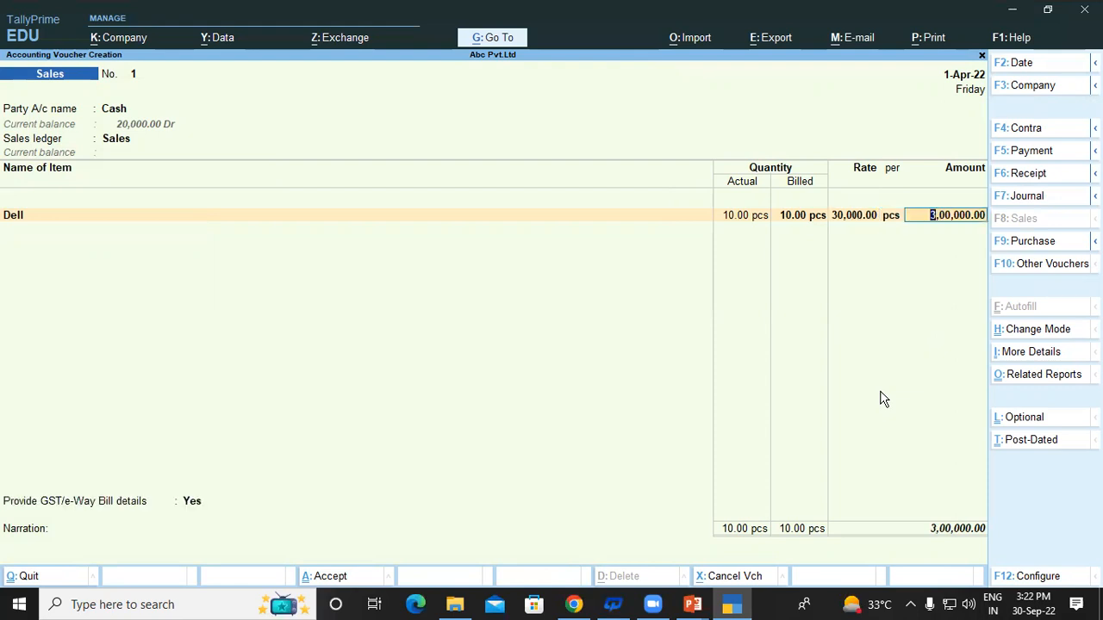
key("BackSpace")
key("BackSpace")
key("BackSpace")
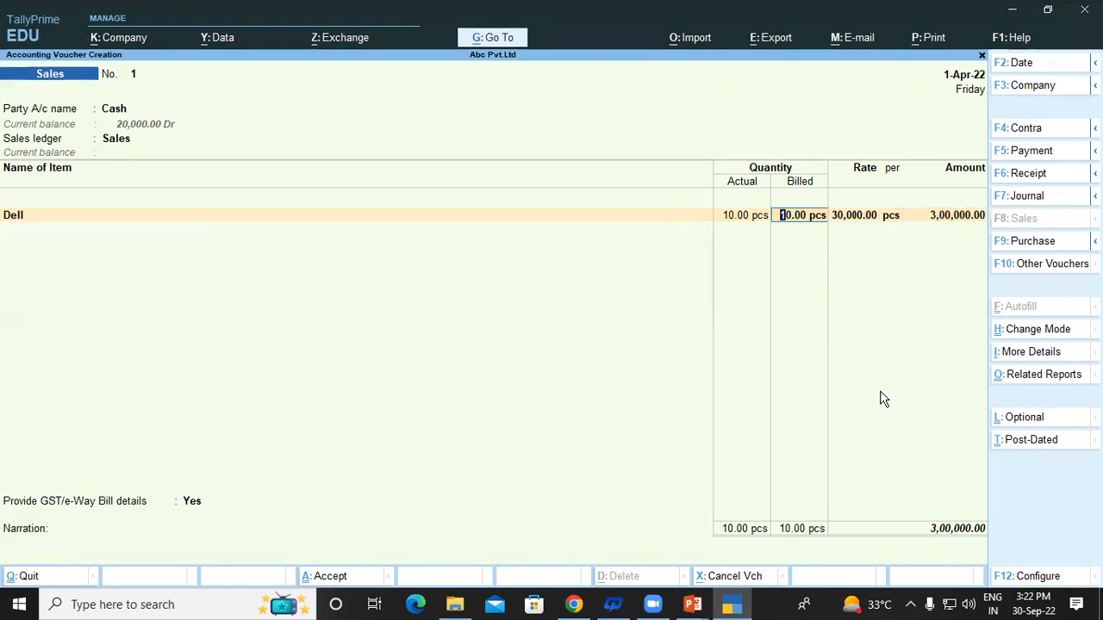
type("8")
key("BackSpace")
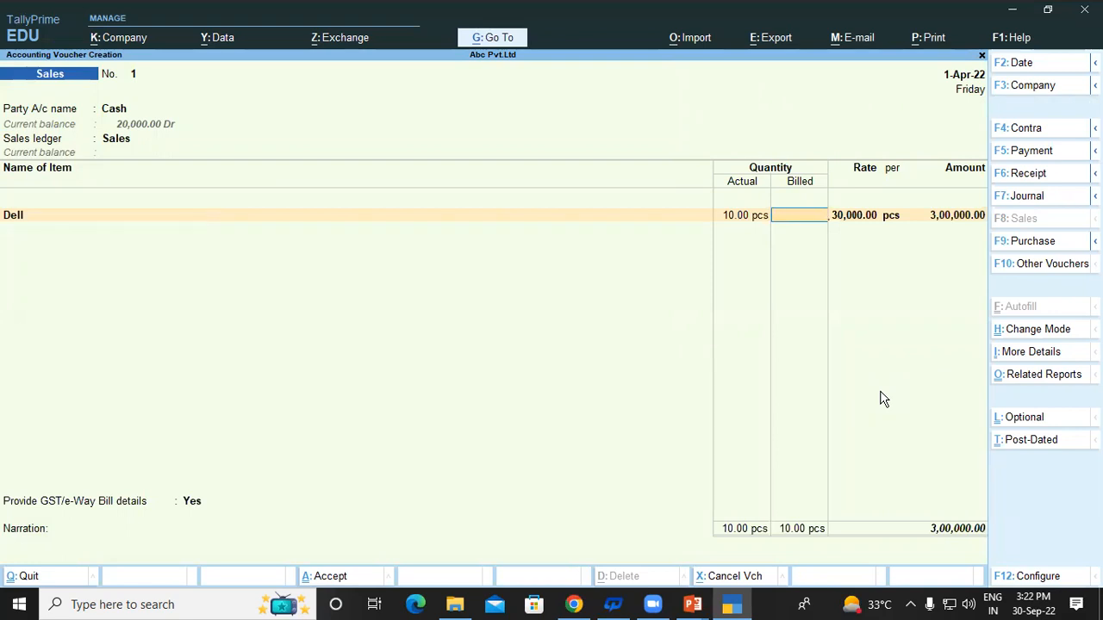
type("9")
key("Return")
key("Return")
key("Return")
Set GST details to No, save the 2,70,000 cash sale, decline e-Way Bill and return to Gateway.
key("Return")
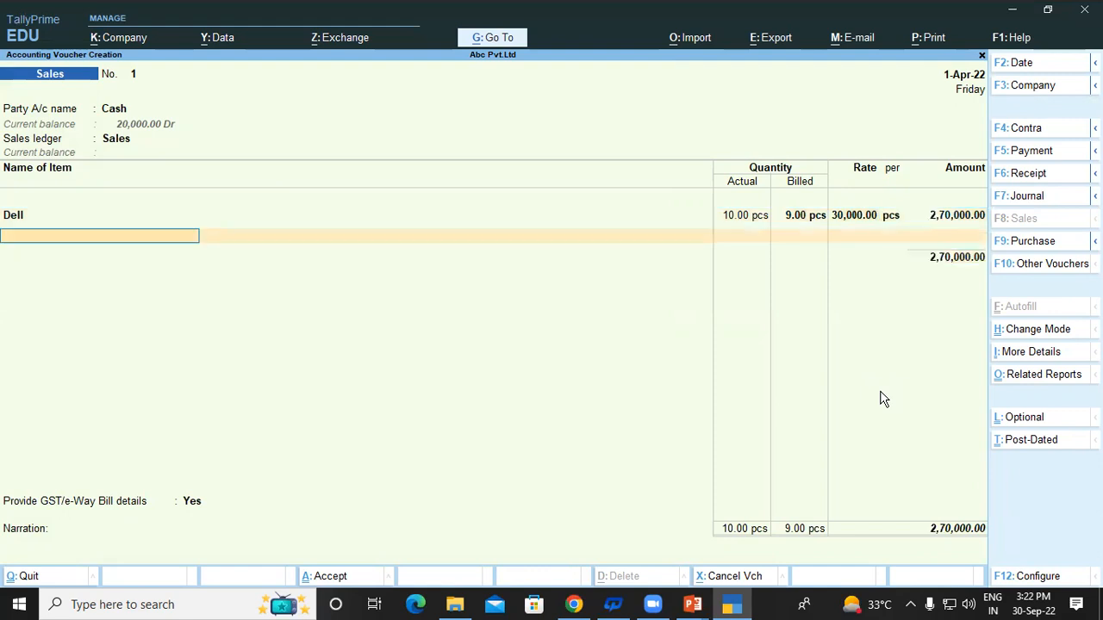
key("Return")
key("Up")
key("Return")
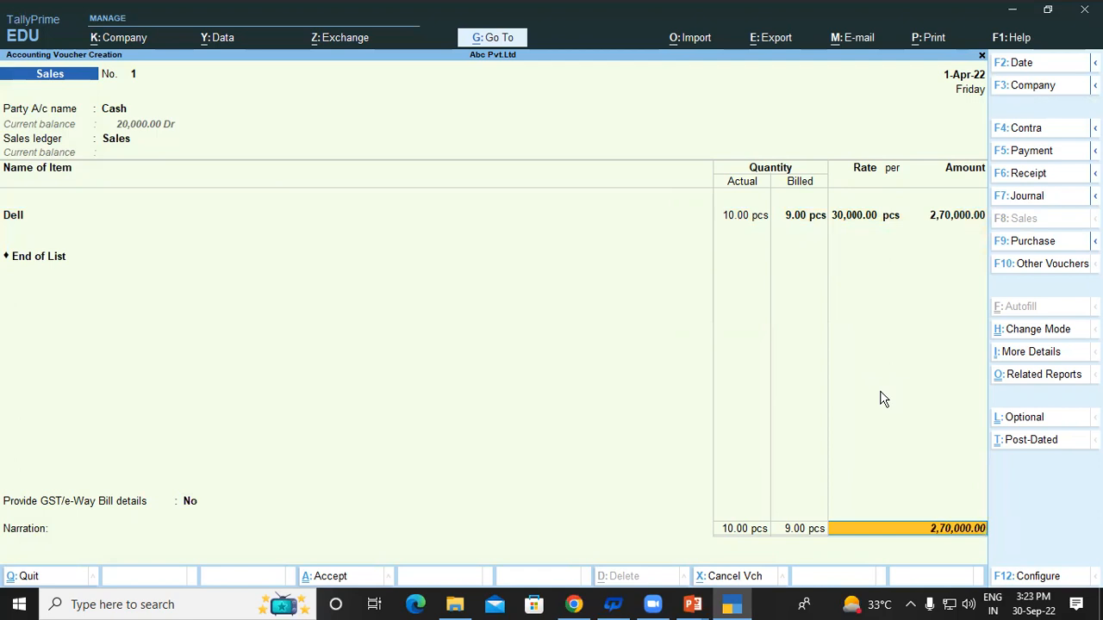
key("Return")
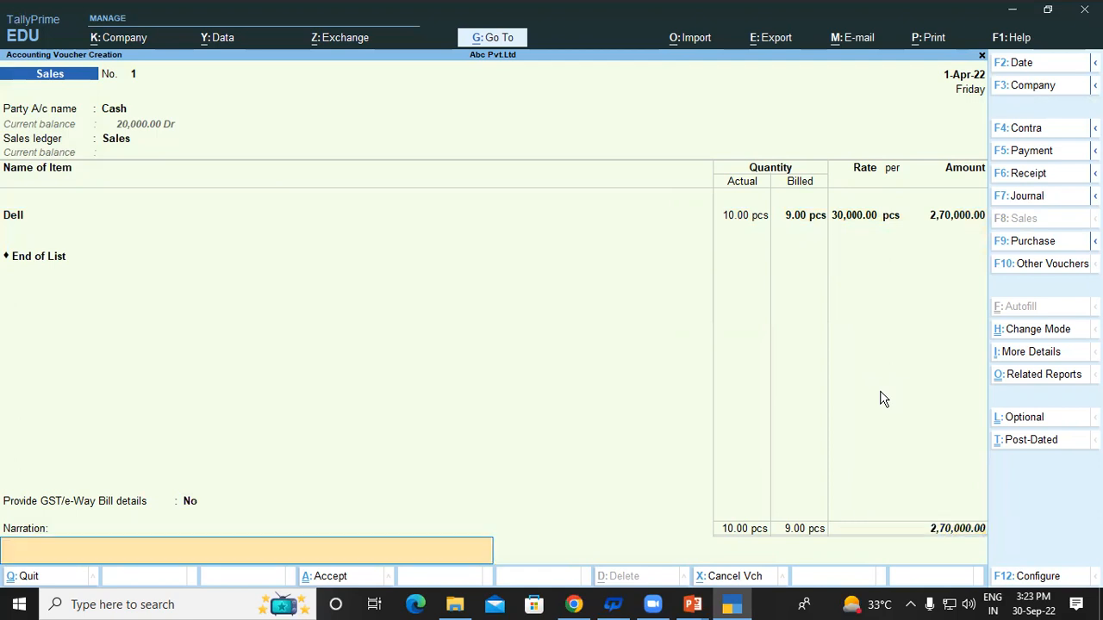
key("Return")
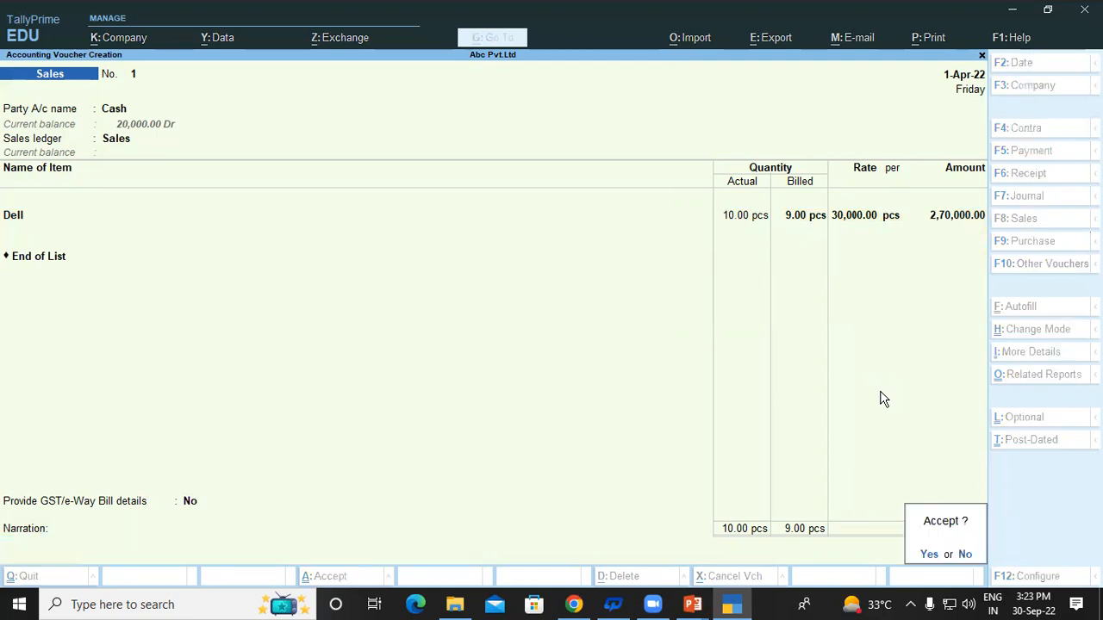
key("Return")
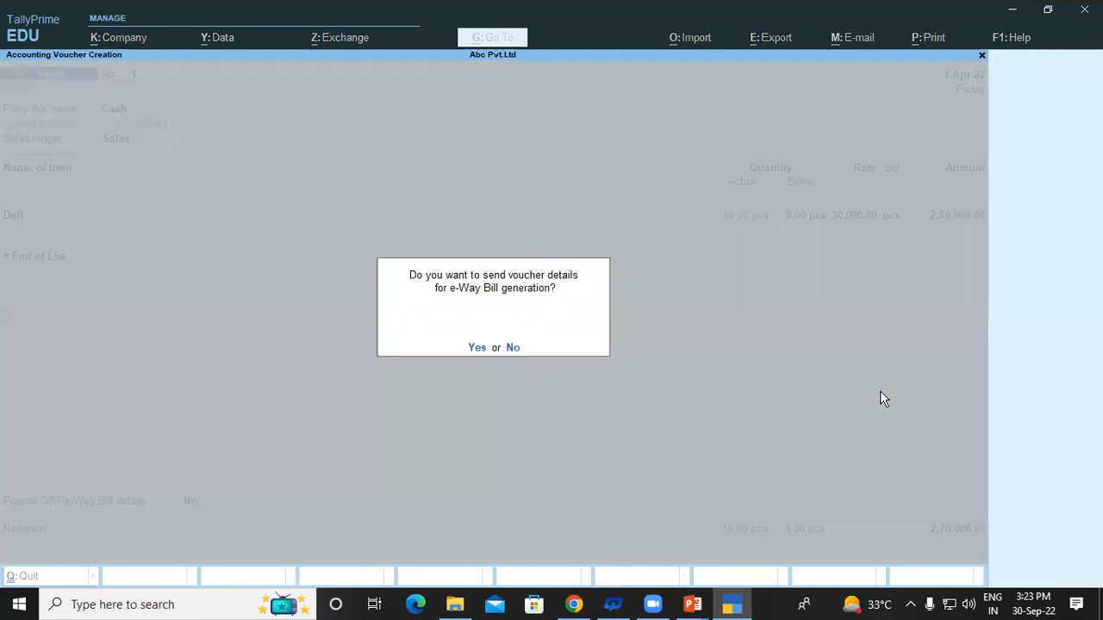
key("n")
key("Escape")
key("Down")
key("Down")
key("Down")
key("Down")
key("Down")
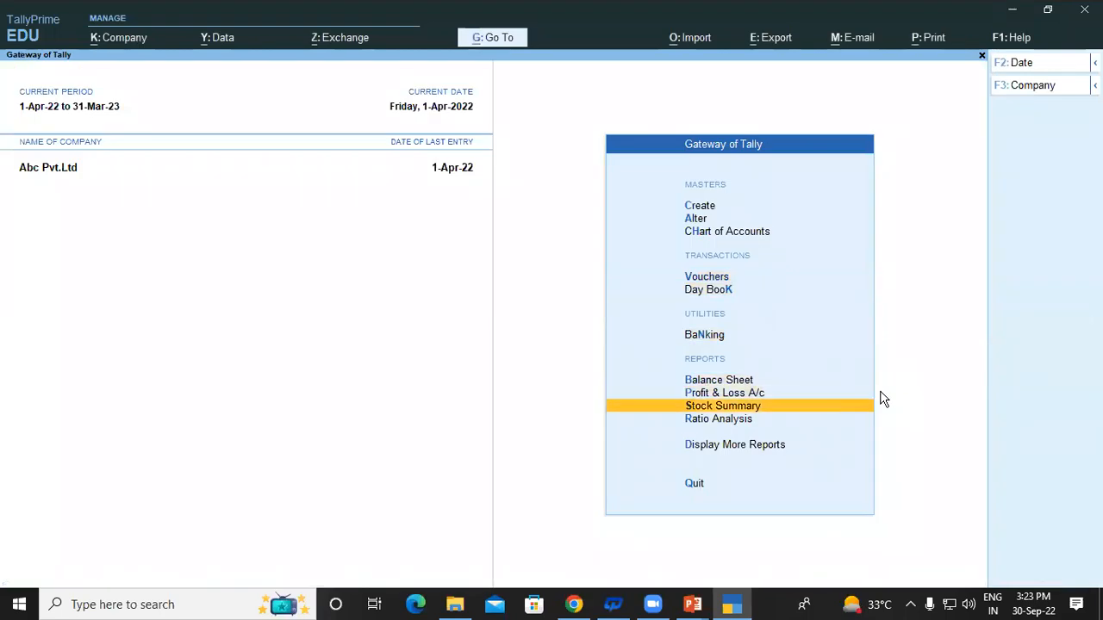
key("Return")
key("Return")
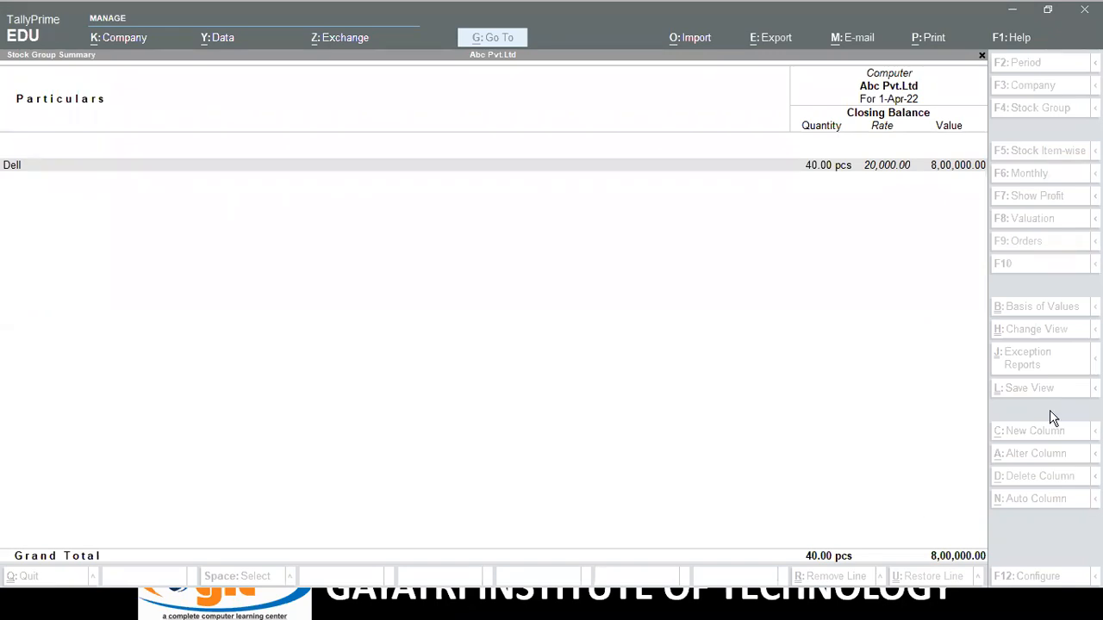
left_click(471, 268)
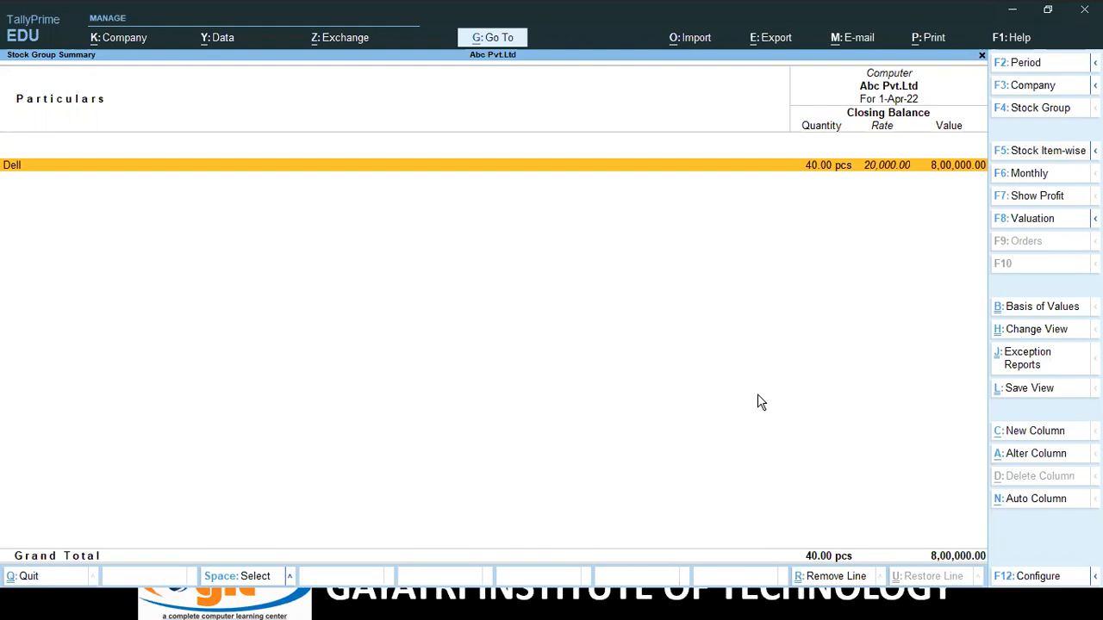
key("Escape")
key("Escape")
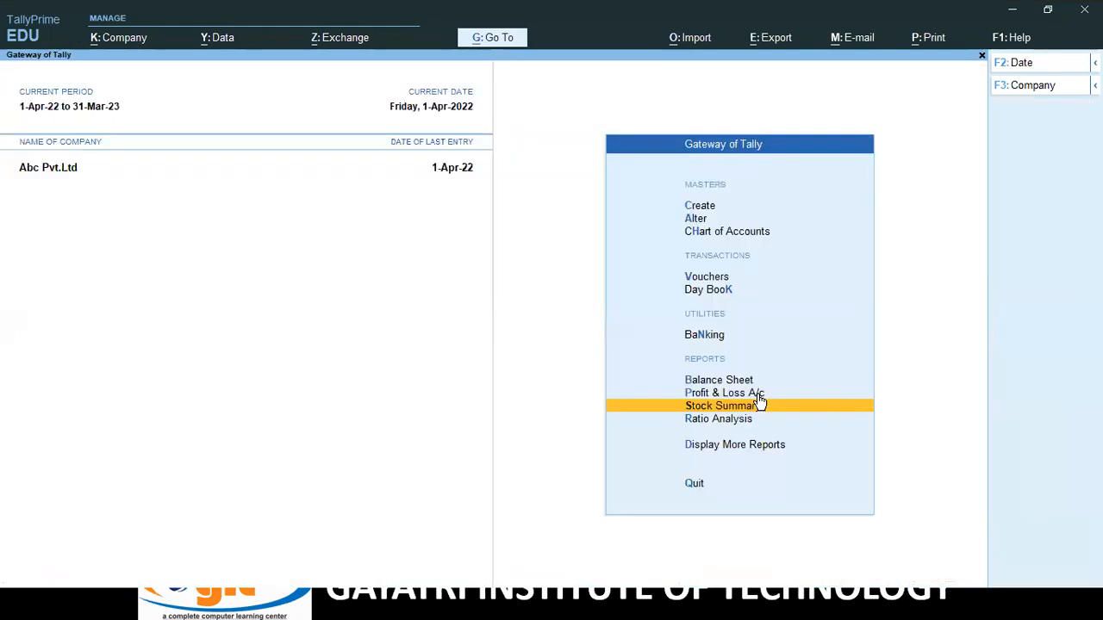
Shut the Abc Pvt.Ltd company.
key("Up")
key("Up")
key("Up")
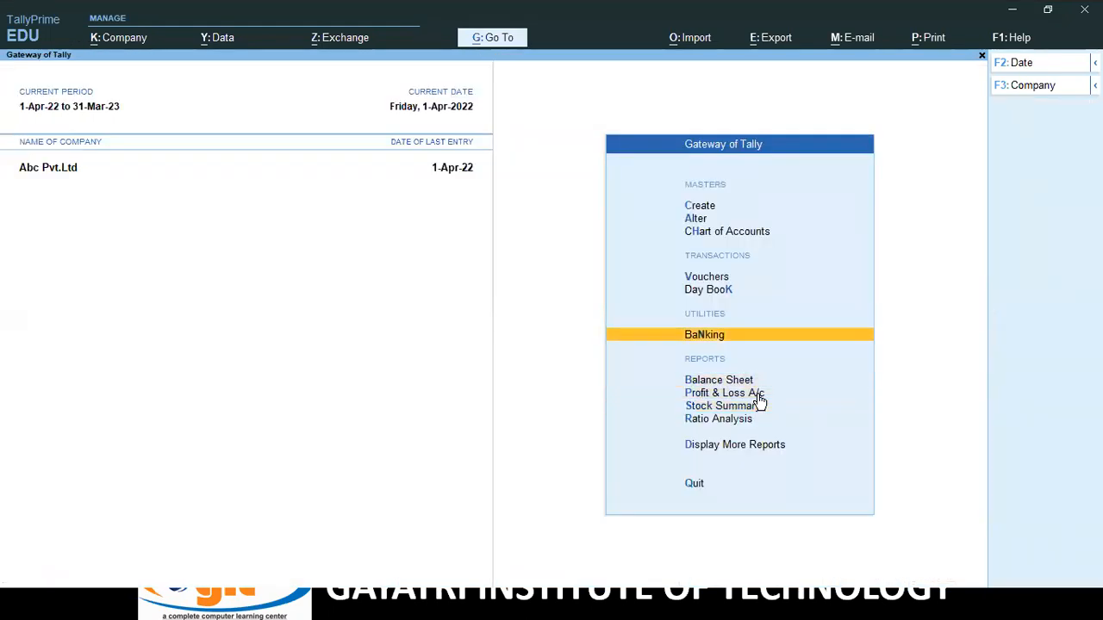
key("alt+F3")
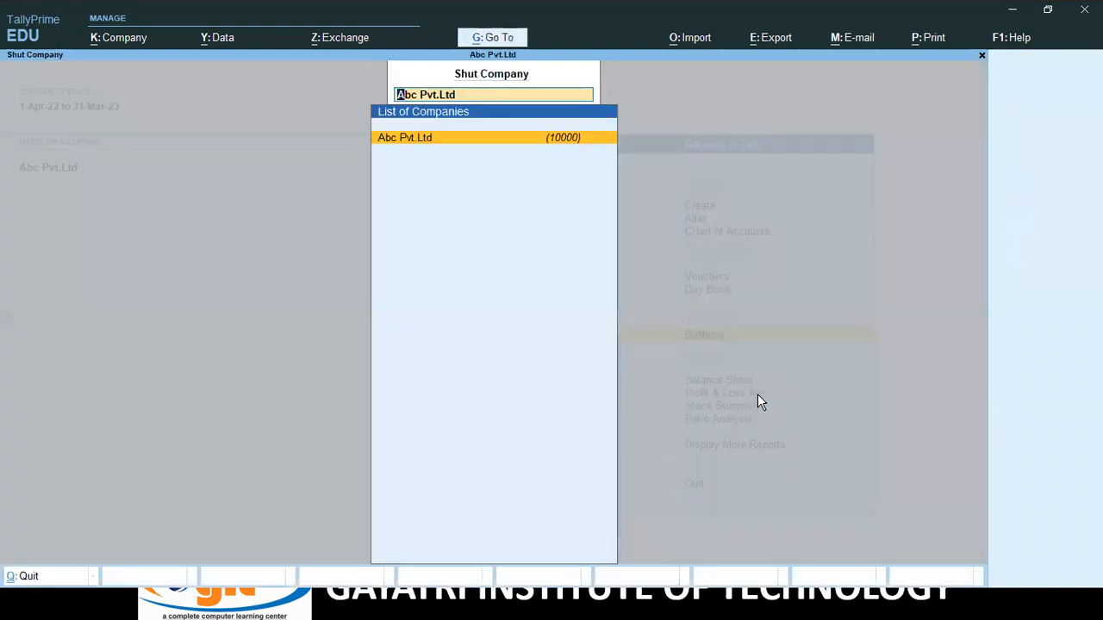
key("Return")
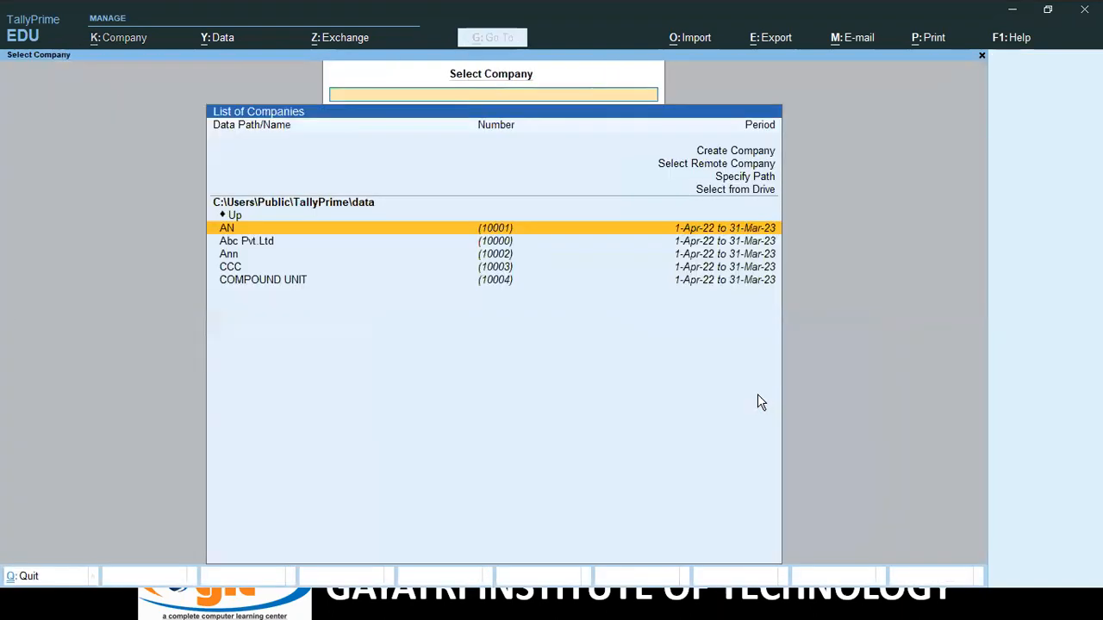
Load GAYATRI TRADER PVT LTD from the ANKIT folder on drive D:\.
key("Up")
key("Up")
key("Up")
key("Return")
key("Down")
key("Down")
key("Down")
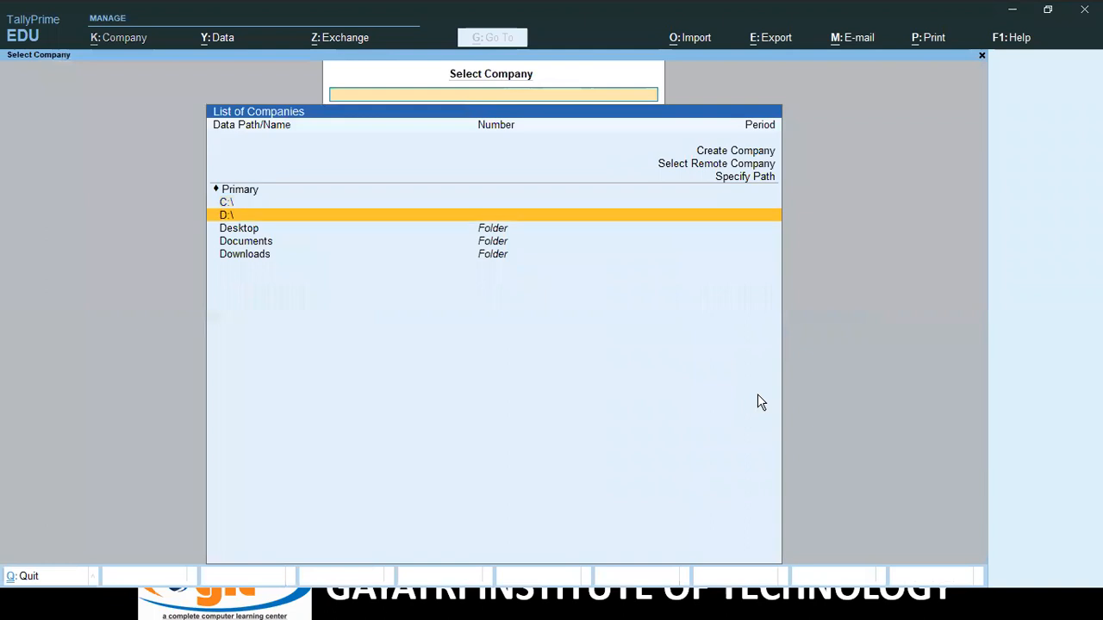
key("Up")
key("Up")
key("Return")
key("Return")
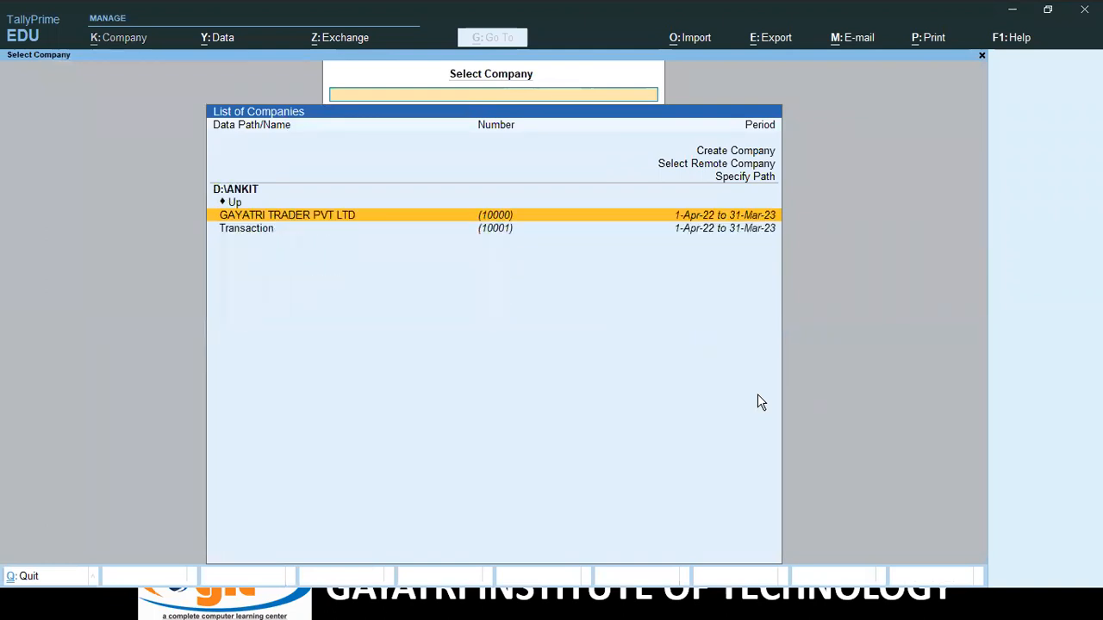
key("Return")
key("Down")
key("Down")
key("Down")
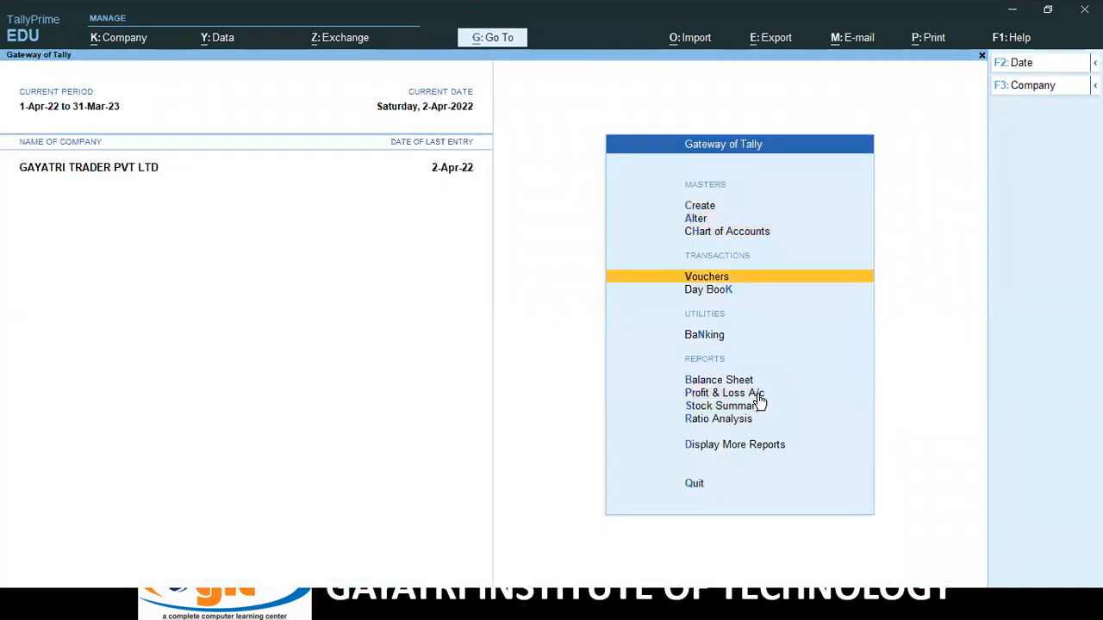
key("Return")
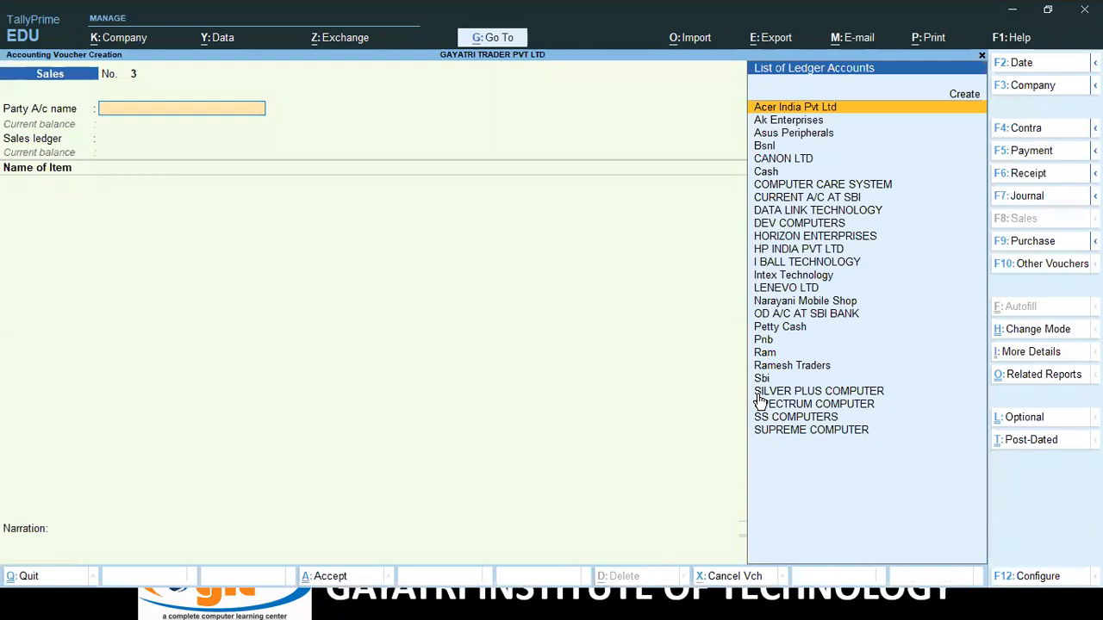
Enable separate Actual and Billed quantity columns in the company features and save.
key("F11")
key("Down")
key("Down")
key("Down")
key("Down")
key("Down")
key("Down")
key("Down")
key("Down")
key("Down")
key("Down")
key("Down")
key("Down")
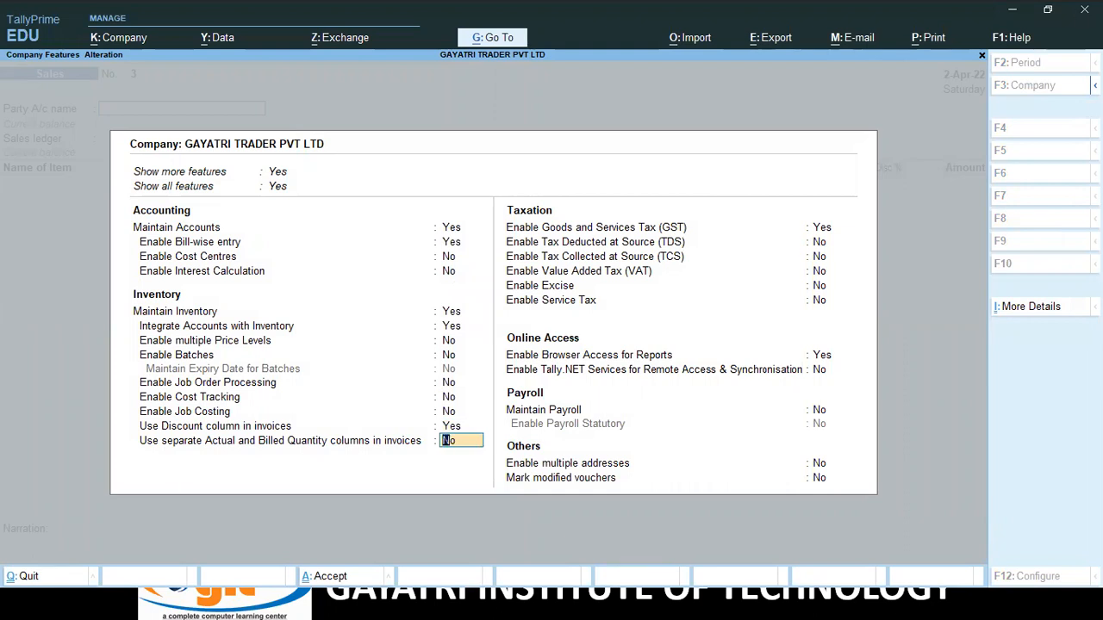
type("y")
key("Return")
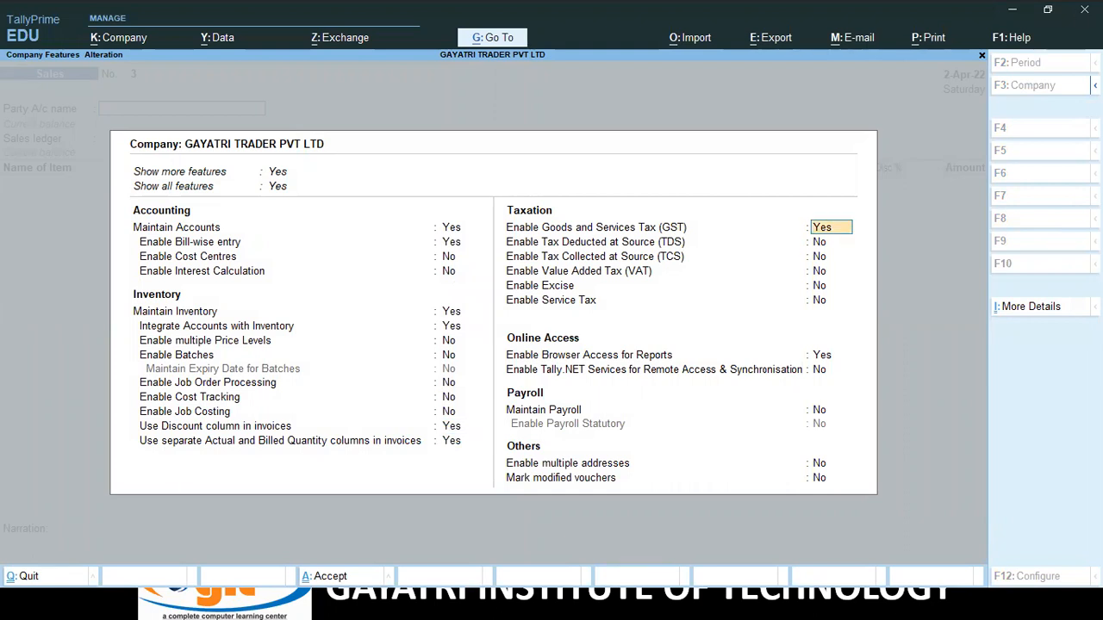
key("ctrl+a")
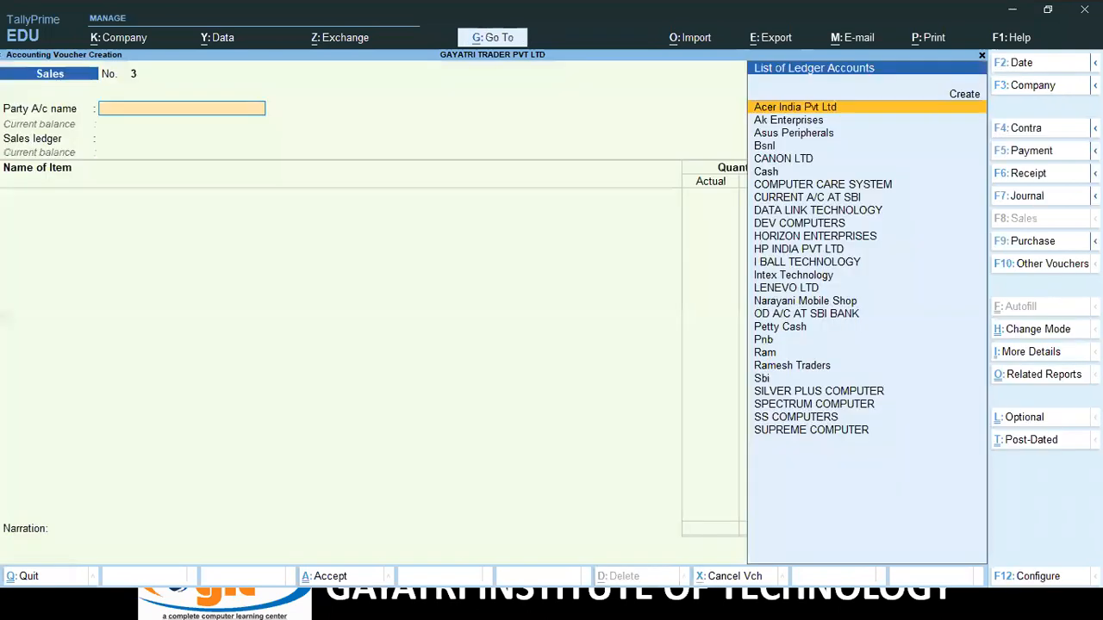
Switch to a new Purchase voucher, No. 16.
key("Down")
key("Down")
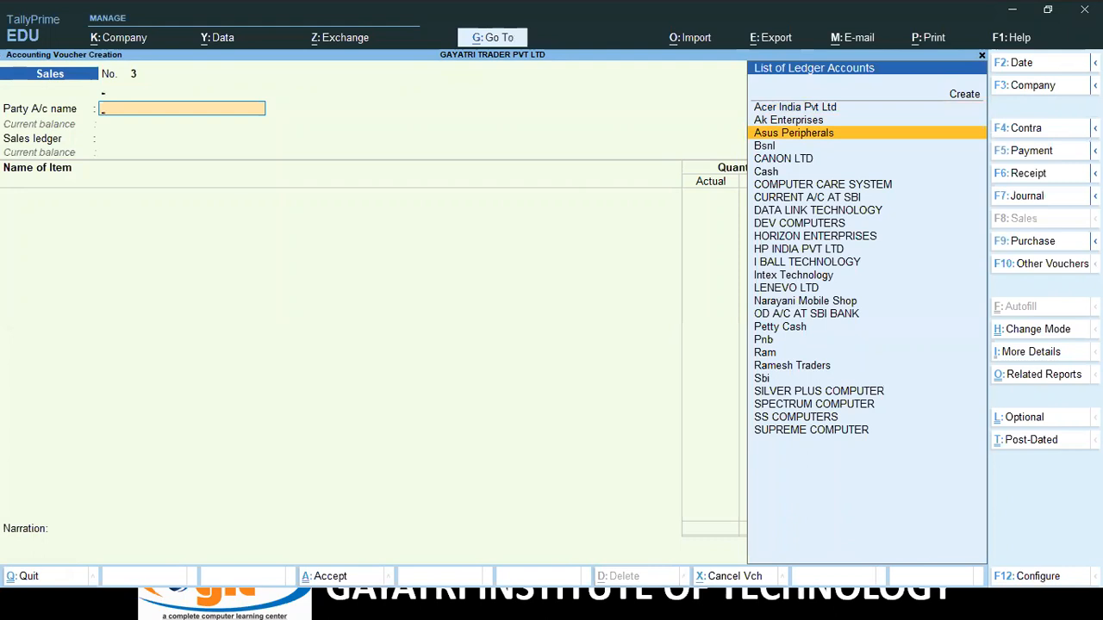
key("F9")
key("Return")
key("Return")
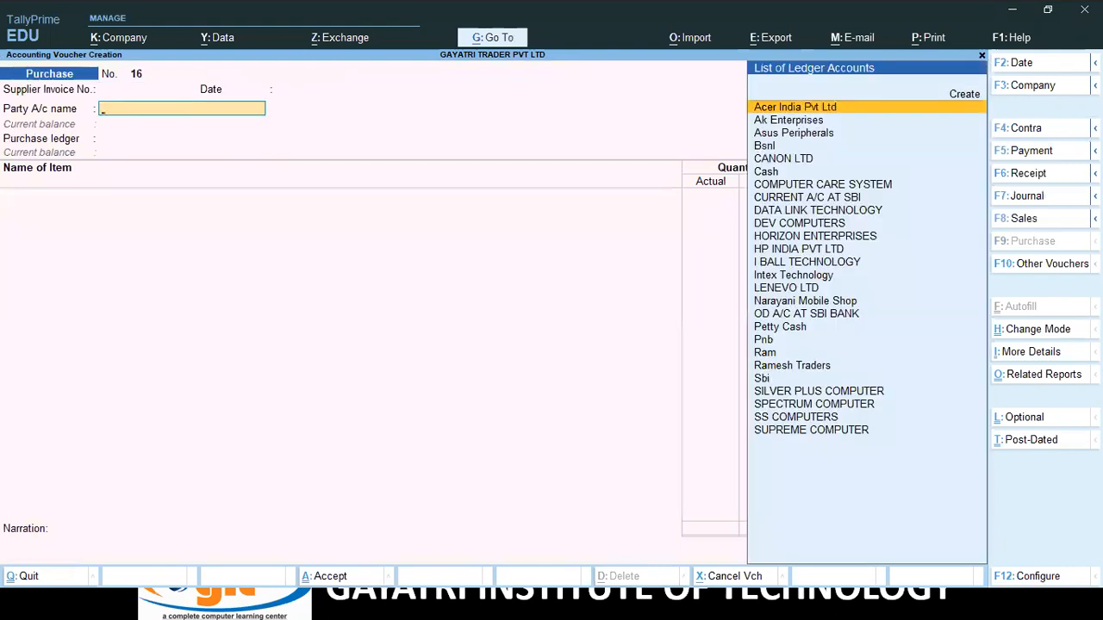
Create party ledger Gayatri Computers under Sundry Creditors with address Faizabad, Uttar Pradesh.
key("alt+c")
type("Ga")
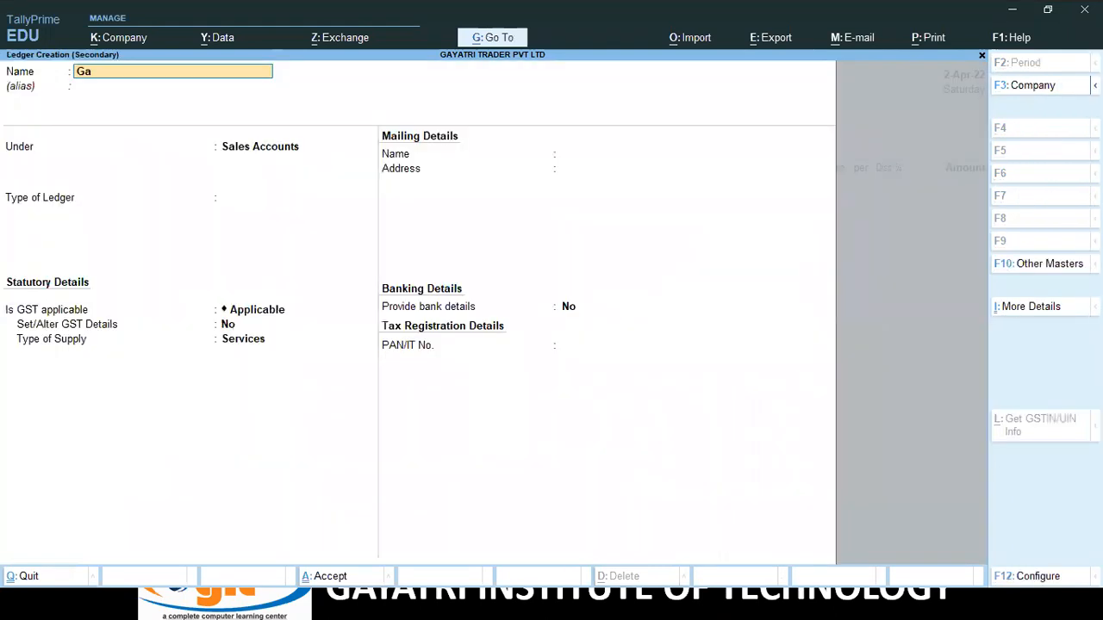
type("yatri Computers")
key("Return")
key("Return")
type("S")
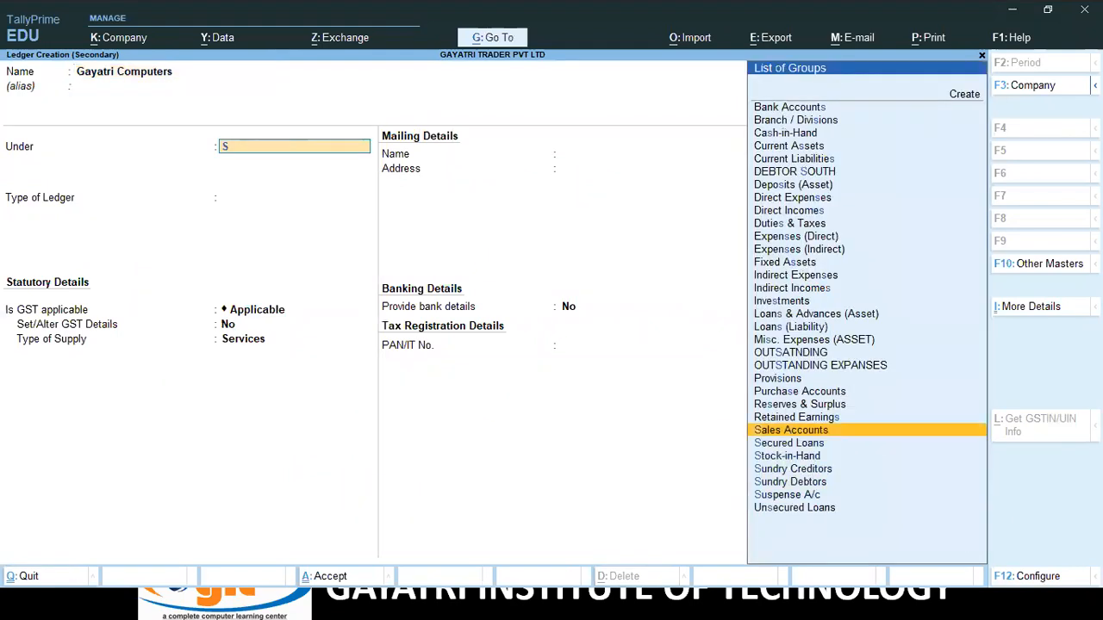
key("Down")
key("Down")
key("Down")
key("Return")
key("Return")
key("Return")
key("Return")
key("Return")
type("Faiza")
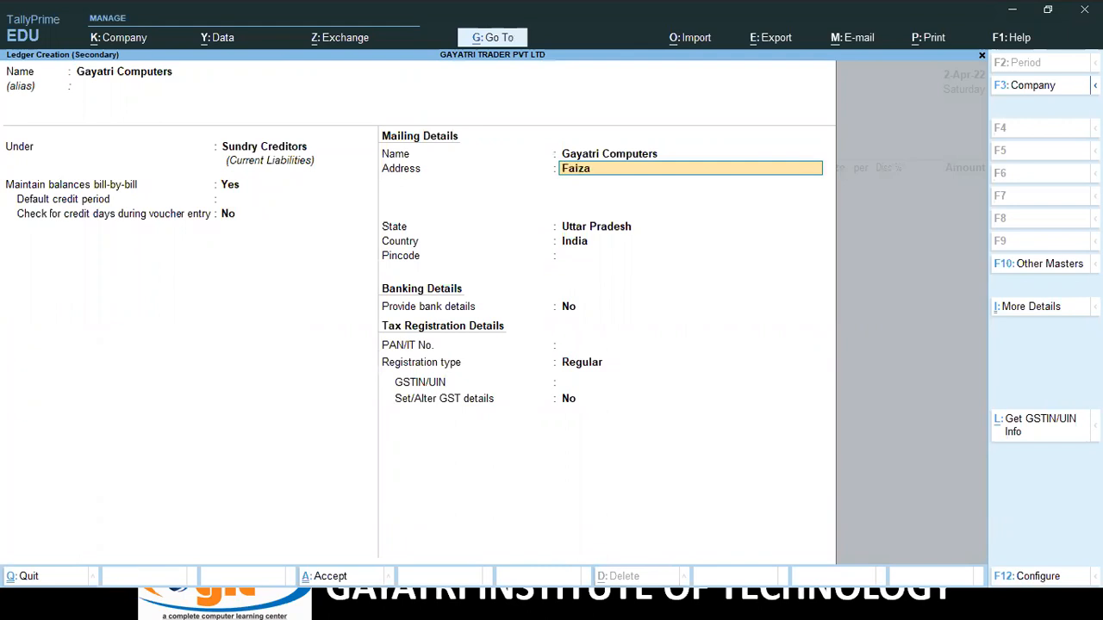
type("bad")
key("Return")
key("Return")
key("Return")
key("Return")
key("Return")
key("Return")
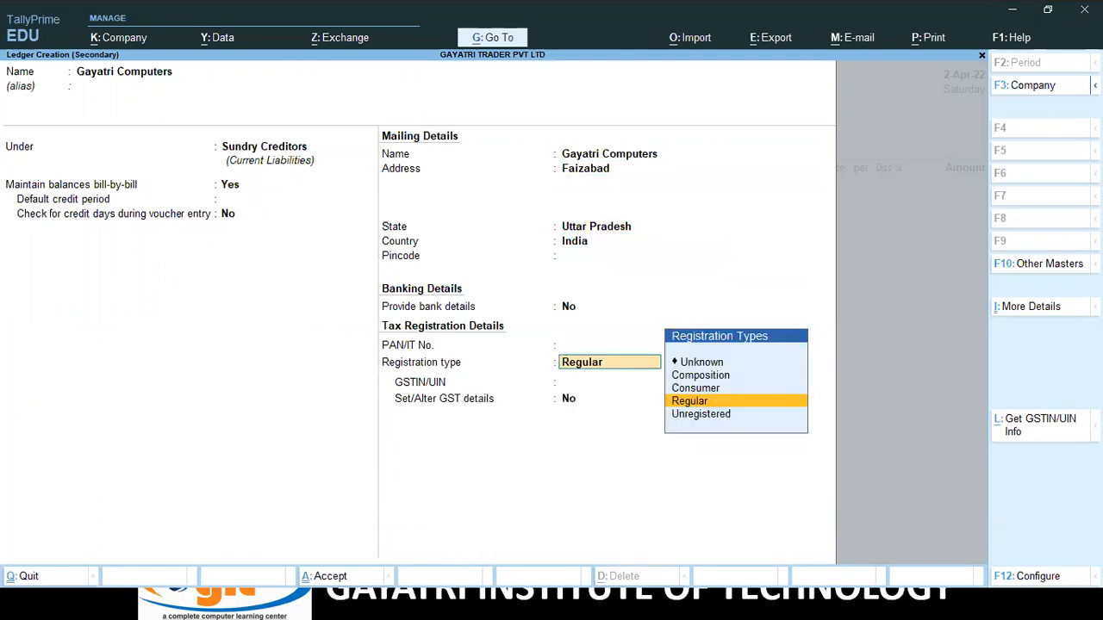
key("Return")
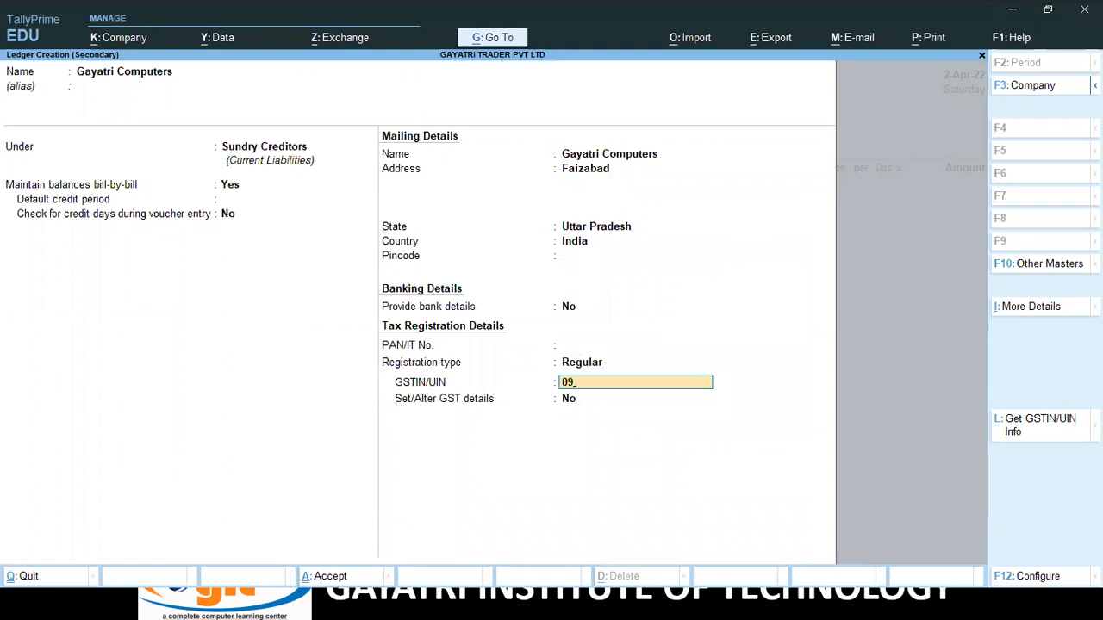
Enter the party's GSTIN, save the ledger, and select Purchase as the purchase ledger.
type("A")
key("BackSpace")
type("D")
key("Return")
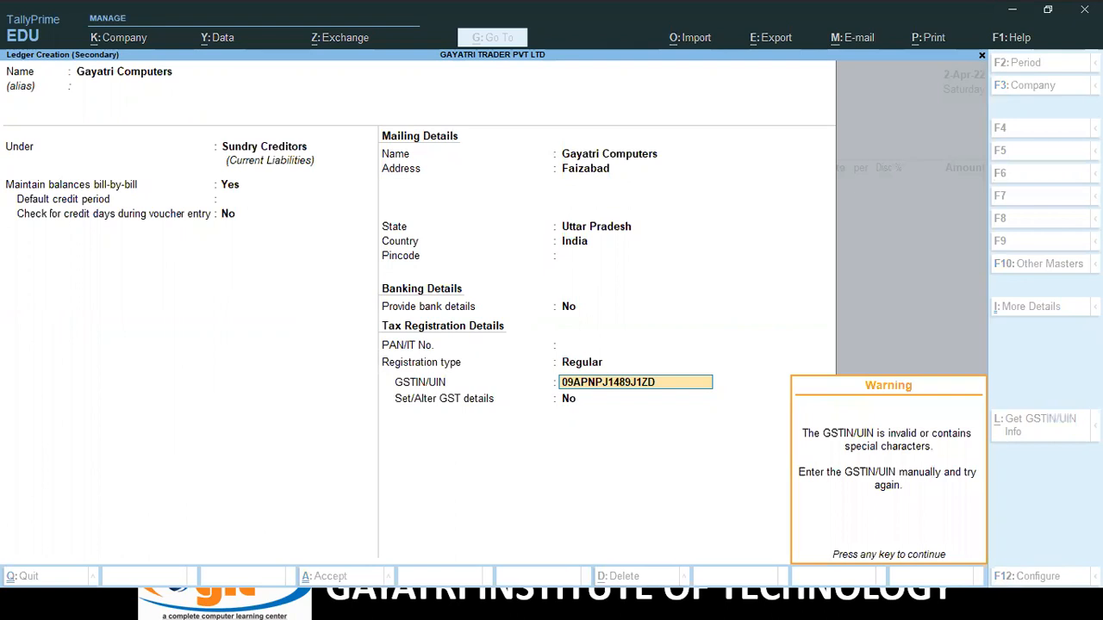
key("Return")
key("Return")
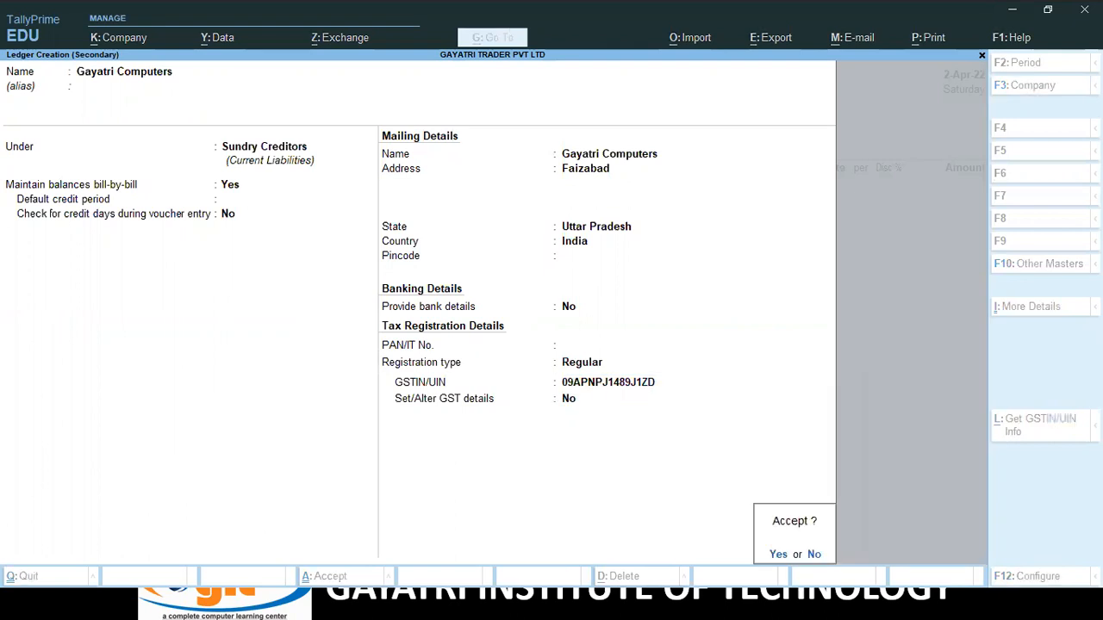
key("Return")
key("Return")
key("Return")
key("Return")
key("Return")
key("Return")
key("Return")
key("Return")
key("Return")
key("Return")
key("Return")
key("Return")
key("Return")
key("Return")
key("Return")
key("Return")
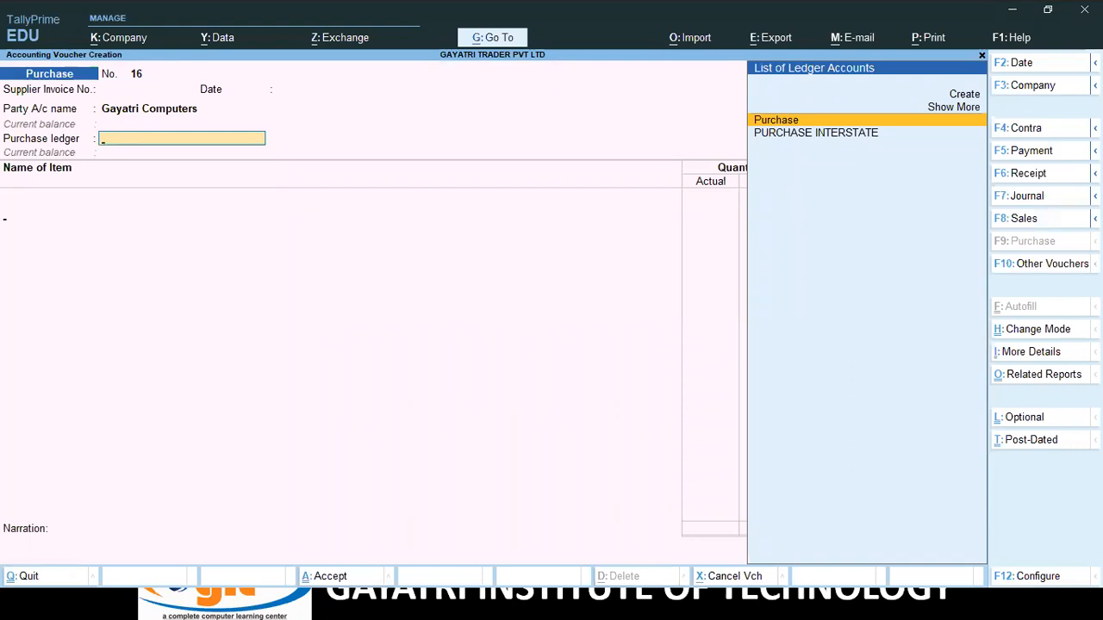
key("Return")
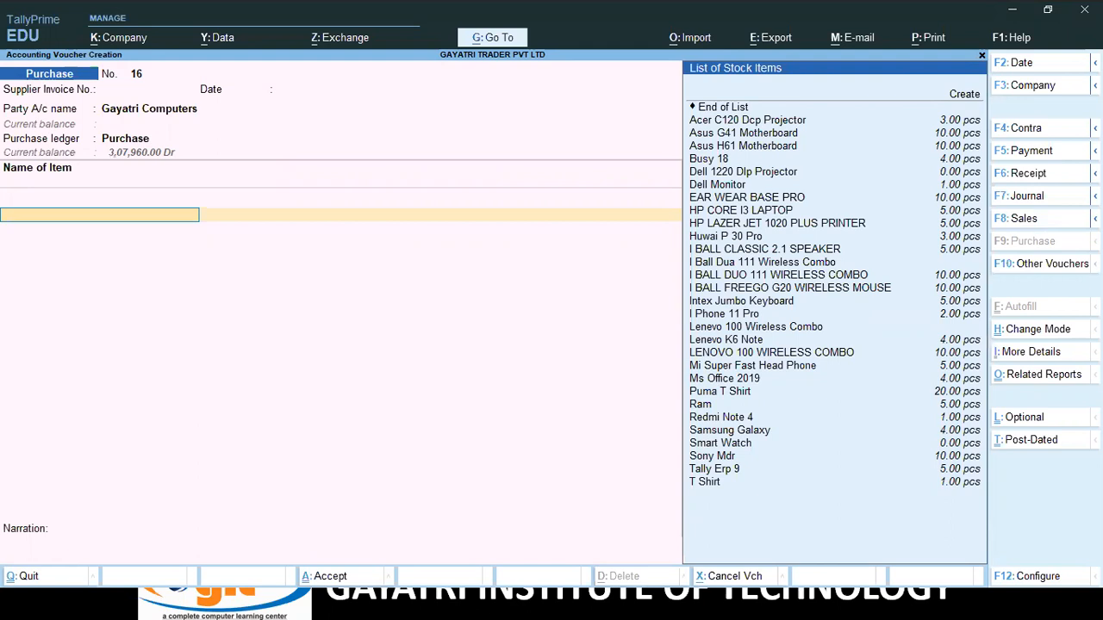
key("alt+c")
Name the new stock item Ji O Wi-Fi in pcs and enable its GST details.
type("Ji ")
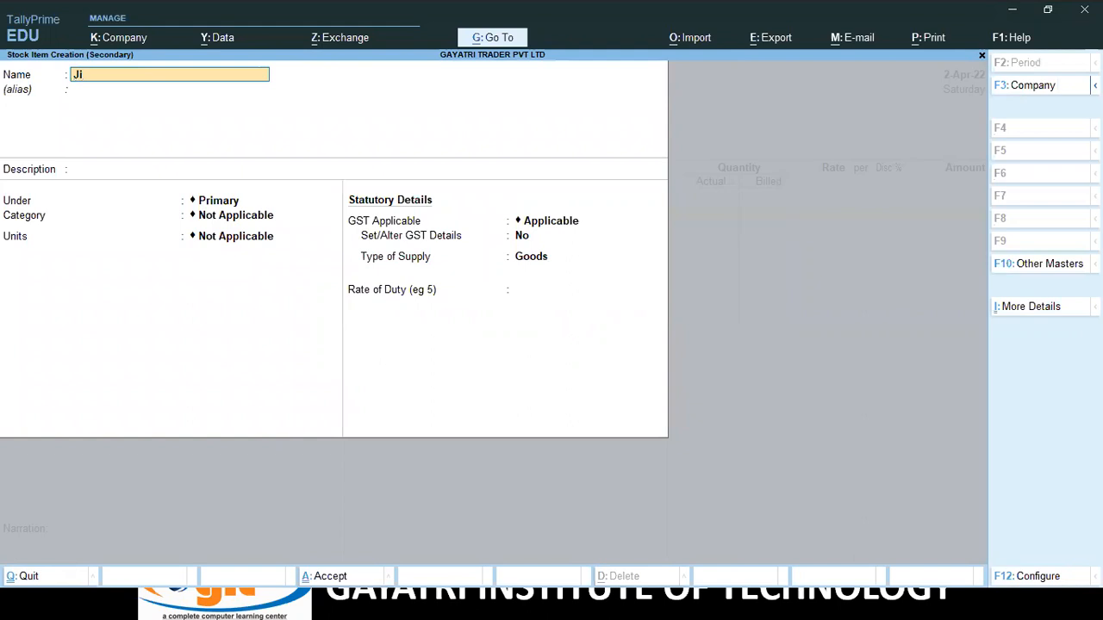
type("-w")
type("i")
type("-Fi")
key("BackSpace")
key("BackSpace")
key("BackSpace")
key("BackSpace")
key("BackSpace")
type("O wi-Fi")
key("Return")
key("Return")
key("Return")
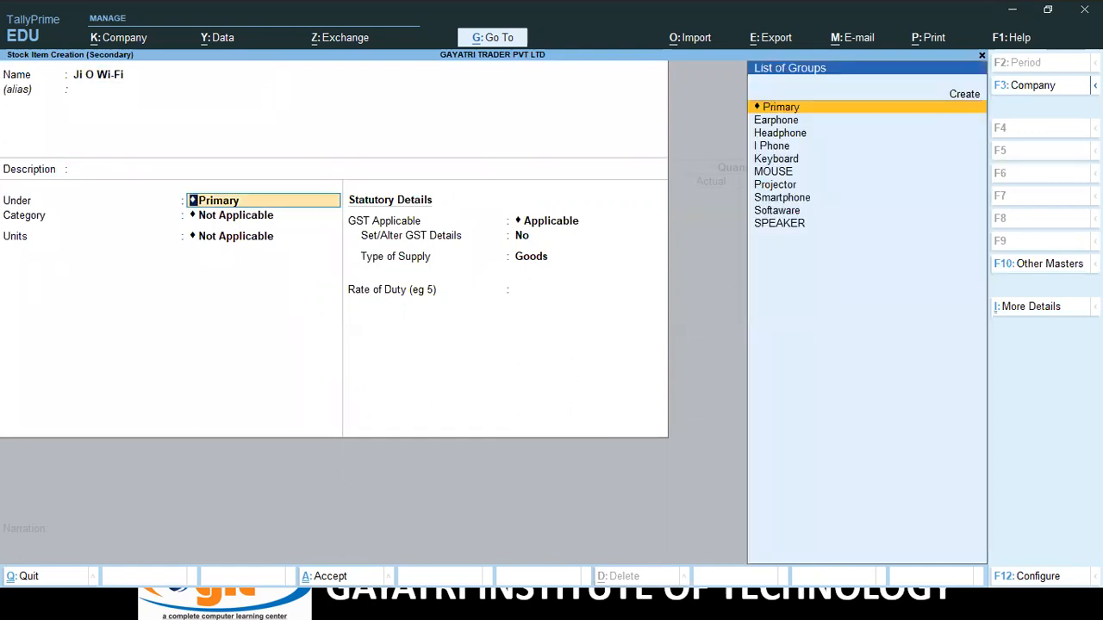
key("Return")
key("Return")
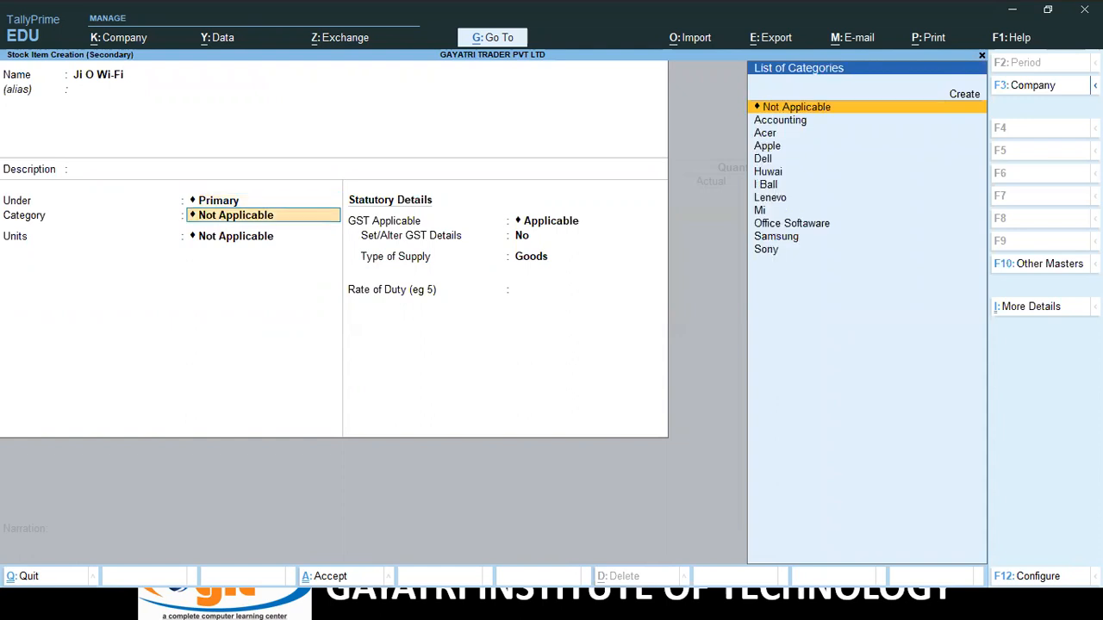
key("Down")
key("Return")
key("Return")
key("Return")
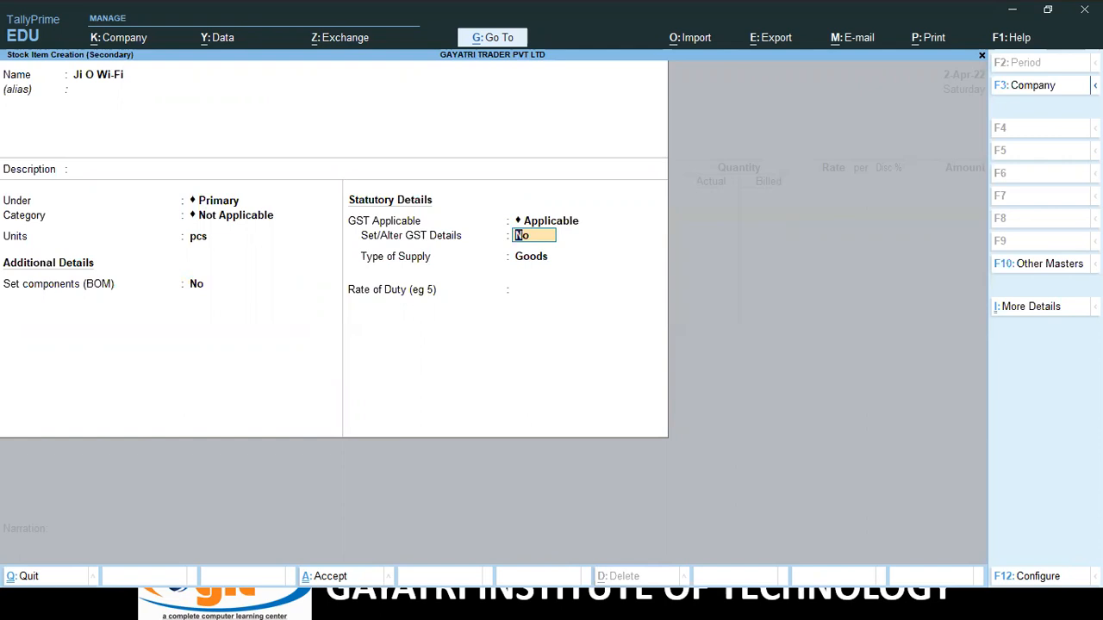
type("y")
key("Return")
Set GST to Taxable 18% with description Wi-Fi and HSN 8517, then save the item.
key("Return")
key("Return")
key("Return")
key("Down")
key("Down")
key("Down")
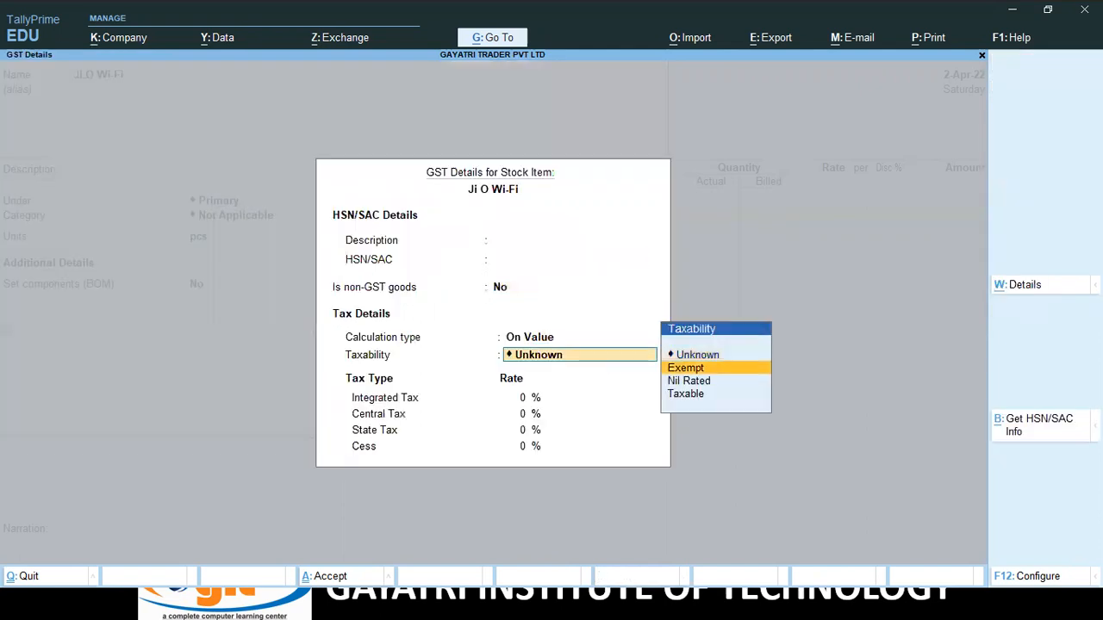
key("Return")
type("1")
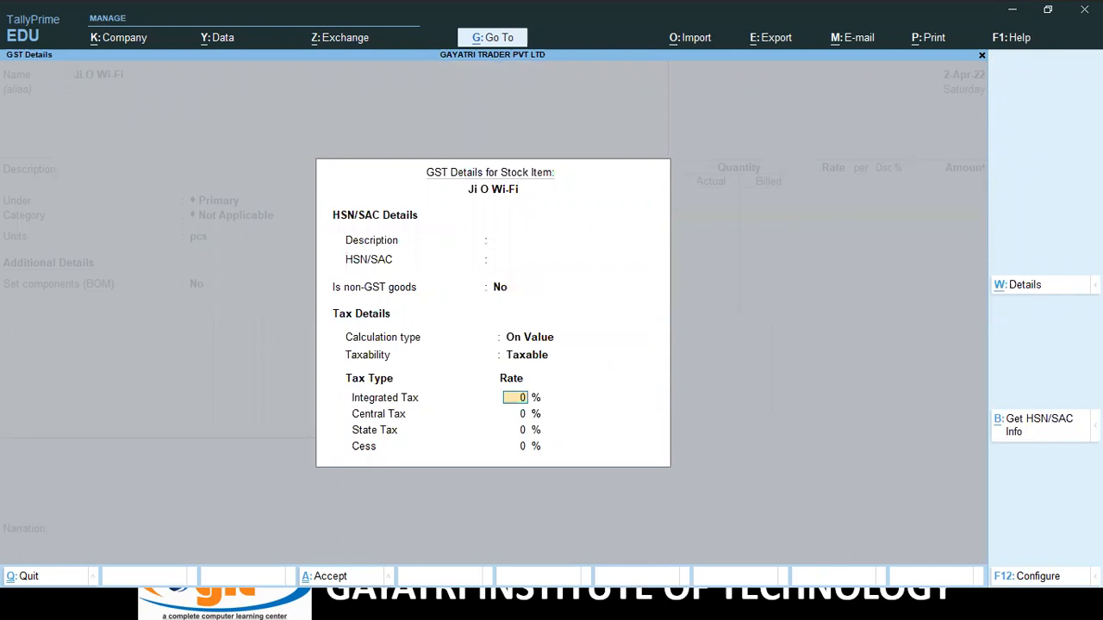
type("8")
key("Return")
key("Up")
key("BackSpace")
key("BackSpace")
key("BackSpace")
key("BackSpace")
key("BackSpace")
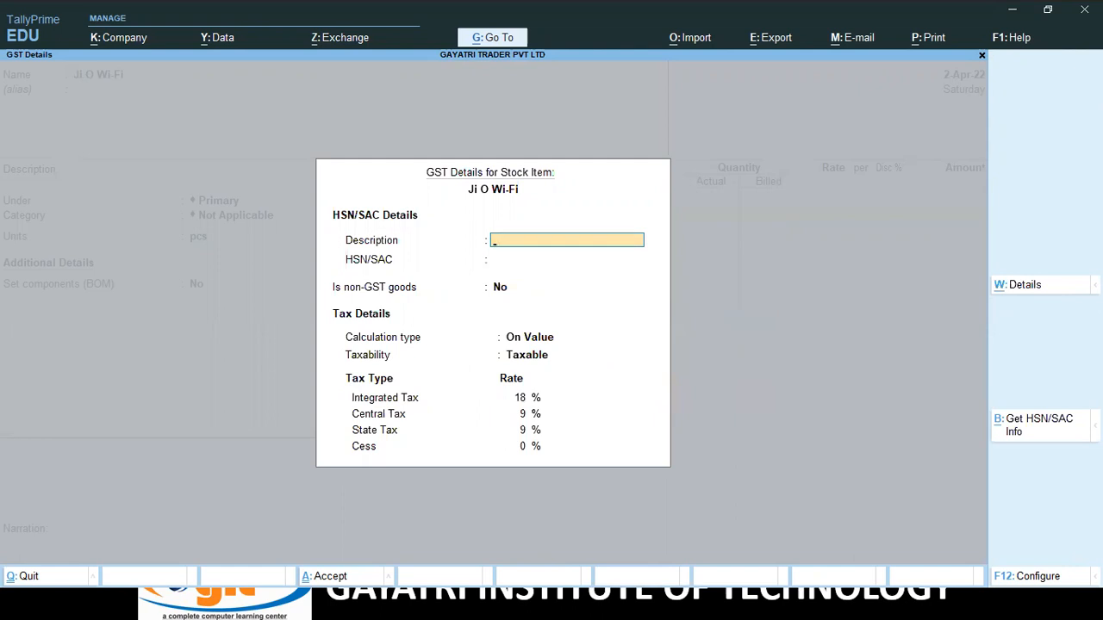
type("Wi-Fi")
key("Return")
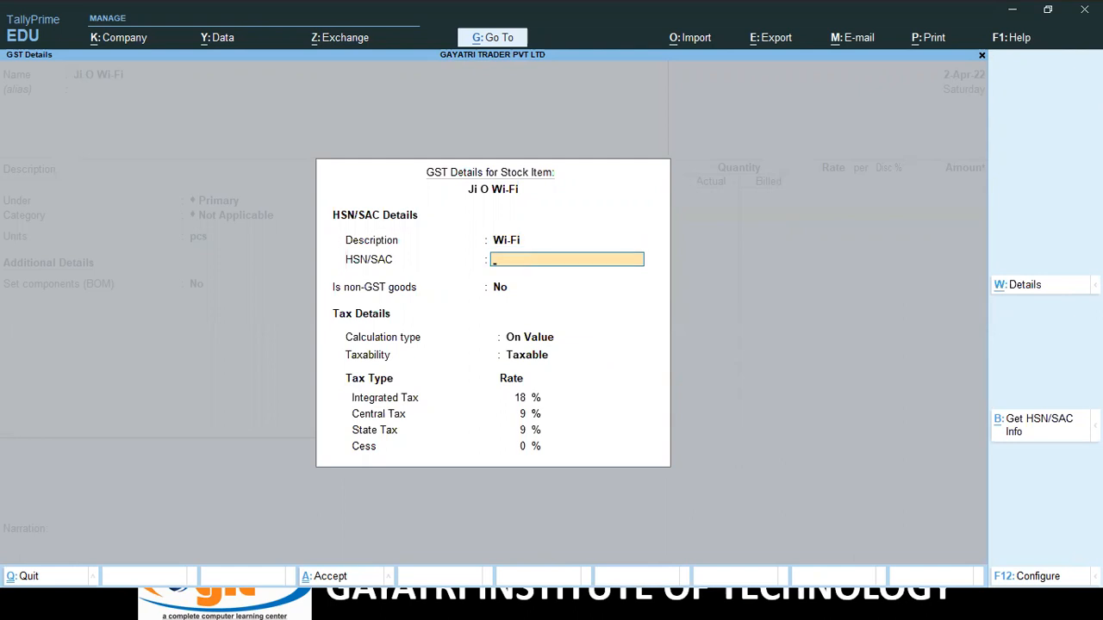
type("8517")
key("Return")
key("Return")
key("Return")
key("Return")
key("Return")
key("Return")
key("Return")
key("Return")
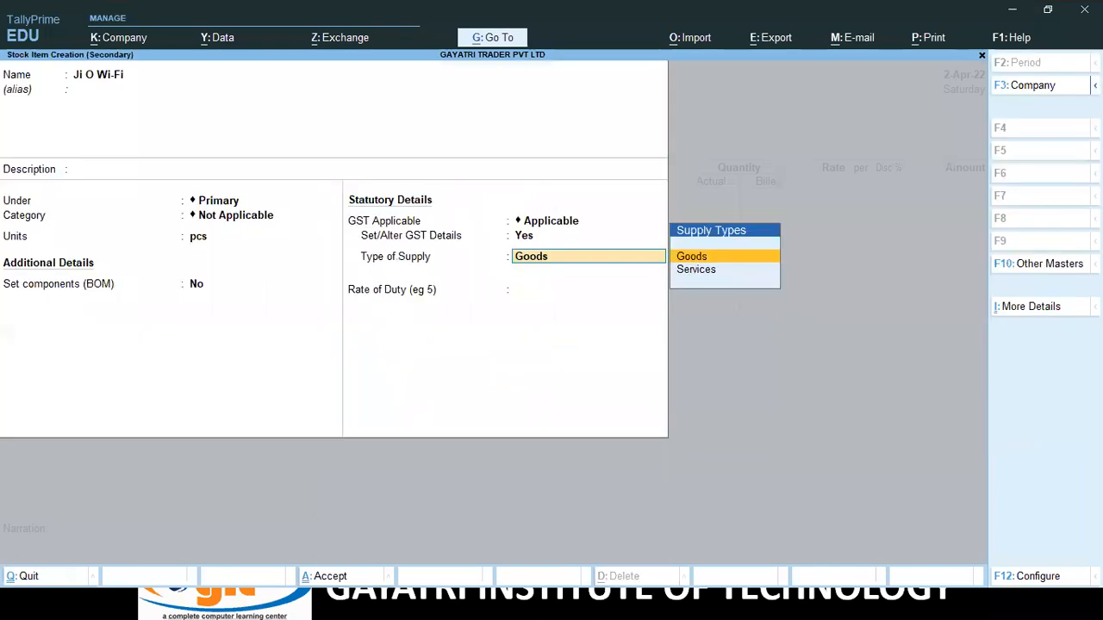
key("Return")
key("Return")
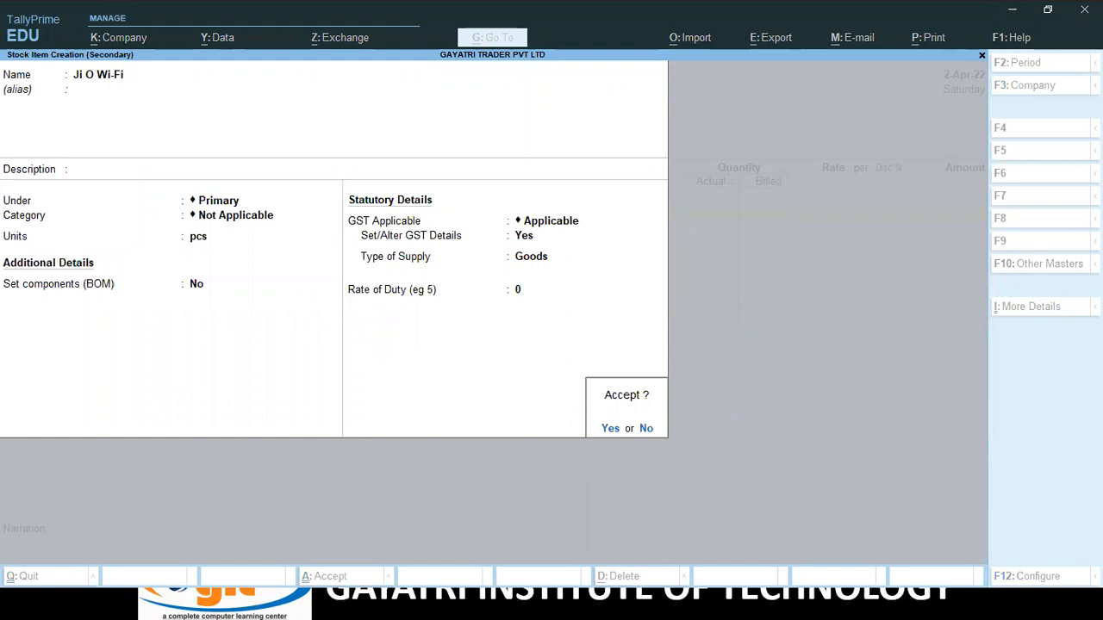
key("Return")
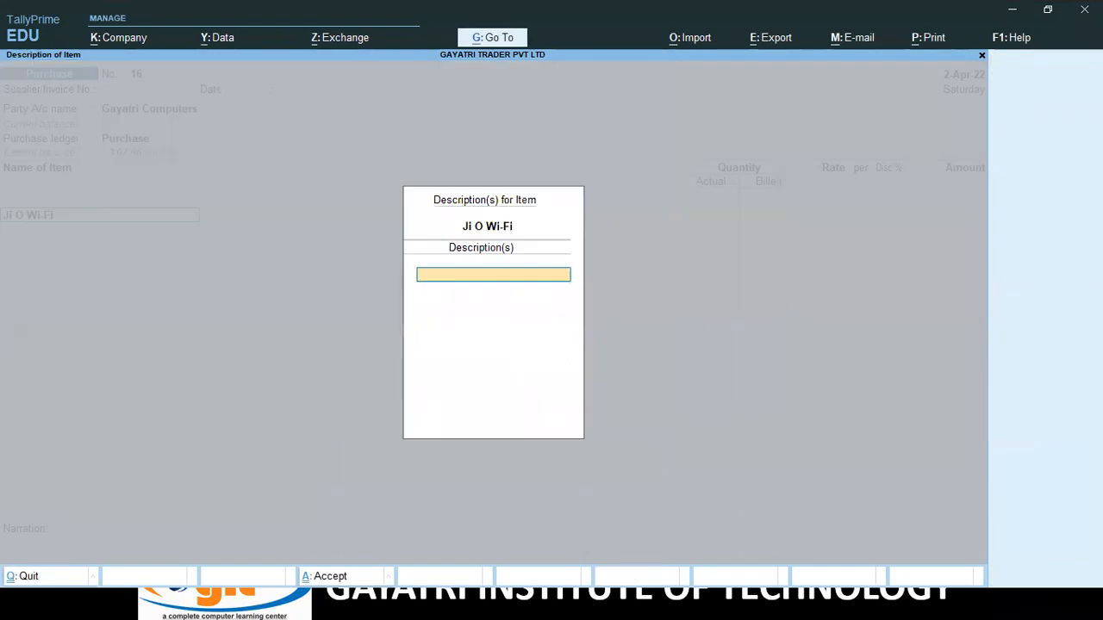
Allocate Ji O Wi-Fi to Shop: actual 11, billed 10 pcs at 950 per pcs.
key("Return")
key("Down")
key("Down")
key("Down")
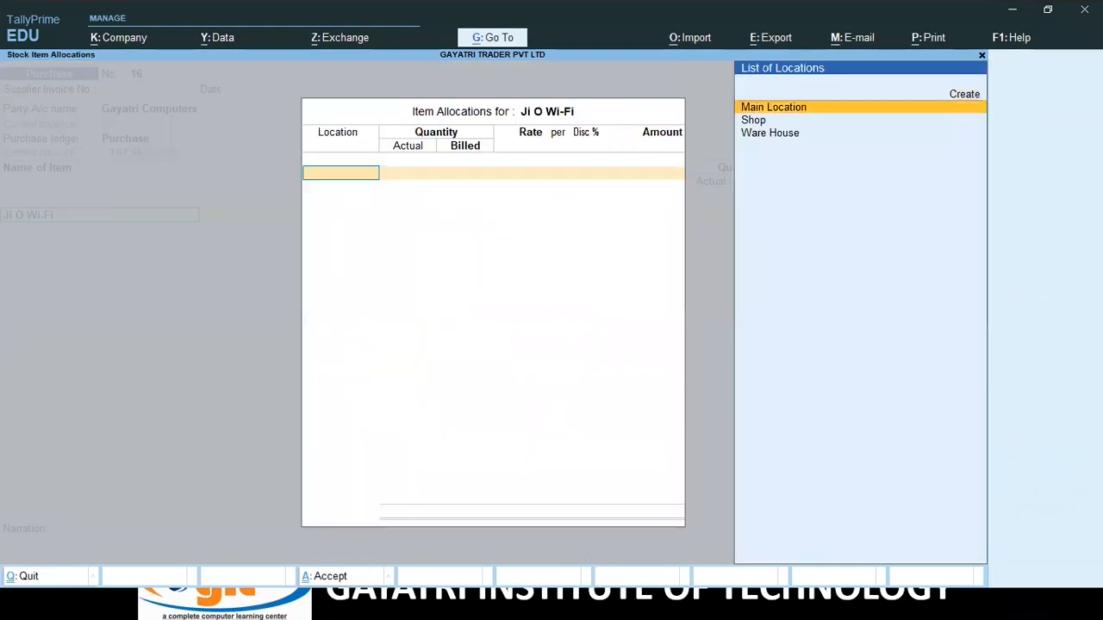
key("Up")
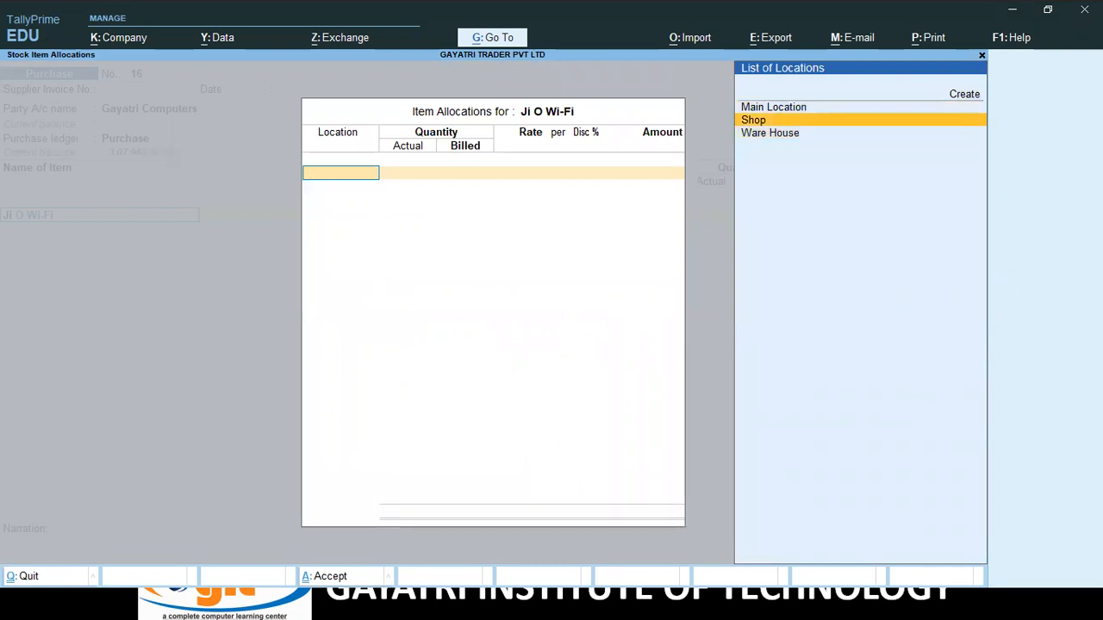
key("Return")
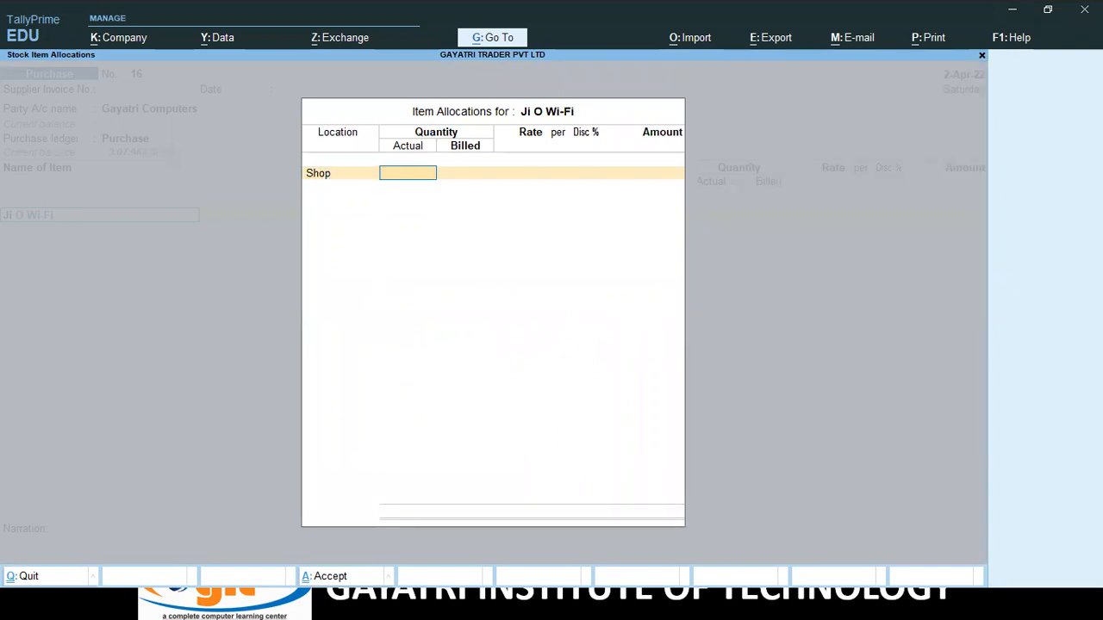
type("11")
key("Return")
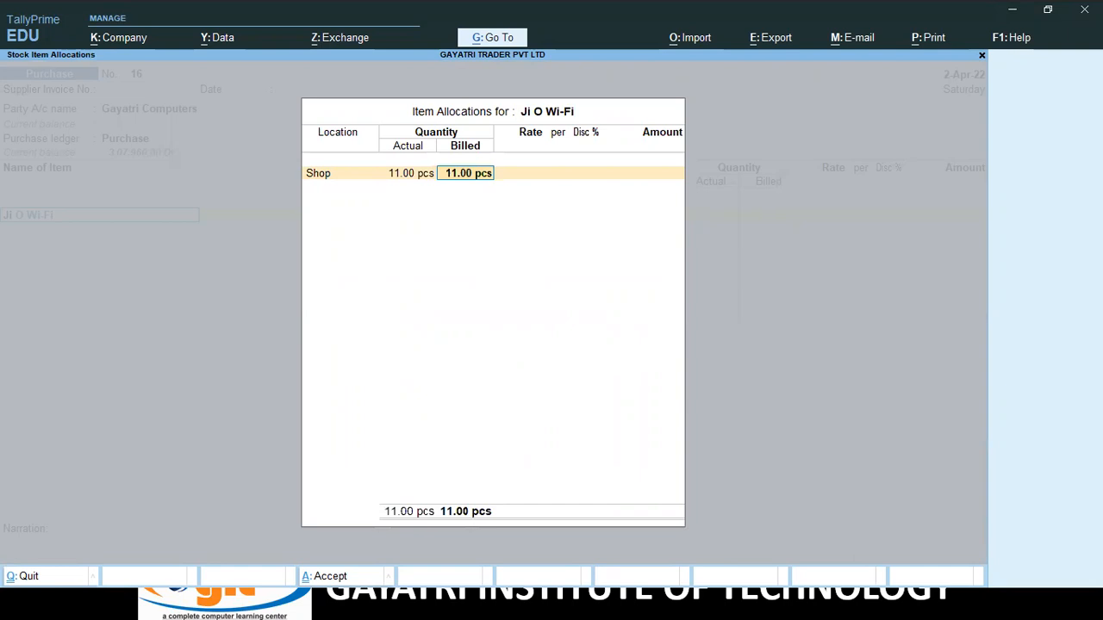
type("10")
key("Return")
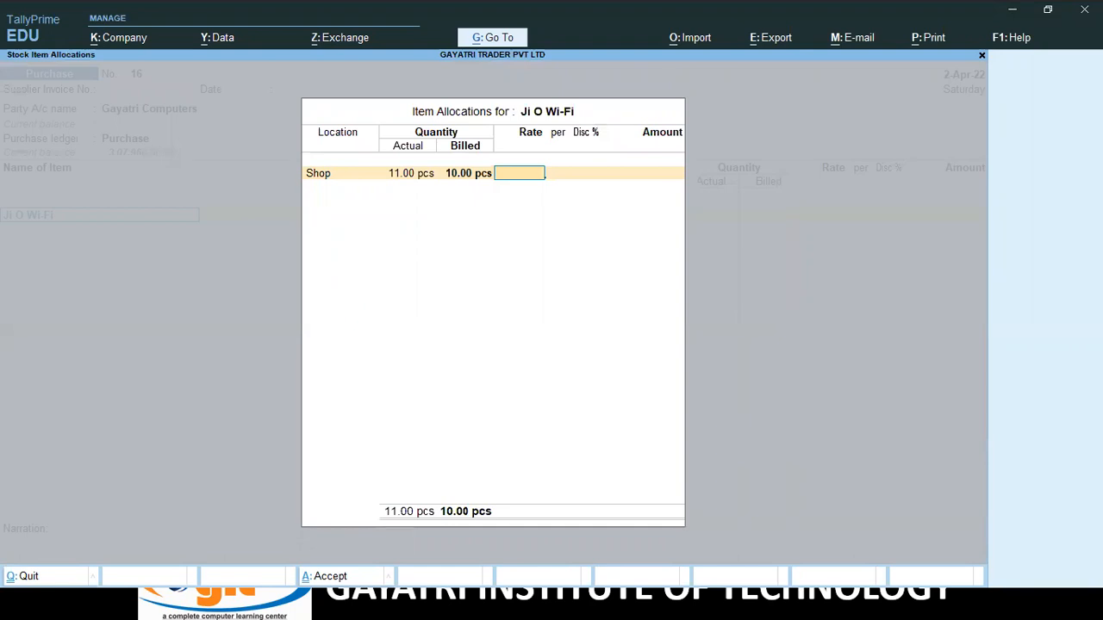
type("950")
key("Return")
key("Return")
key("Return")
Add a Central Tax ledger line of 855 to the voucher.
key("Return")
key("Return")
key("Return")
key("Return")
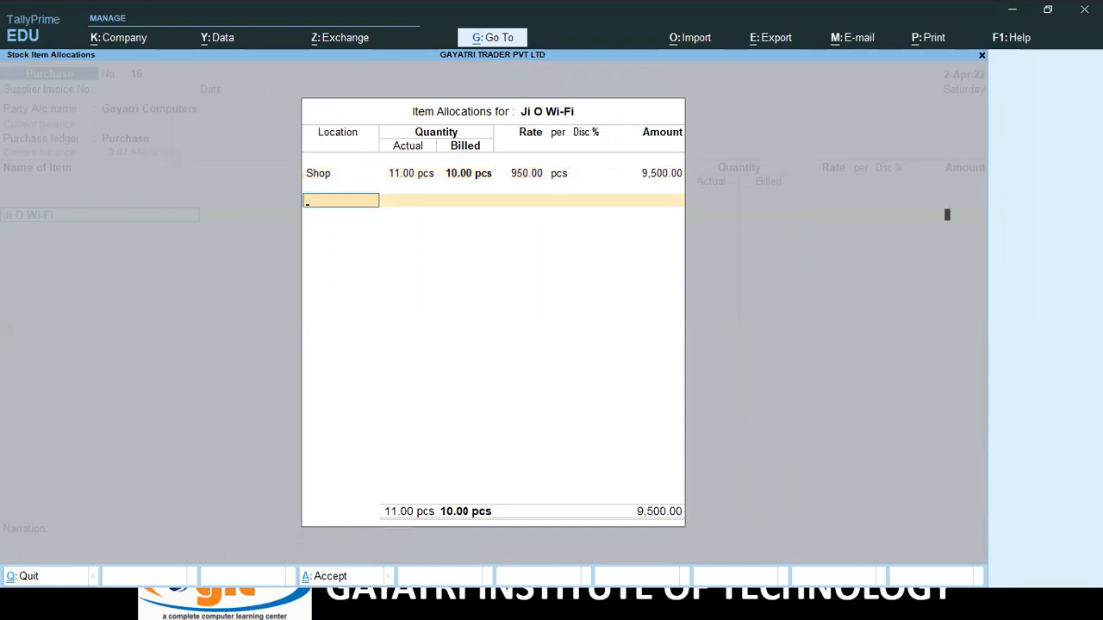
key("Return")
key("Down")
key("Down")
key("Down")
key("Return")
key("Return")
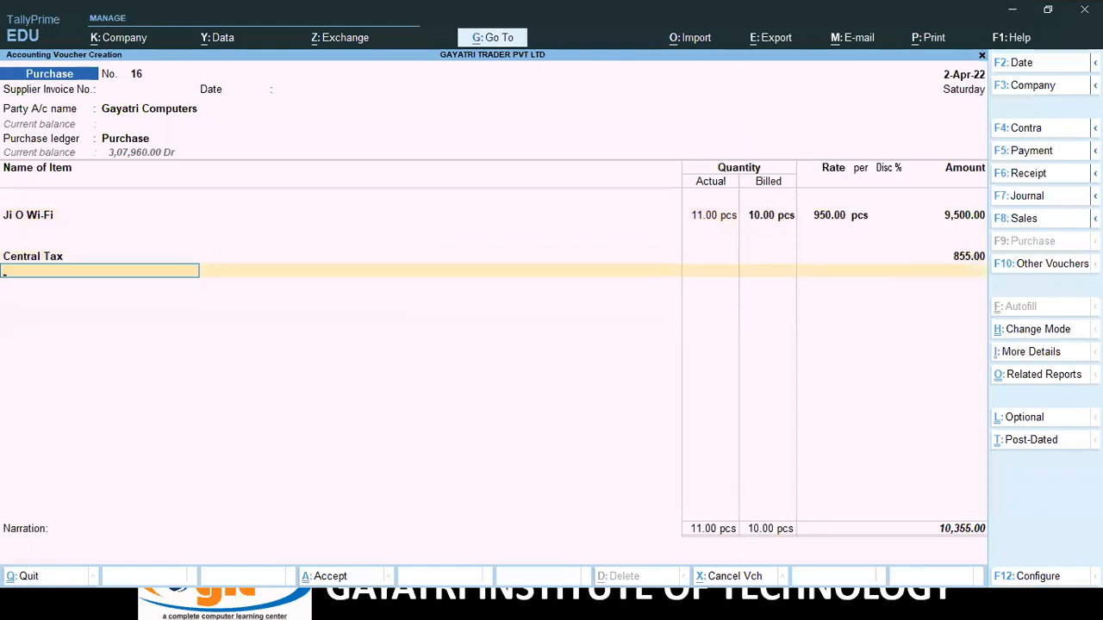
Add Sgst of 855 and save purchase 16 as new bill reference 16 for 11,210.
type("S")
key("Down")
key("Up")
key("Return")
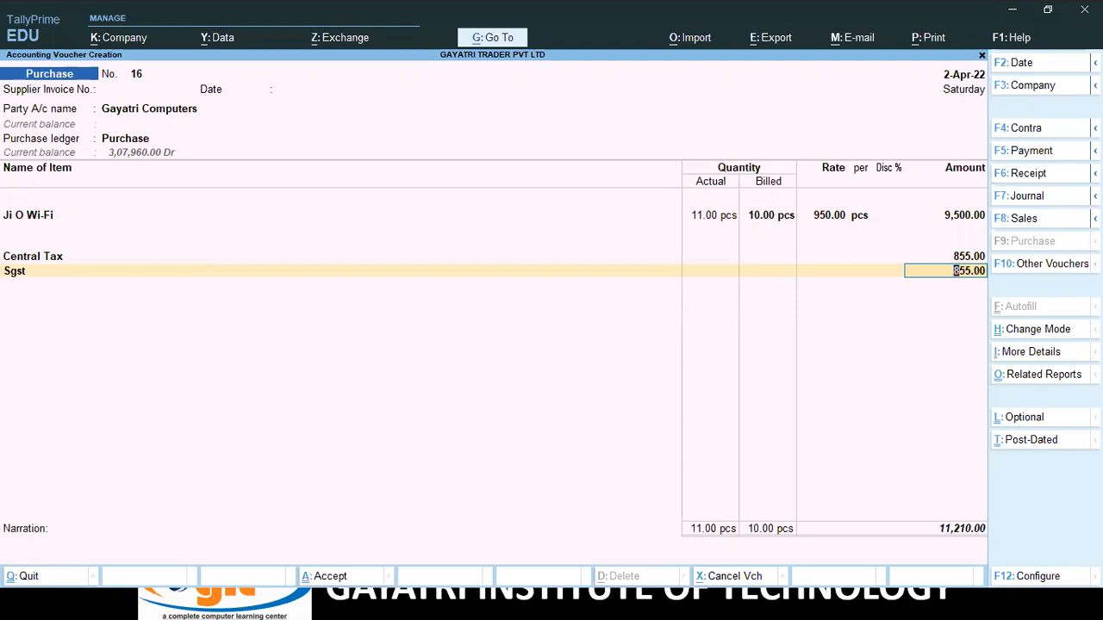
key("Return")
key("Return")
key("Return")
key("Return")
key("Return")
key("Return")
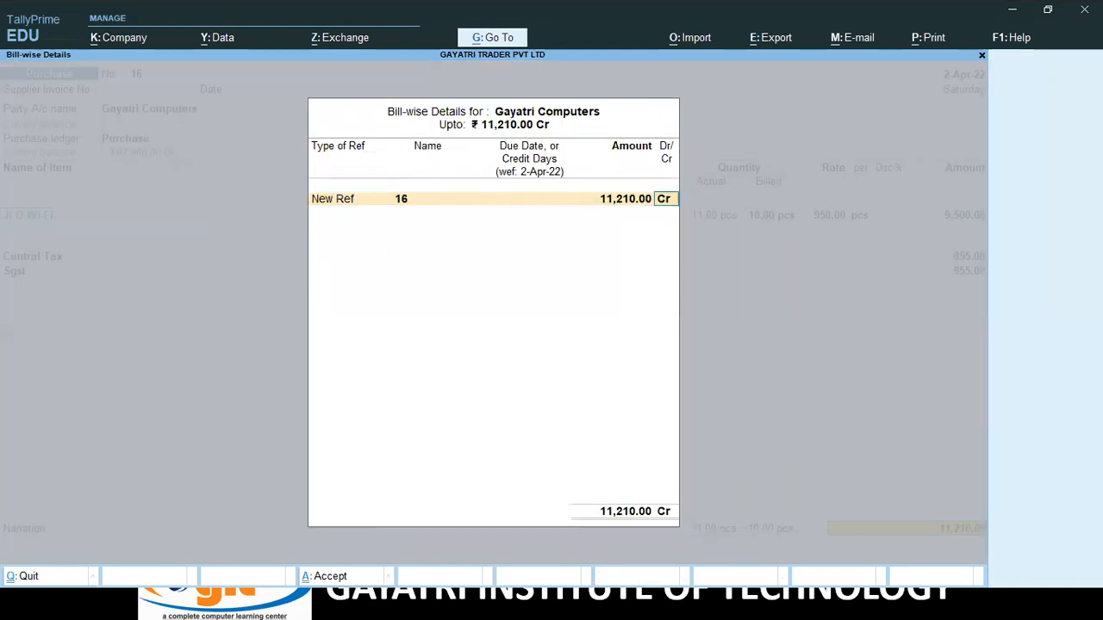
key("Return")
key("Return")
key("Return")
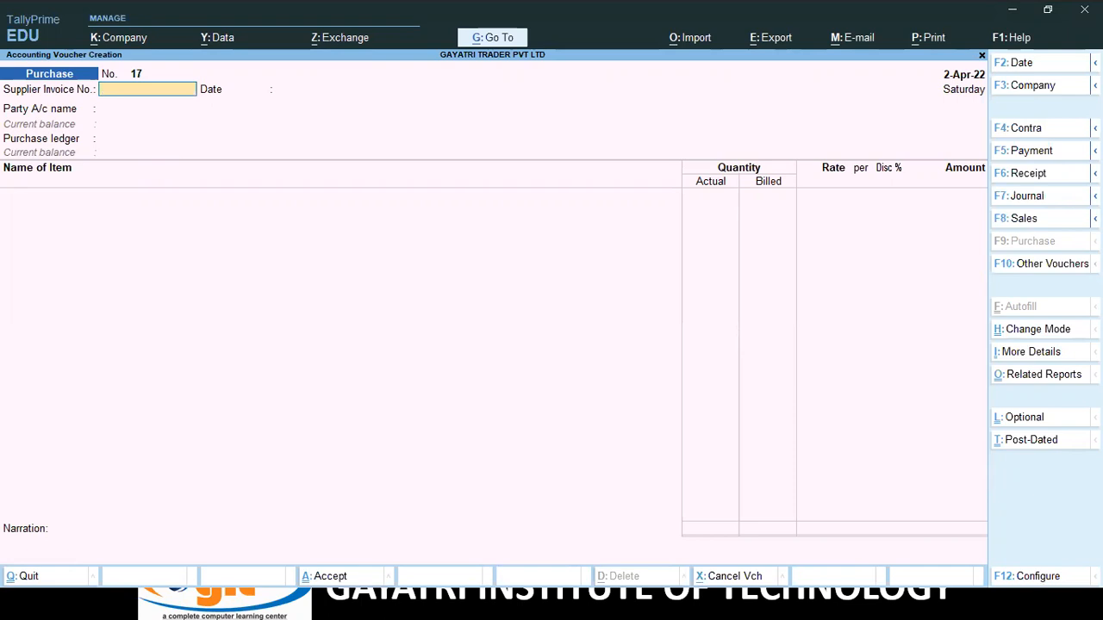
Leave the voucher and go to the Outstandings reports under Statements of Accounts.
key("Escape")
key("Down")
key("Down")
key("Down")
key("Down")
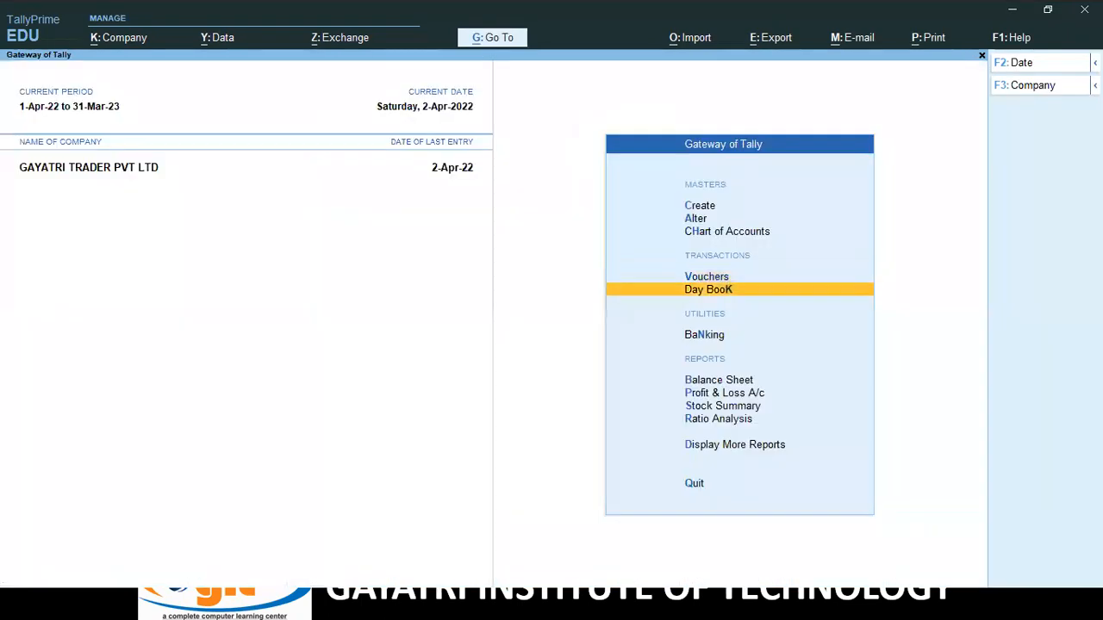
key("Down")
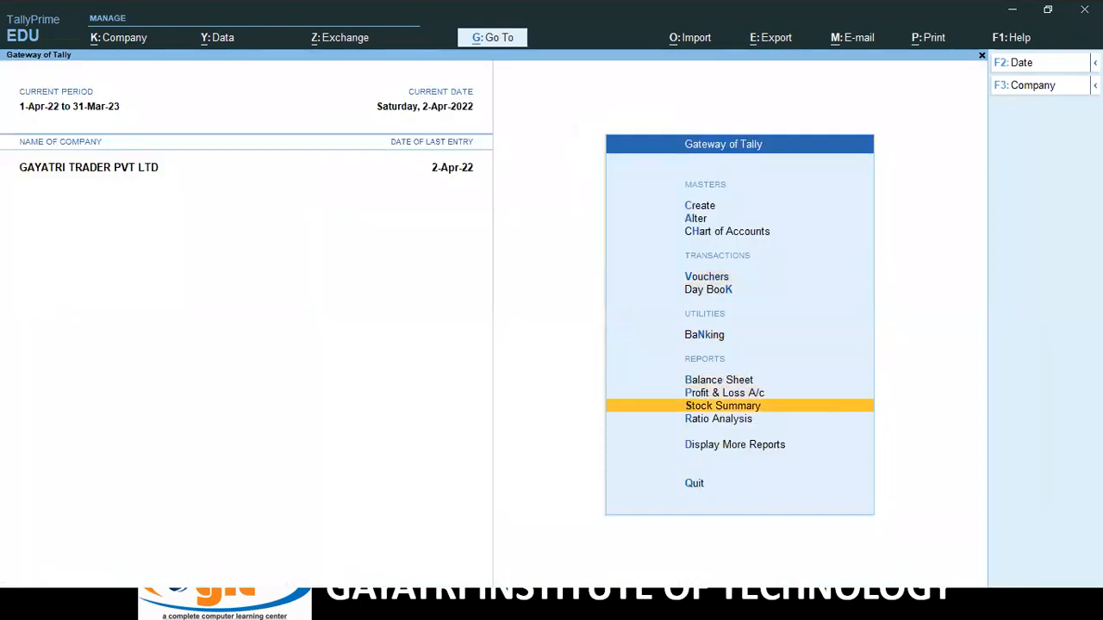
key("Down")
key("Down")
key("Return")
key("Down")
key("Down")
key("Down")
key("Down")
key("Down")
key("Down")
key("Down")
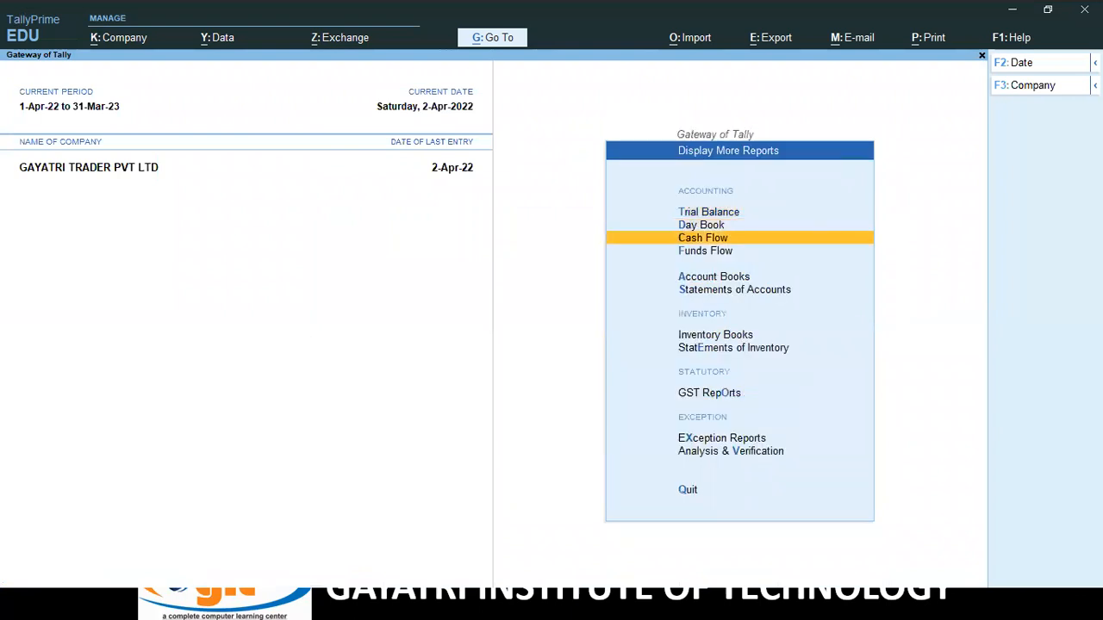
key("Up")
key("Up")
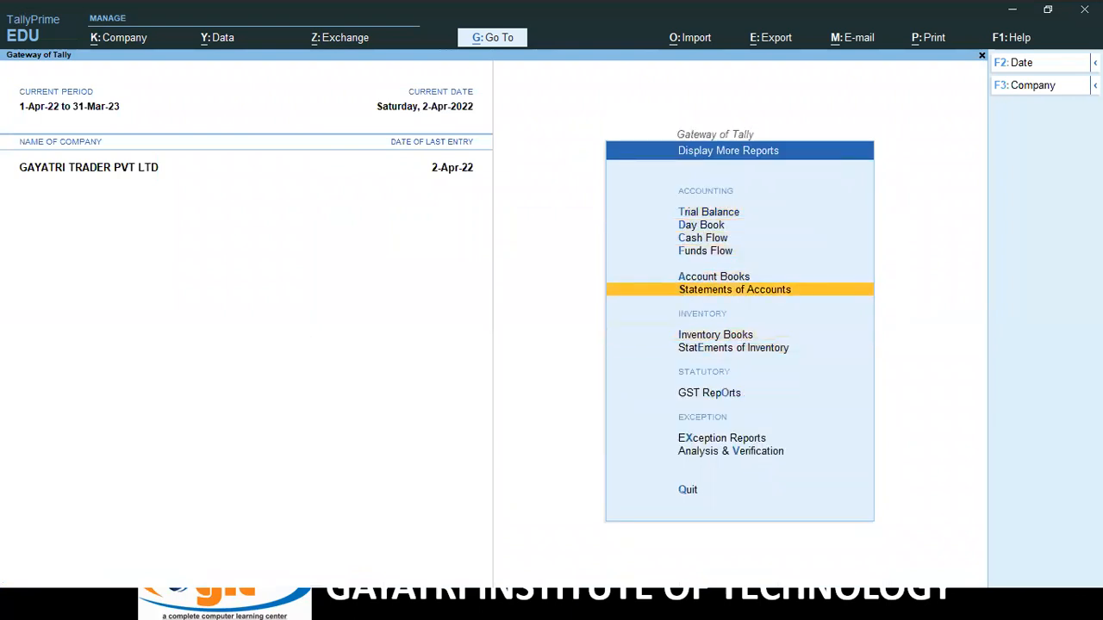
key("Return")
key("Return")
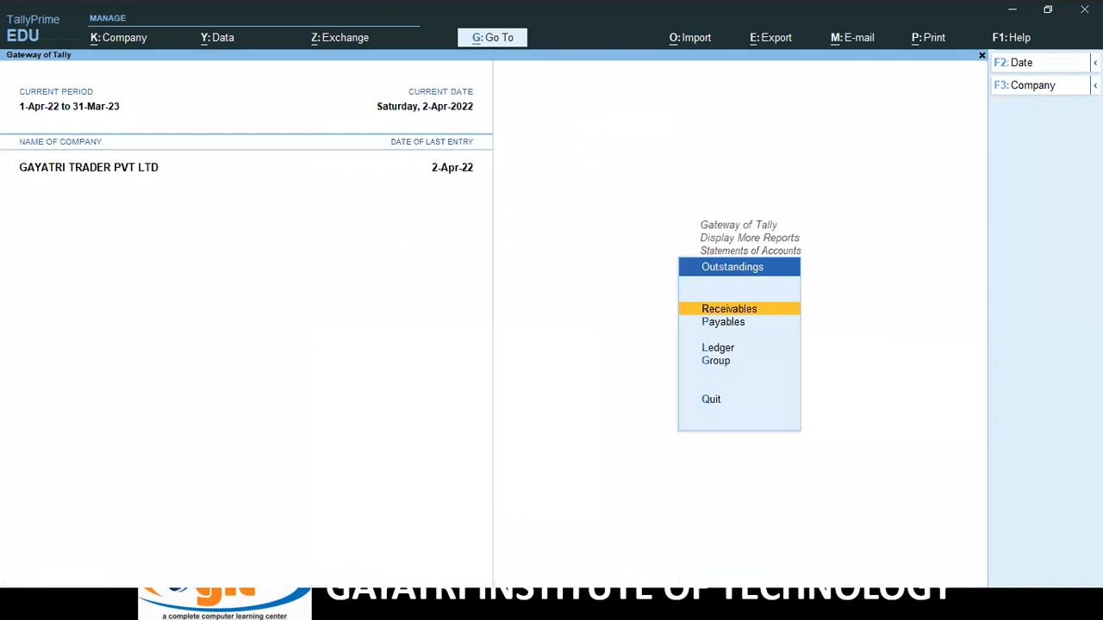
key("Down")
Open Gayatri Computers' ledger outstandings, expand bill 16 at 11,210.00 Cr, and close it.
key("Return")
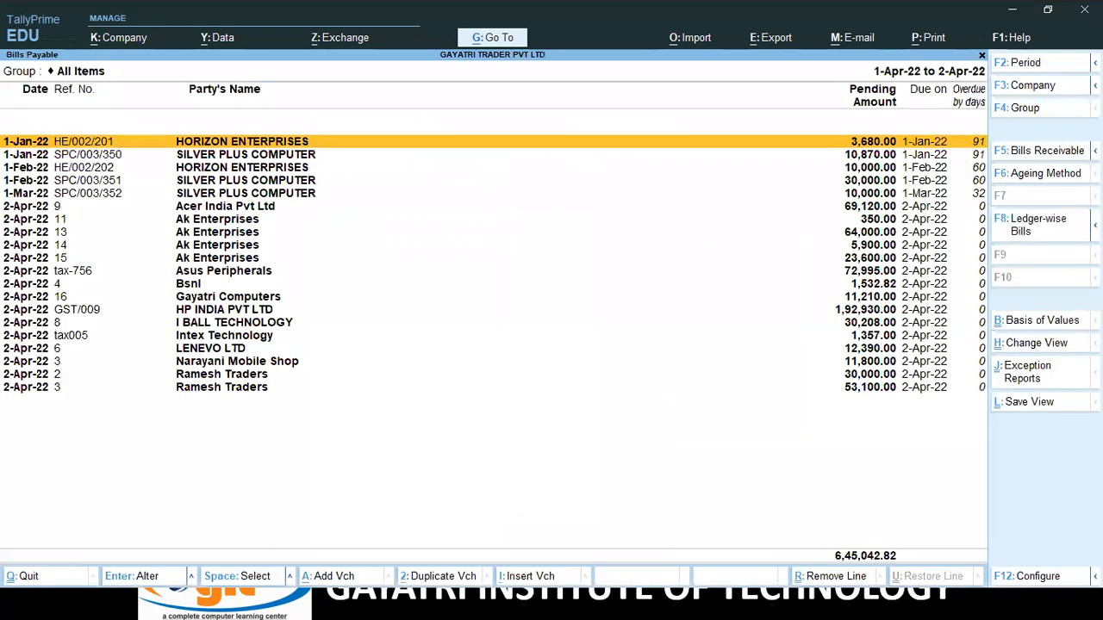
key("Escape")
key("Down")
key("Return")
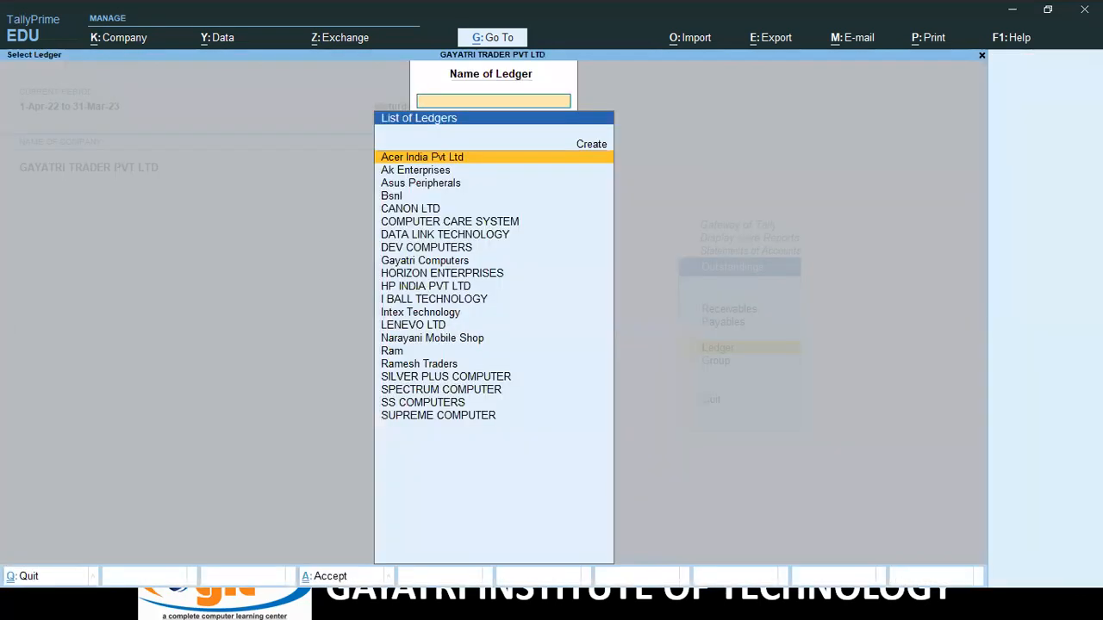
type("ga")
key("Return")
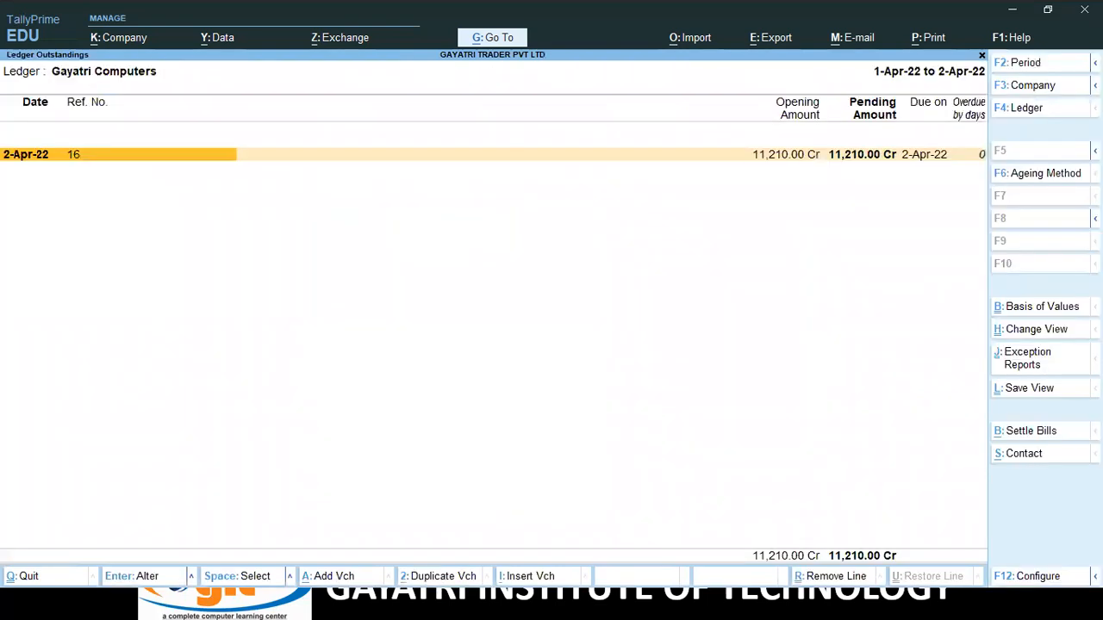
key("alt+F5")
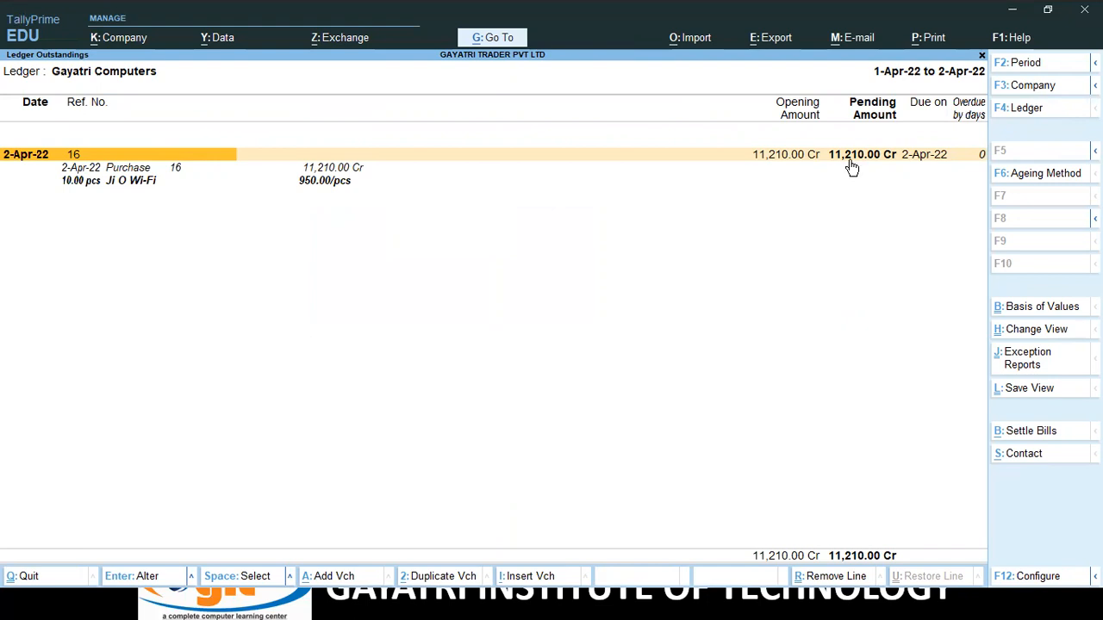
key("Escape")
key("Escape")
key("Escape")
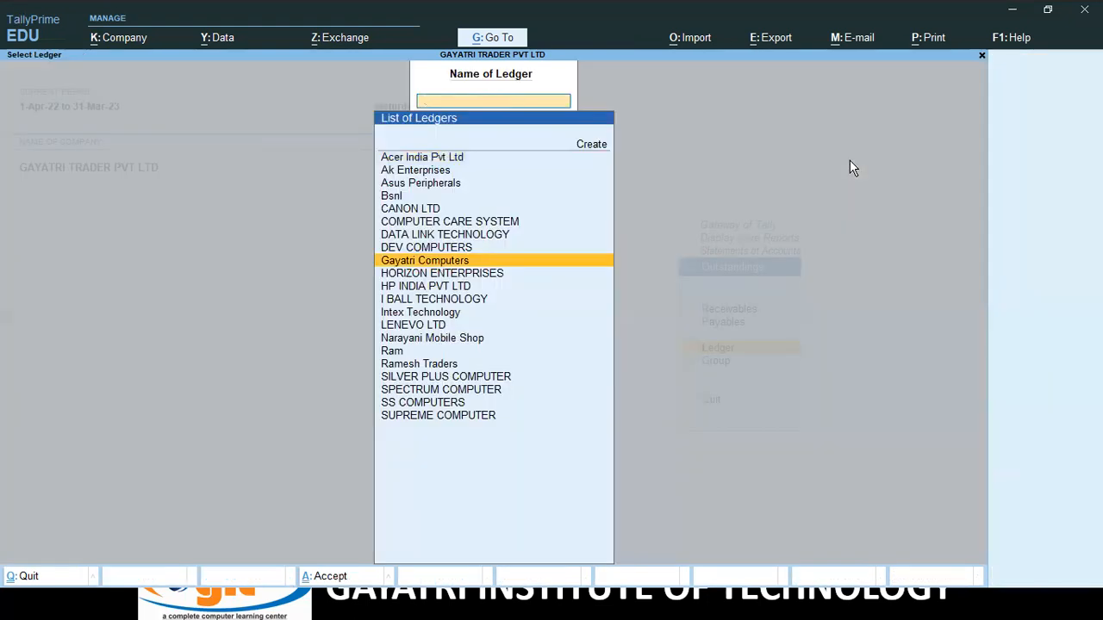
Navigate through Display More Reports to the ledger-wise Outstandings picker.
key("Escape")
key("Escape")
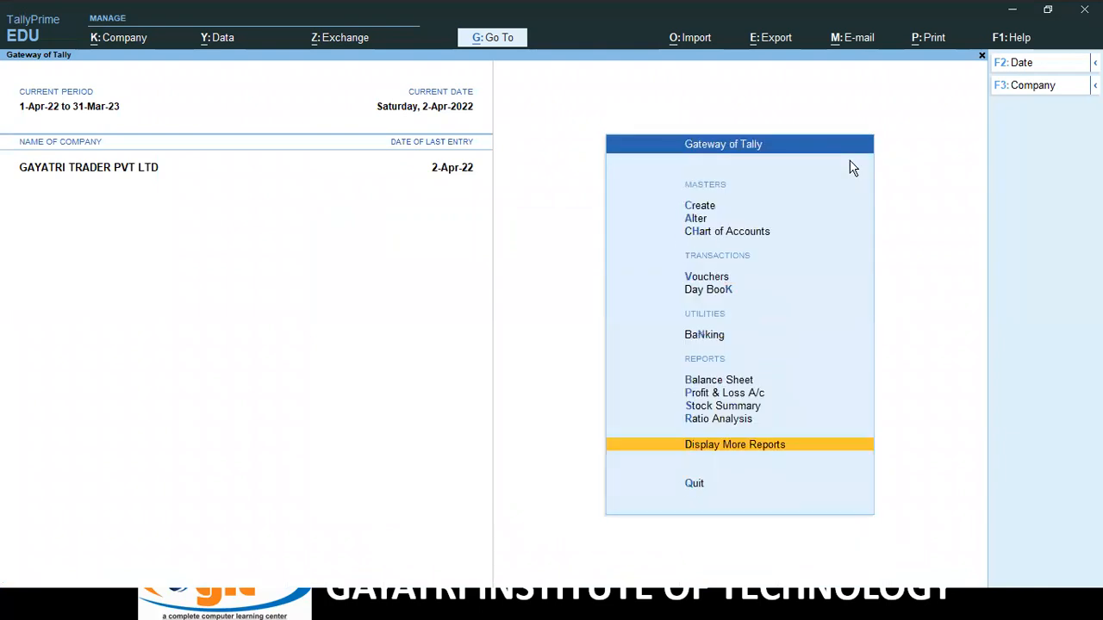
key("Up")
key("Down")
key("Return")
key("Down")
key("Down")
key("Down")
key("Down")
key("Down")
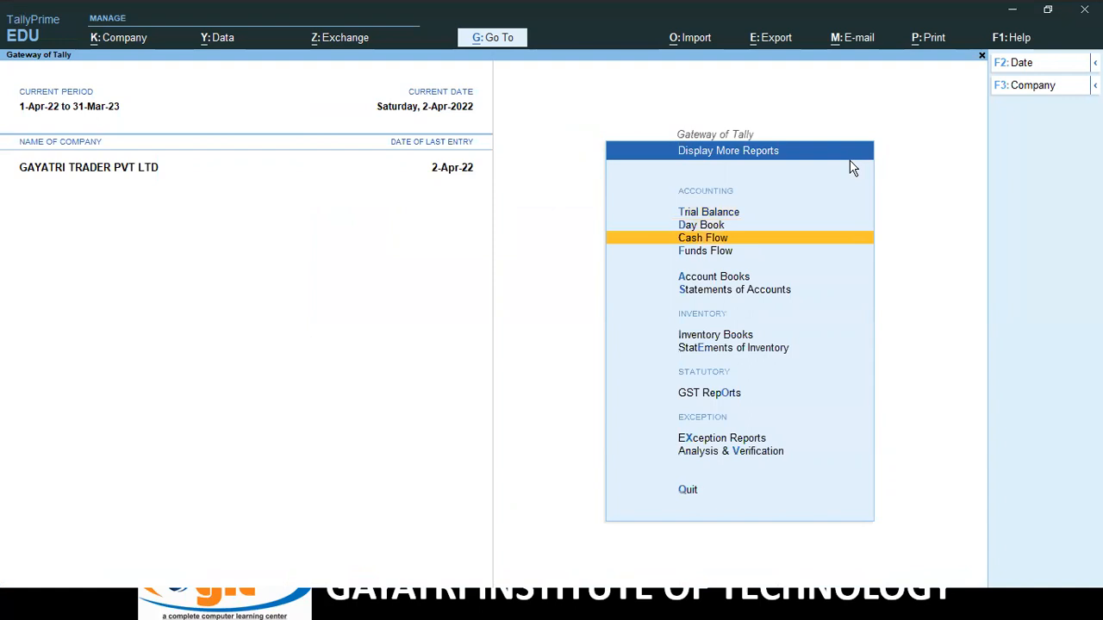
key("Return")
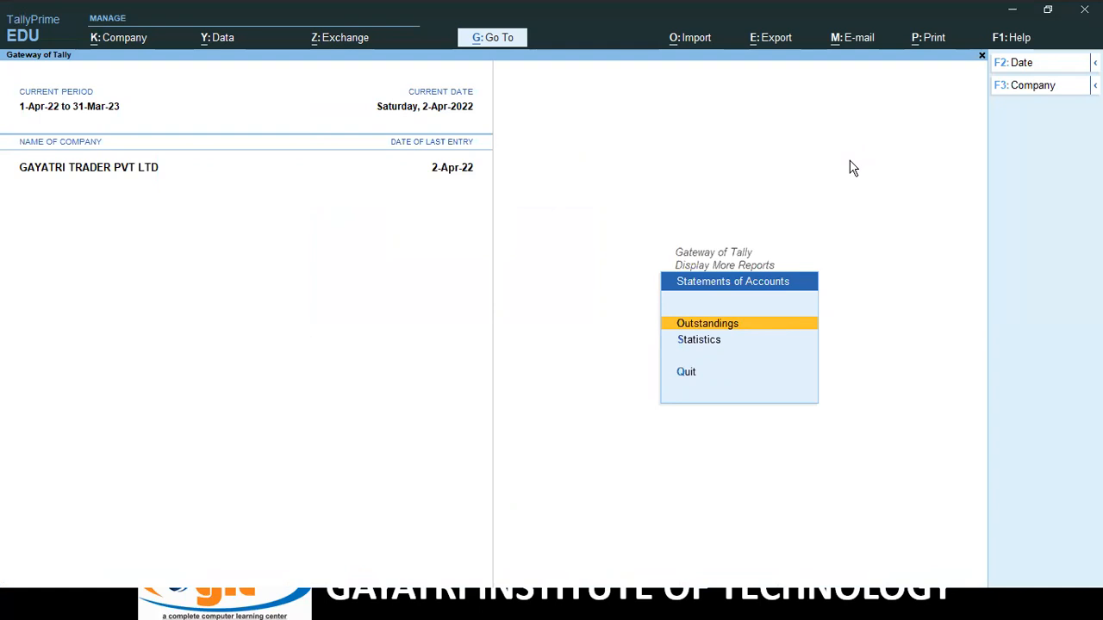
key("Return")
key("Down")
key("Down")
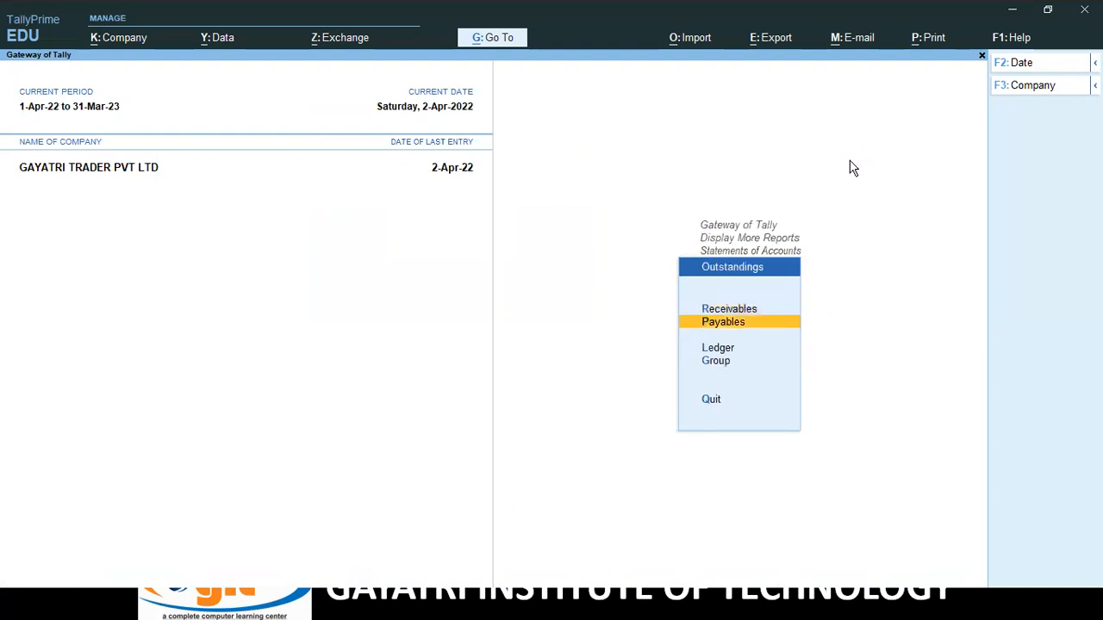
key("Return")
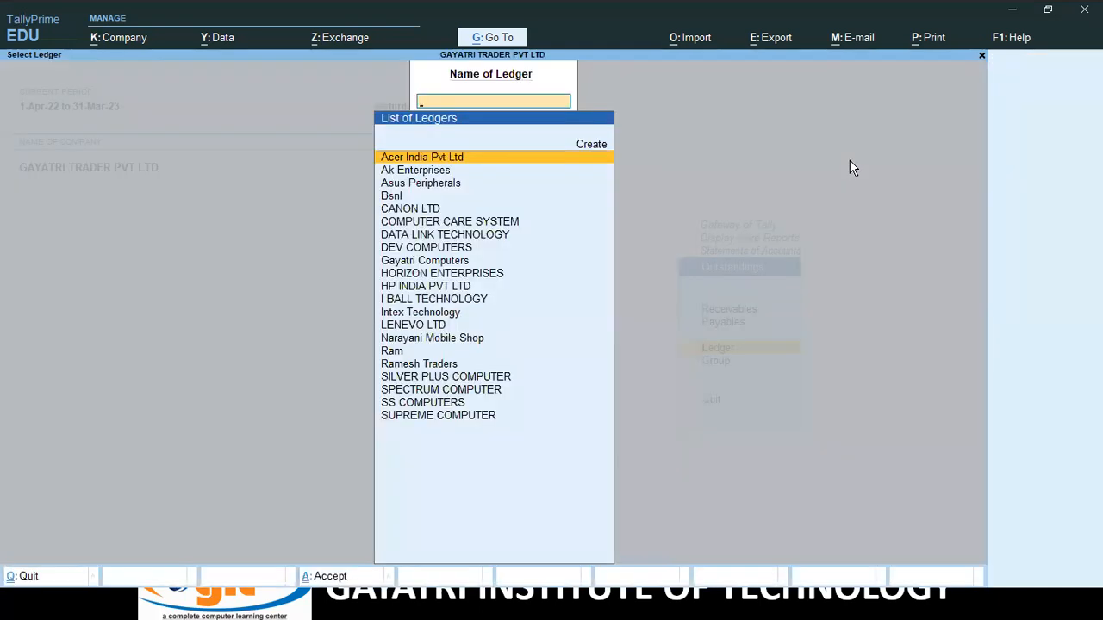
Inspect Gayatri Computers' bill 16 for 10 pcs Ji O Wi-Fi at 950, then back out.
type("G")
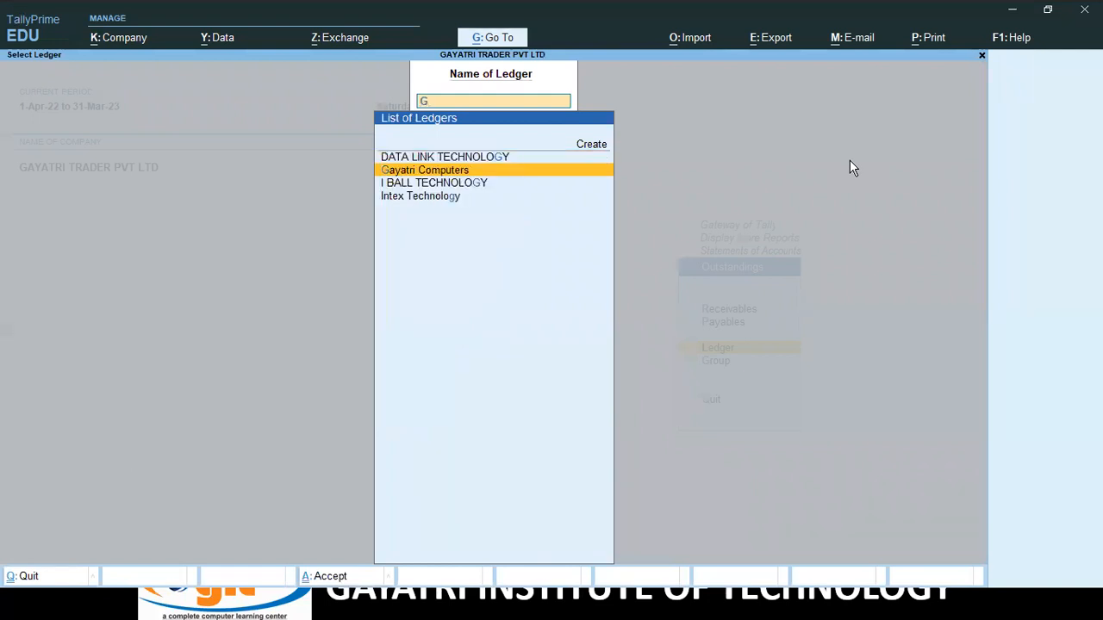
key("Return")
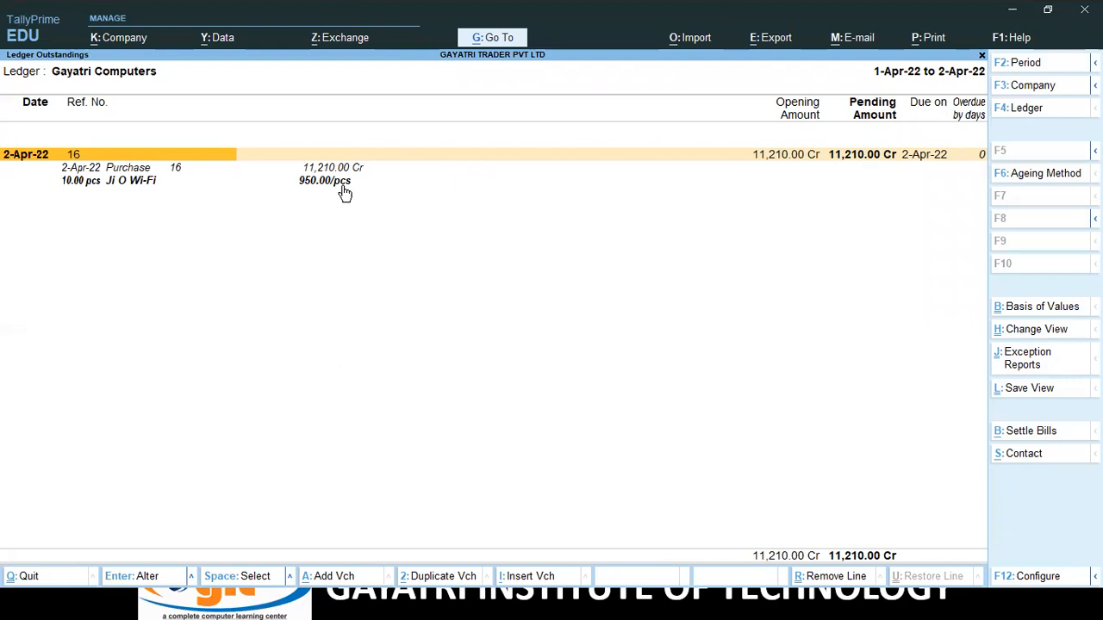
left_click(91, 182)
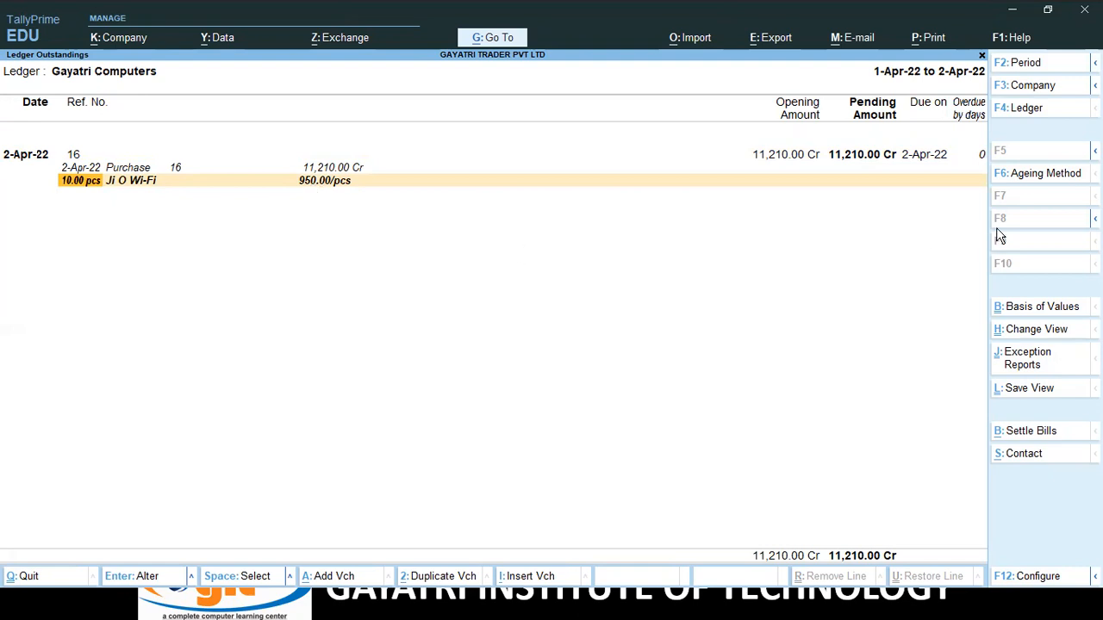
key("Escape")
key("Escape")
key("Escape")
key("Down")
key("Escape")
key("Down")
Check Stock Summary shows Ji O Wi-Fi at 11.00 pcs, rate 863.64, worth 9,500.00.
key("Down")
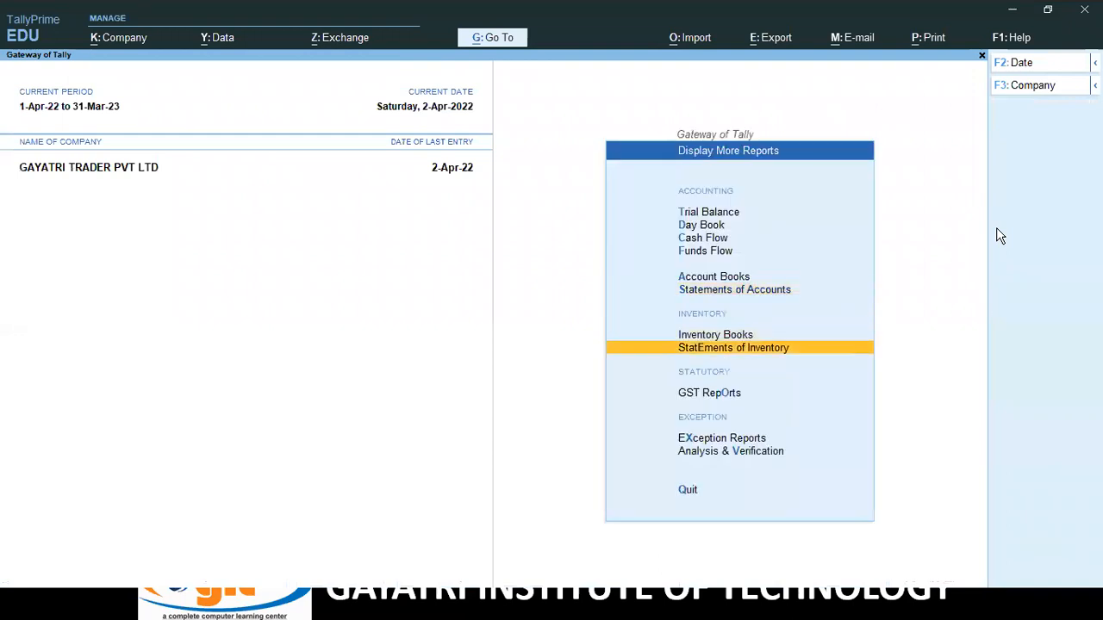
key("Escape")
key("Up")
key("Up")
key("Up")
key("Down")
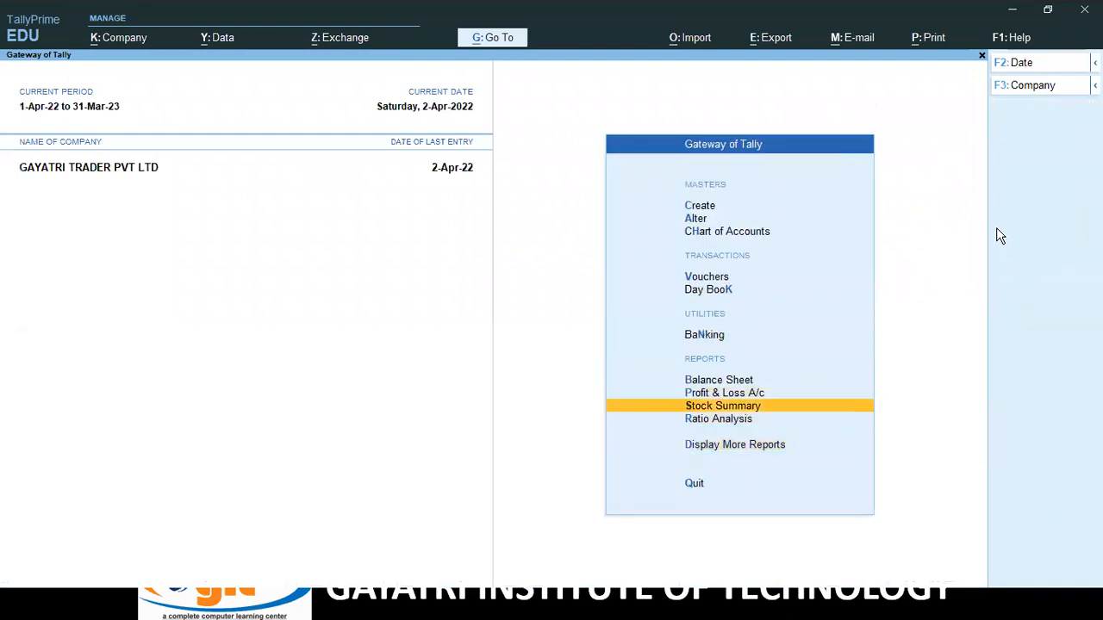
key("Return")
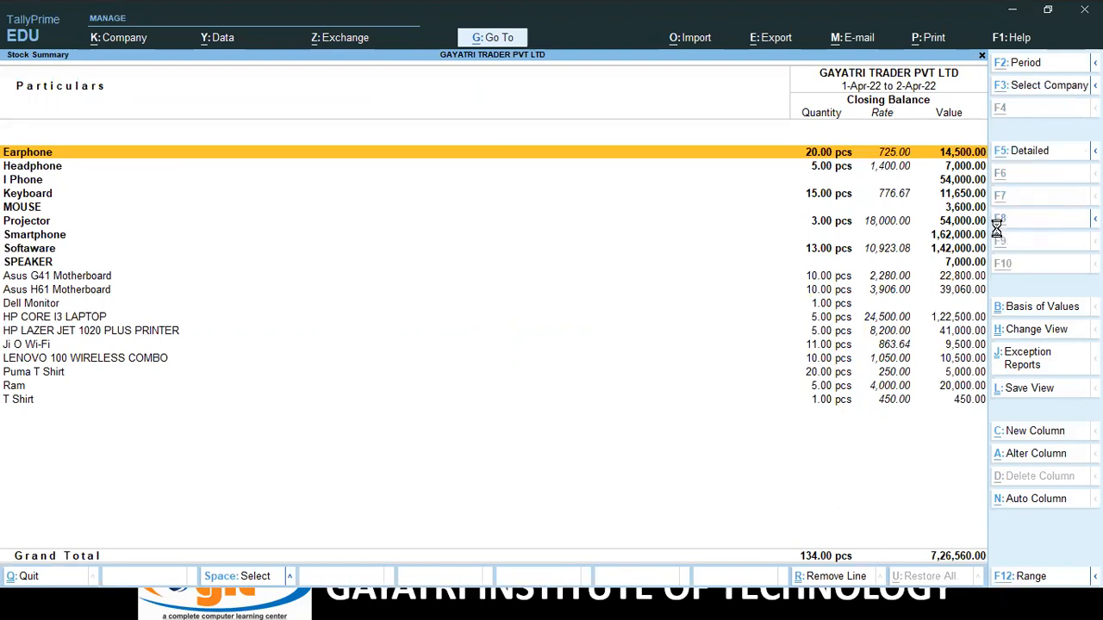
key("alt+F5")
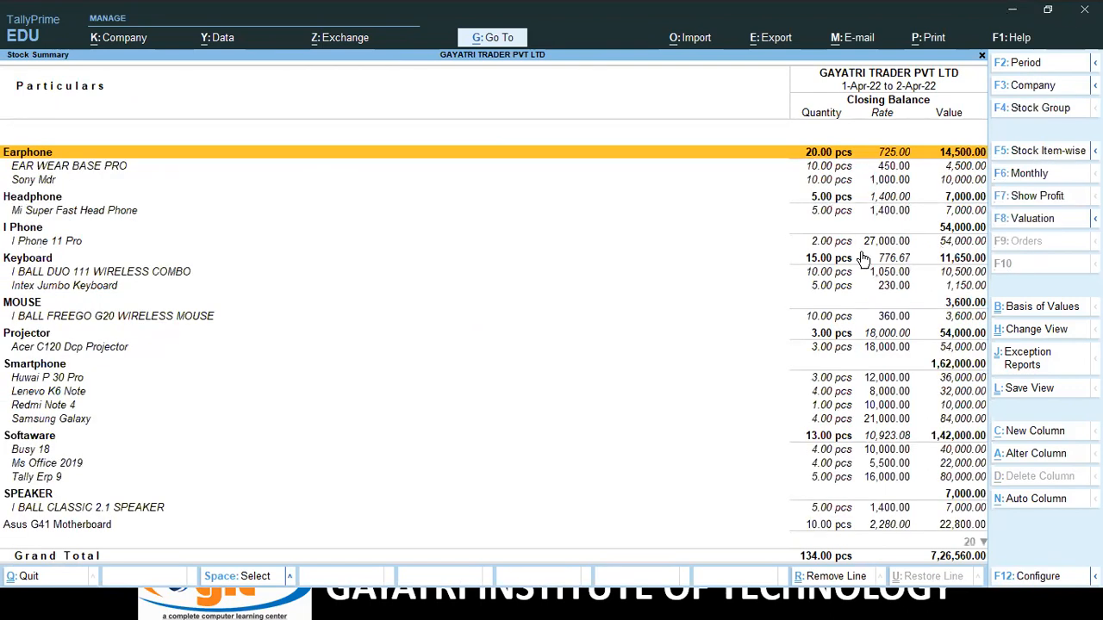
key("alt")
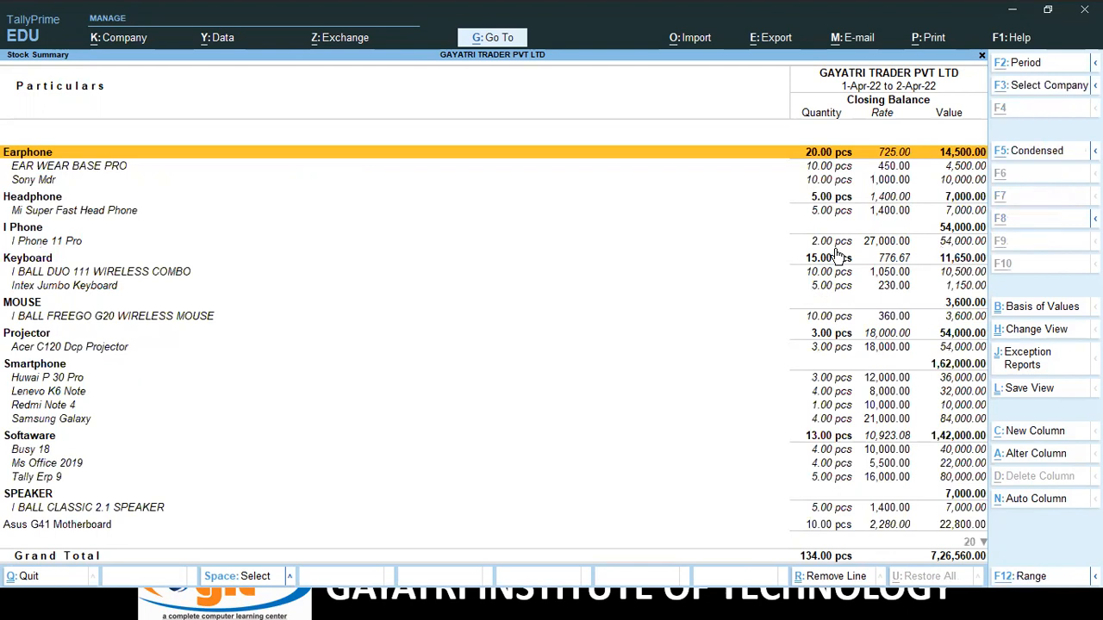
key("alt+F5")
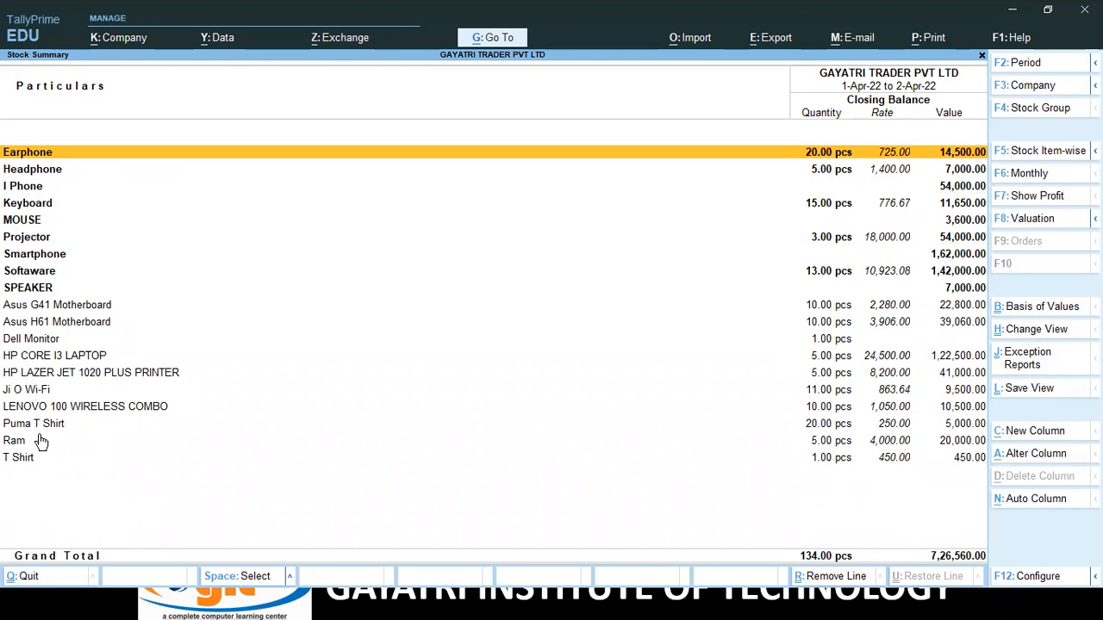
left_click(35, 392)
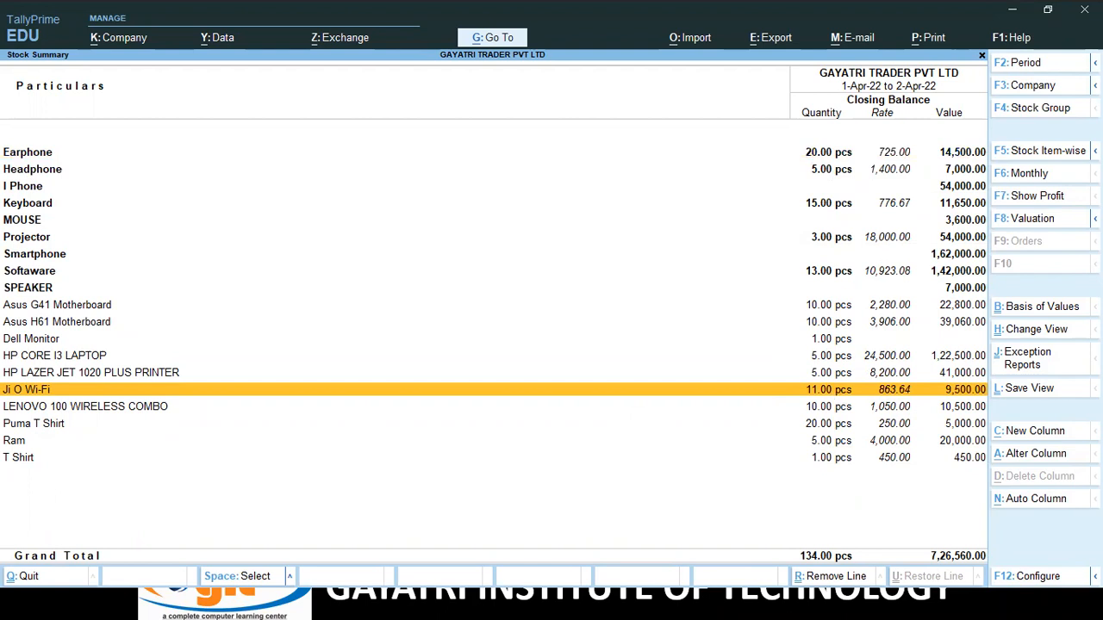
key("Escape")
key("Escape")
key("Escape")
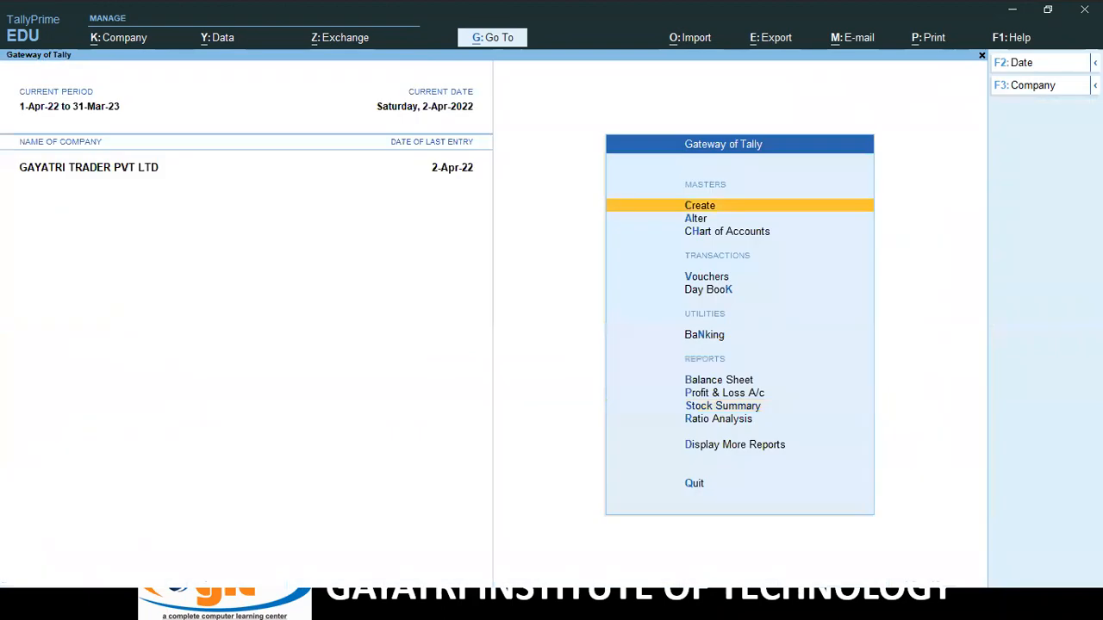
Navigate through Statements of Accounts to the ledger-wise Outstandings list.
key("Down")
key("Down")
key("Down")
key("Down")
key("Down")
key("Down")
key("Down")
key("Down")
key("Down")
key("Down")
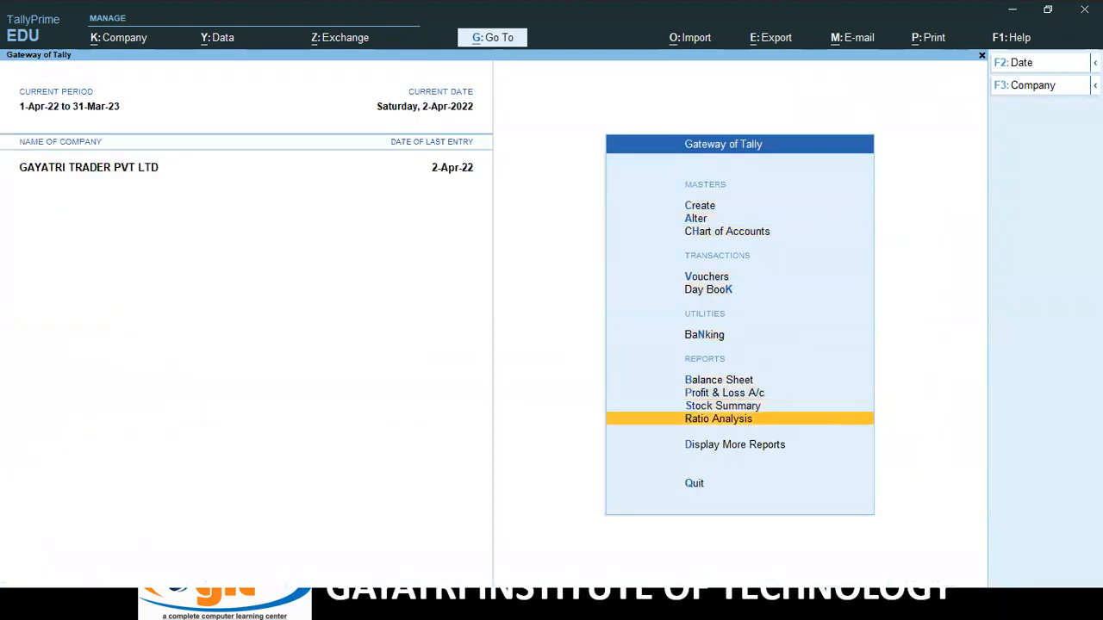
key("Return")
key("Down")
key("Down")
key("Down")
key("Down")
key("Down")
key("Down")
key("Down")
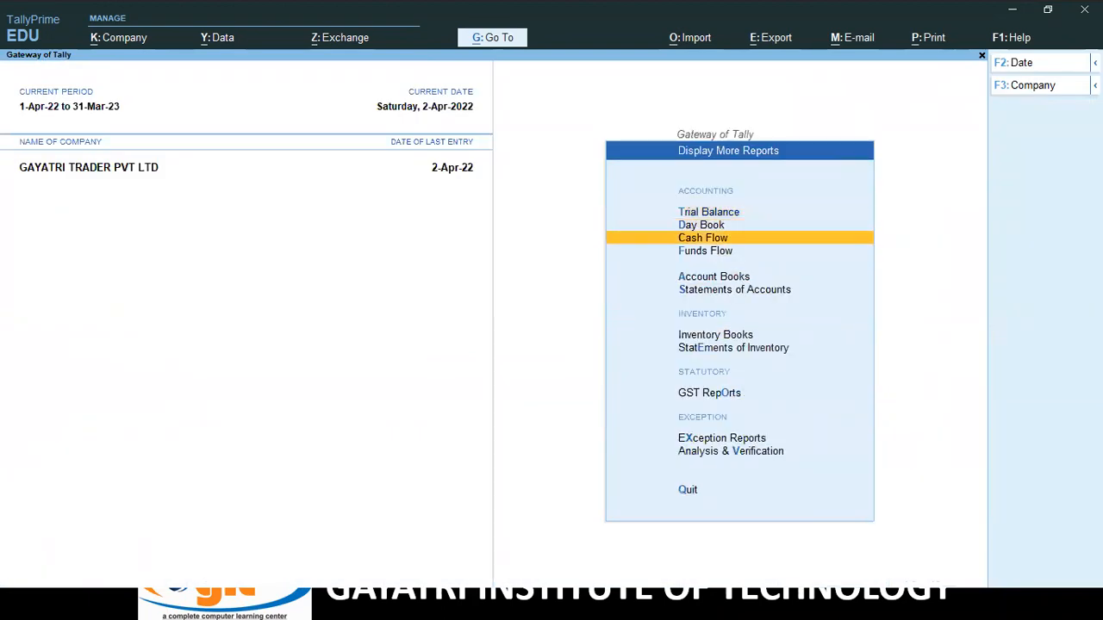
key("Up")
key("Up")
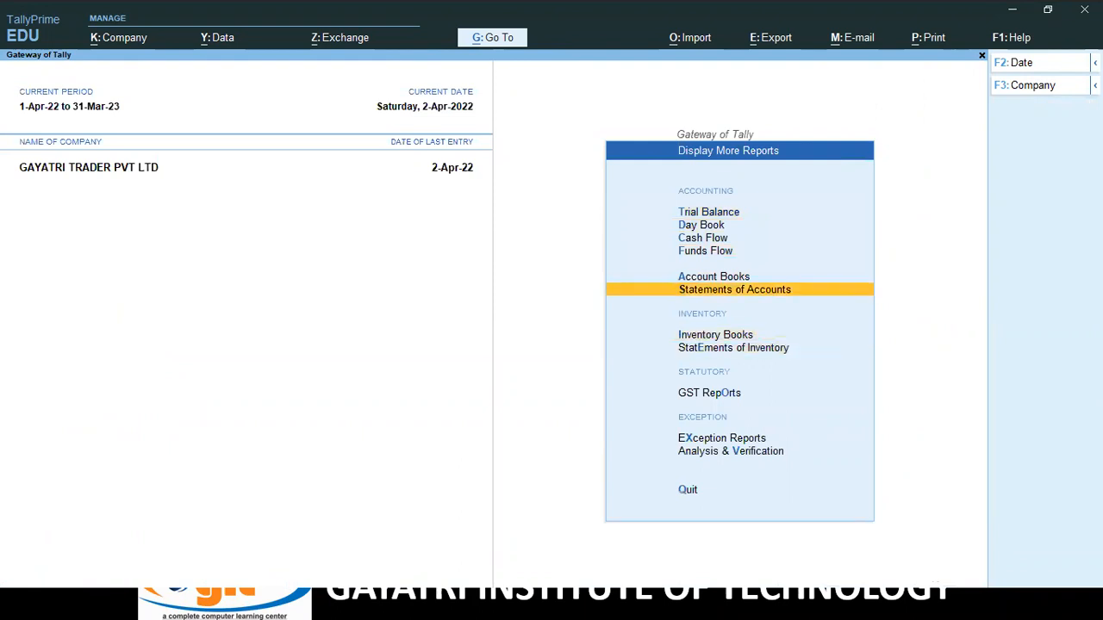
key("Return")
key("Down")
key("Up")
key("Return")
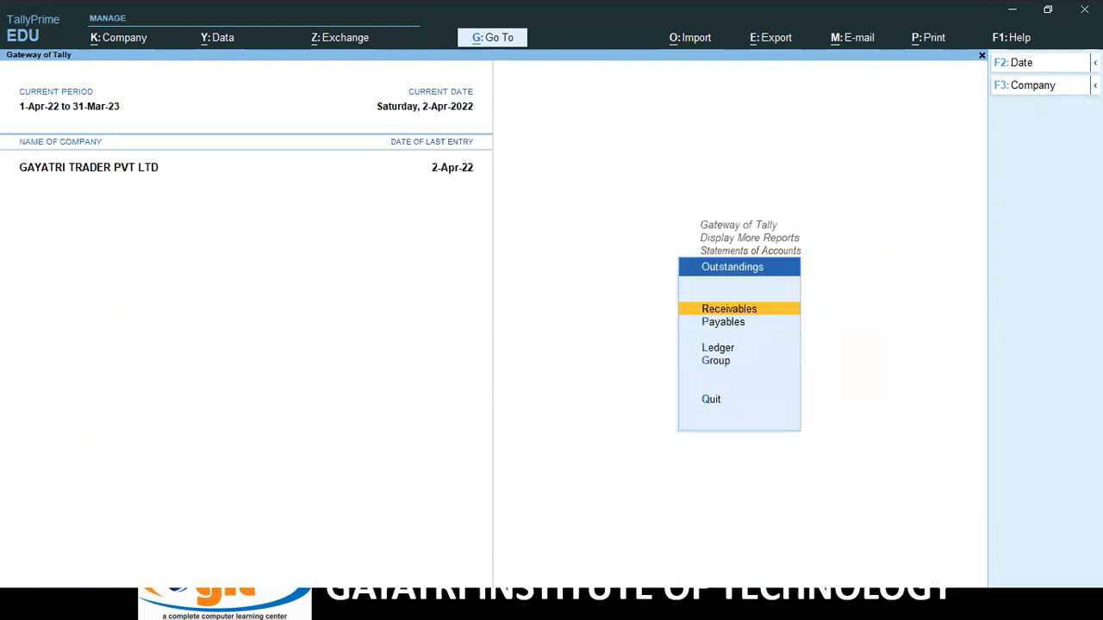
key("Down")
key("Down")
key("Return")
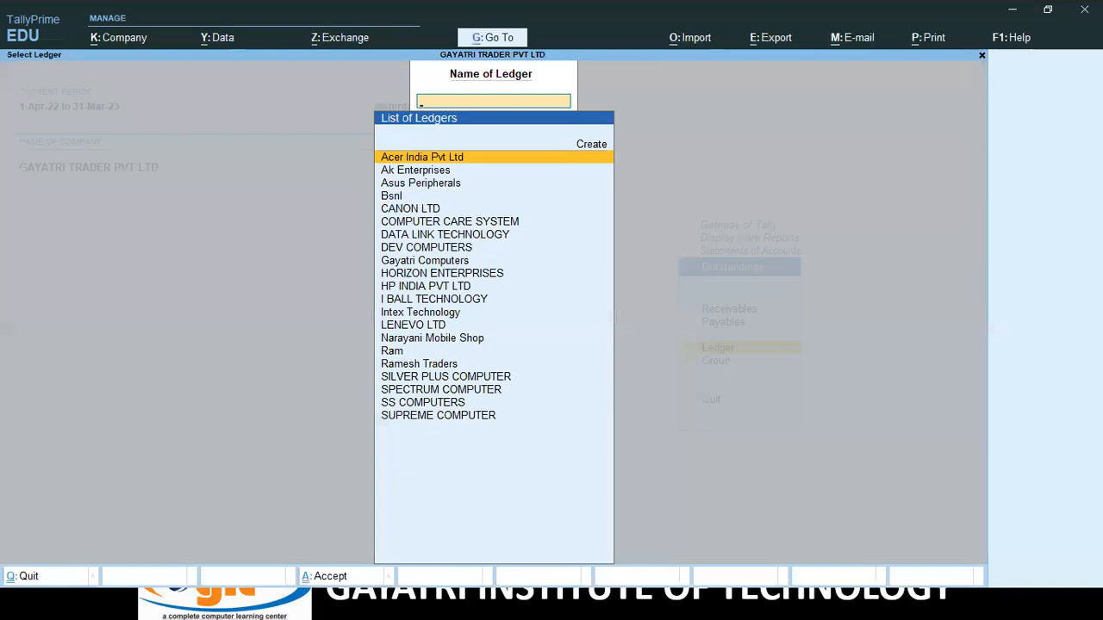
Reopen Gayatri Computers' outstandings, expand bill 16 pending 11,210.00 Cr, and back out.
key("Down")
key("Down")
key("Down")
key("Down")
key("Down")
key("Down")
key("Down")
key("Down")
key("Down")
key("Down")
key("Down")
key("Down")
key("Down")
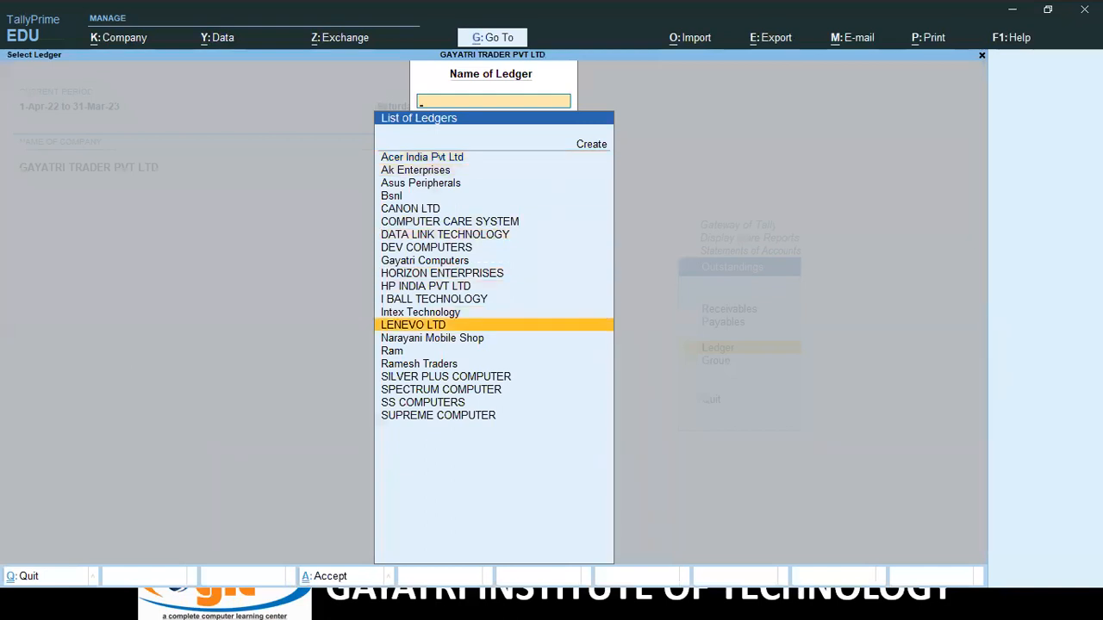
type("g")
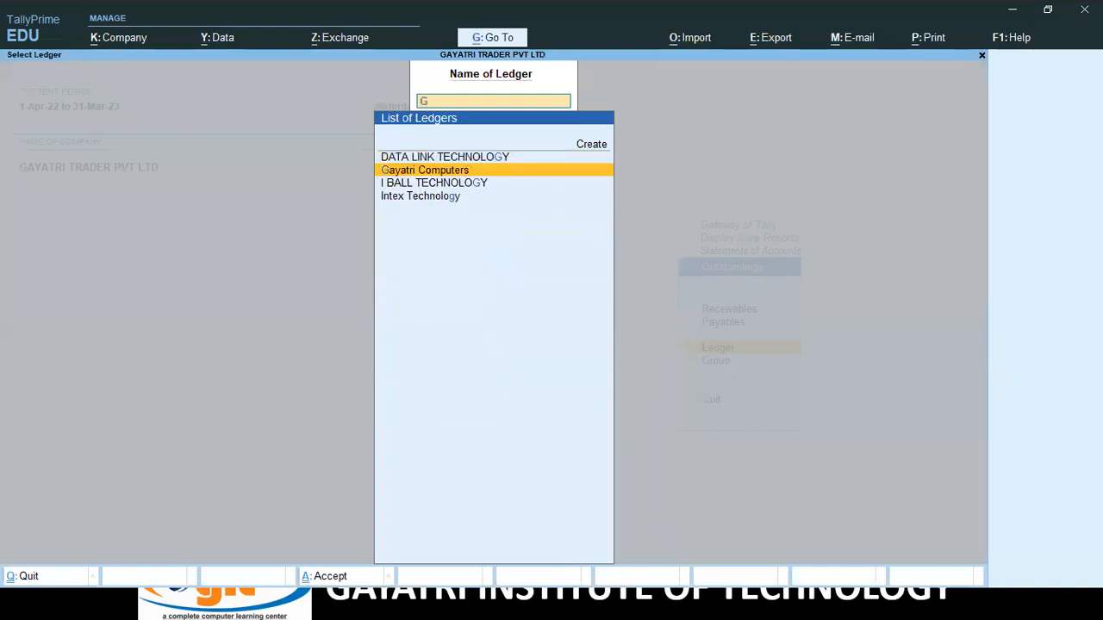
key("Return")
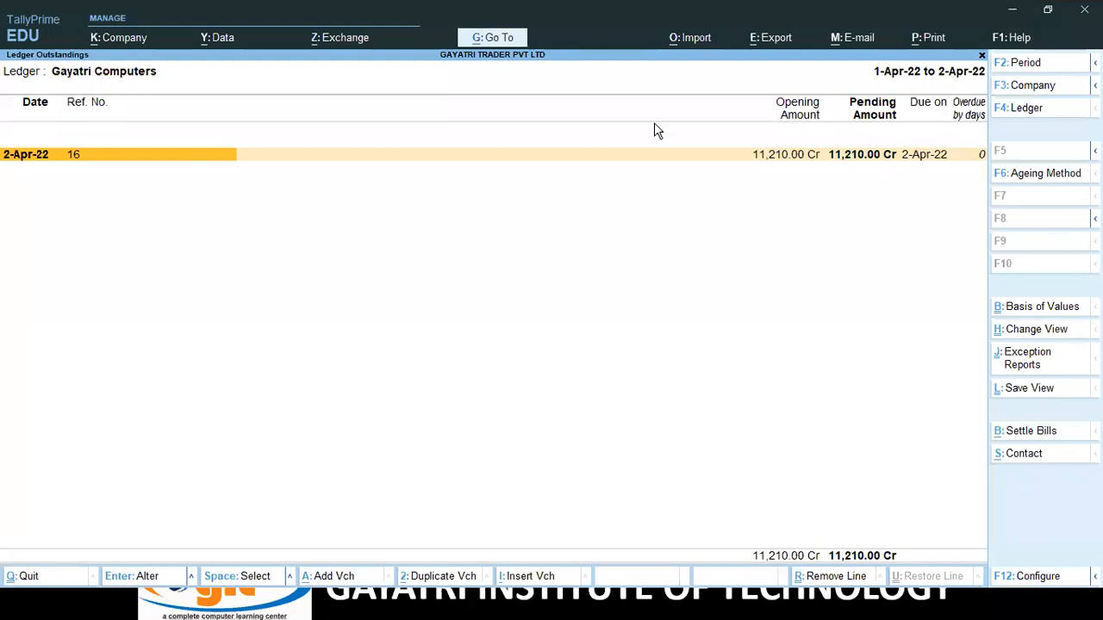
key("alt+F5")
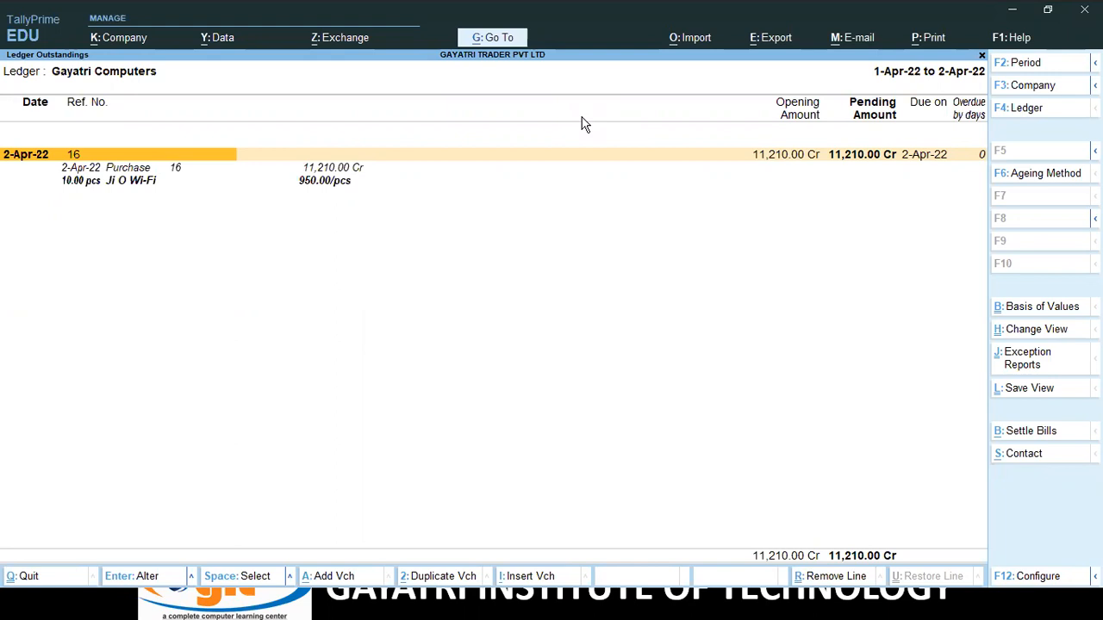
key("Escape")
key("Escape")
key("Escape")
key("Escape")
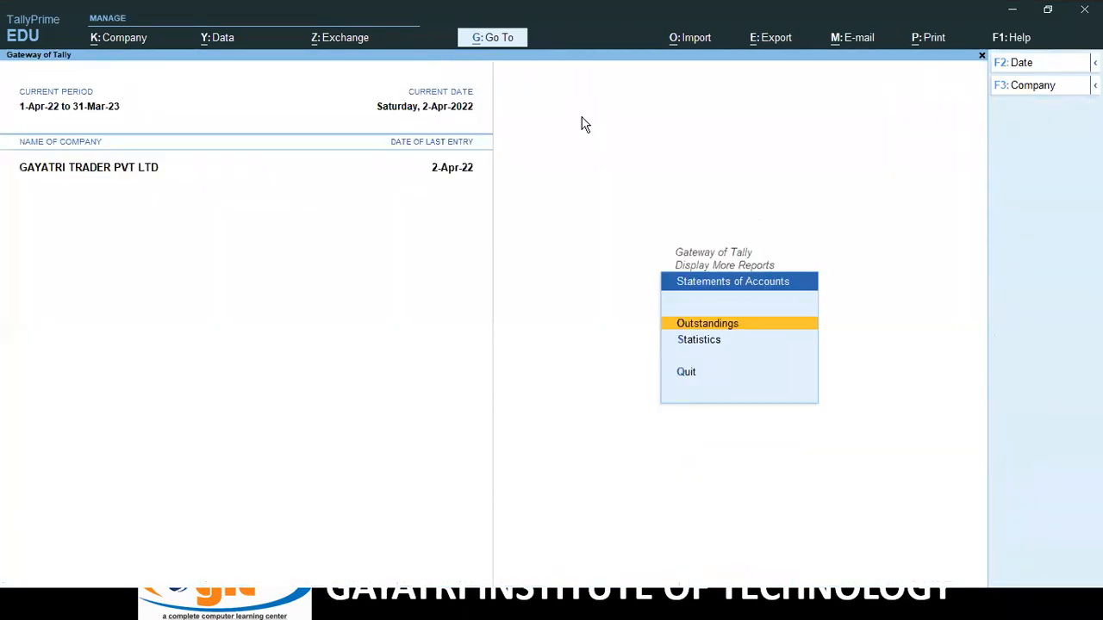
key("Escape")
key("Escape")
Start payment voucher 8 debiting Gayatri Computers 11,210.
key("Up")
key("Up")
key("Up")
key("Up")
key("Up")
key("Up")
key("Up")
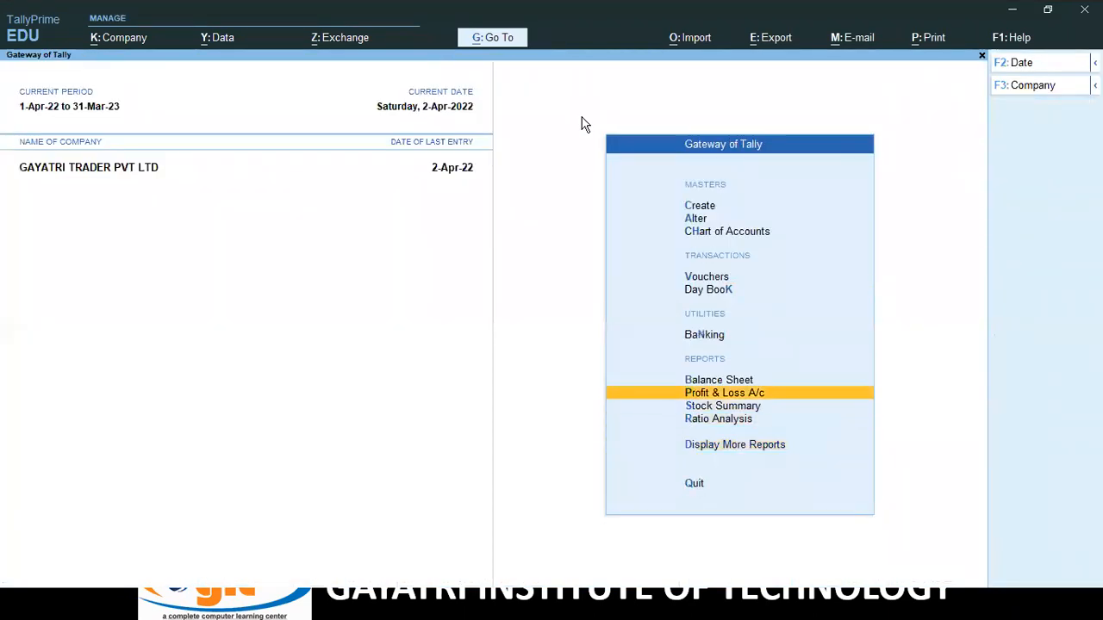
key("Return")
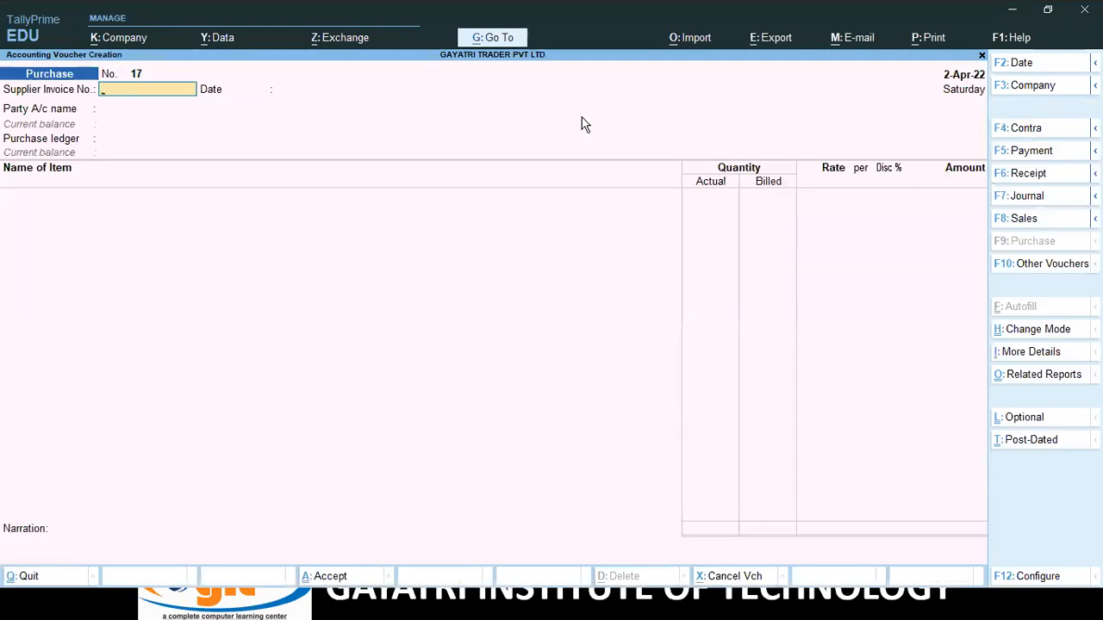
key("F5")
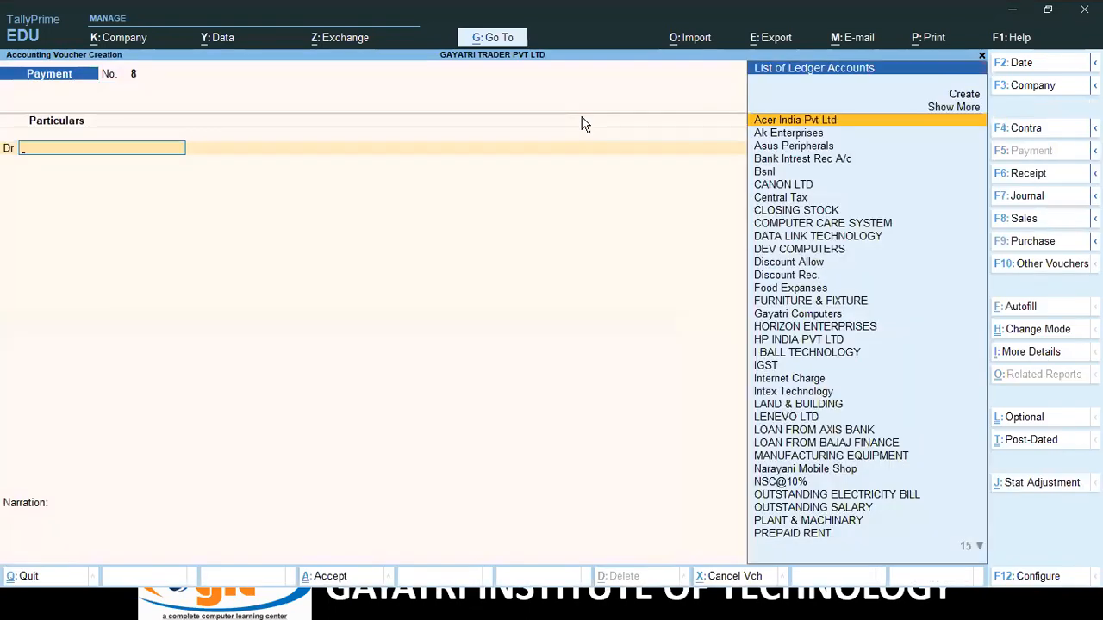
type("Ga")
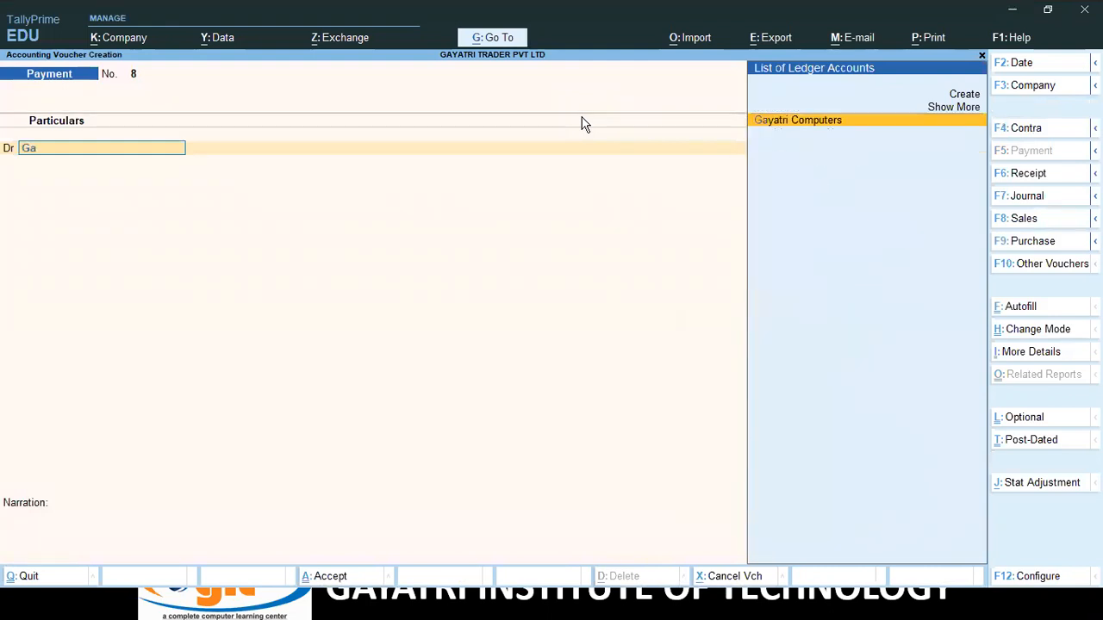
key("Return")
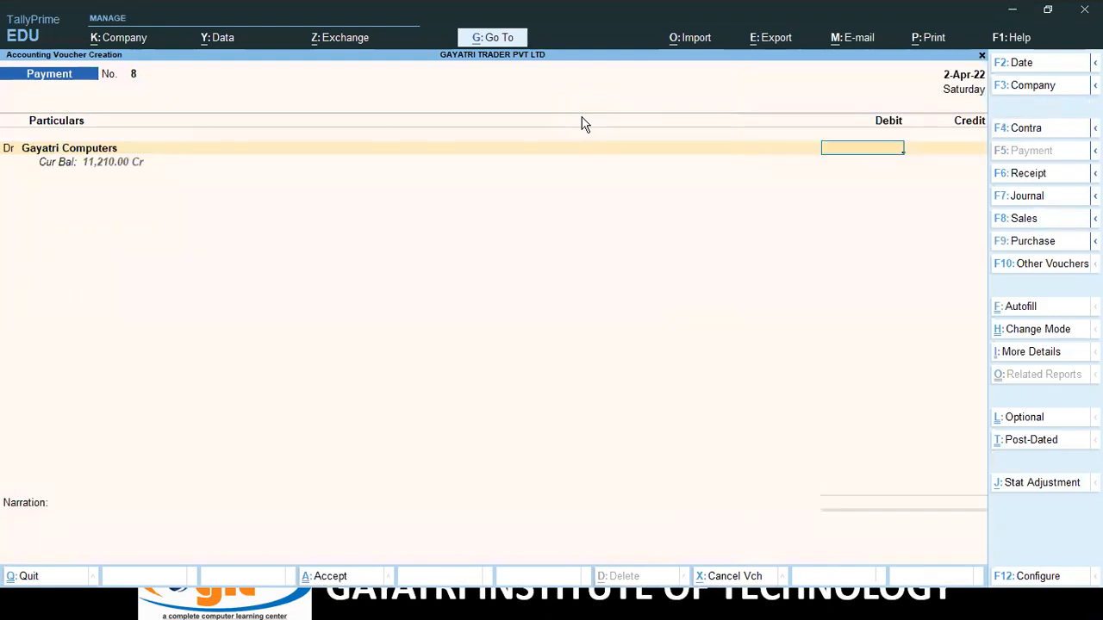
type("11210")
key("Return")
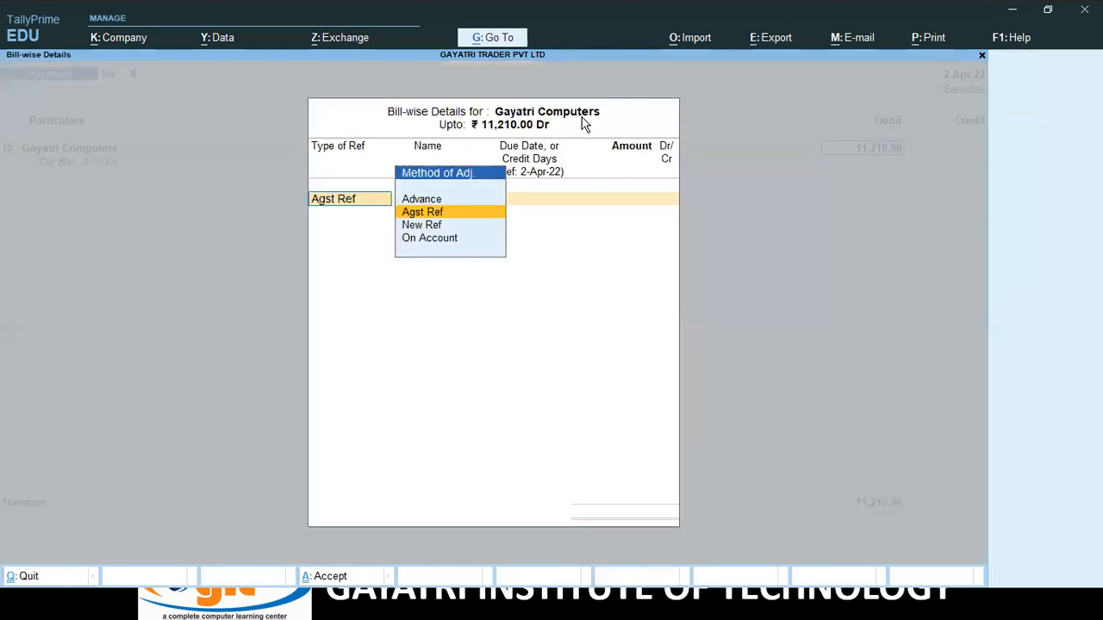
Settle it against bill 16, credit Cash 11,210.00, and save the voucher.
key("Return")
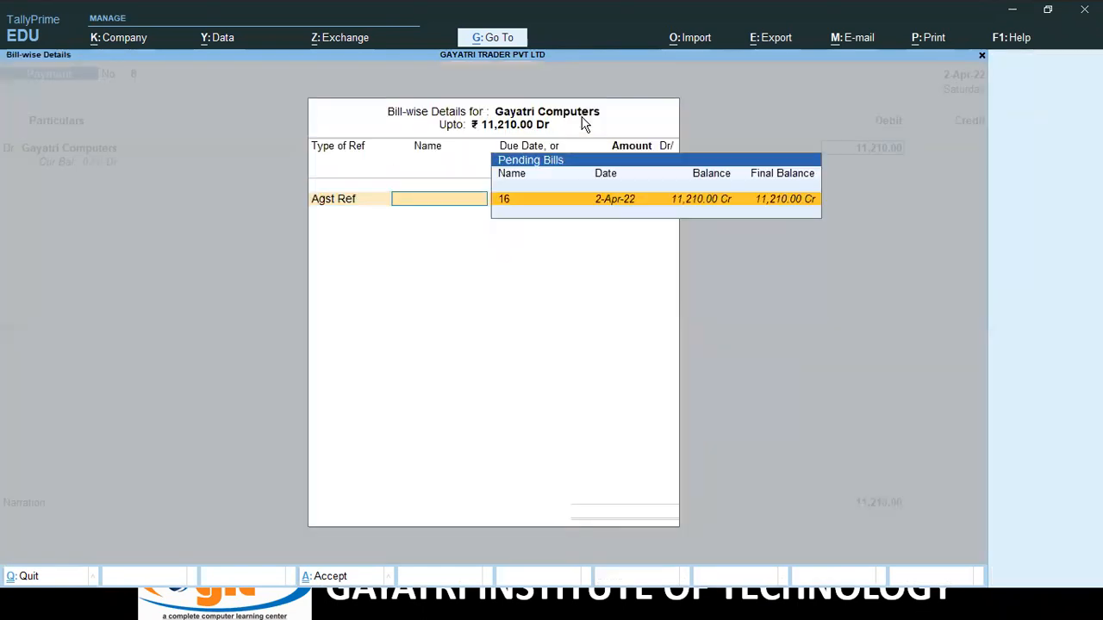
key("Return")
key("Return")
key("Return")
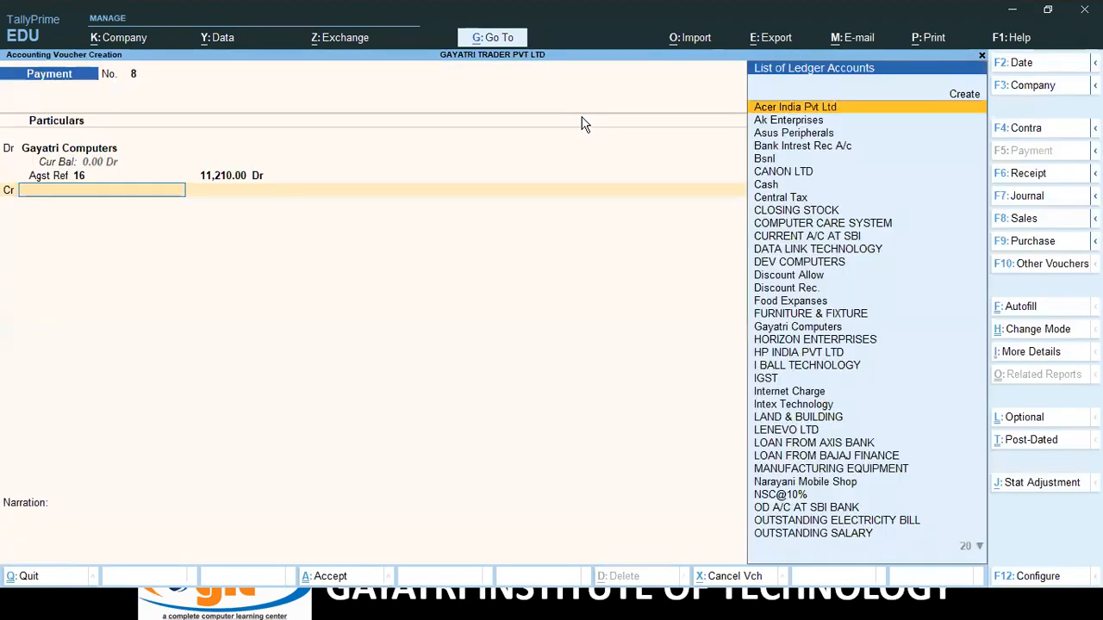
key("Down")
key("Down")
key("Down")
key("Down")
key("Down")
key("Down")
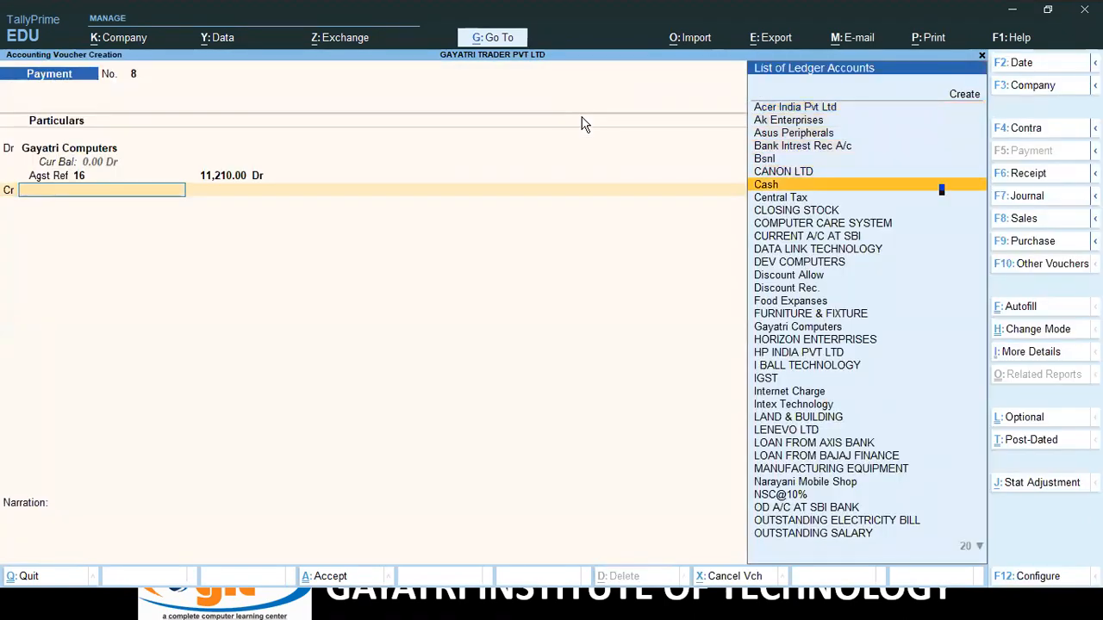
key("Return")
key("Return")
key("Return")
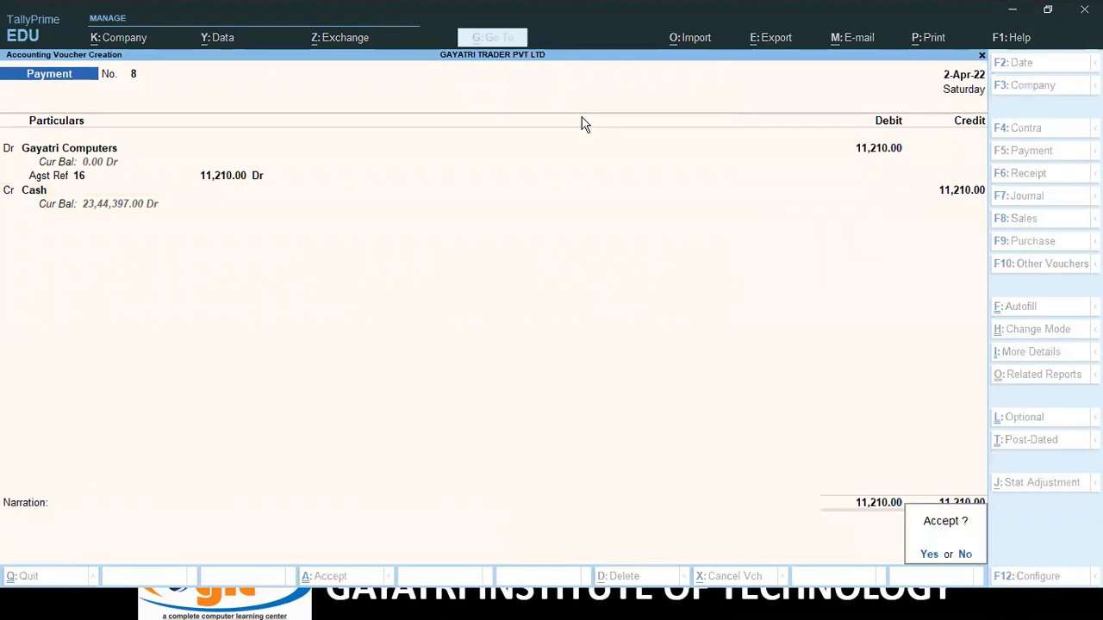
key("Return")
key("Escape")
key("Down")
key("Down")
key("Down")
key("Down")
key("Down")
key("Down")
key("Down")
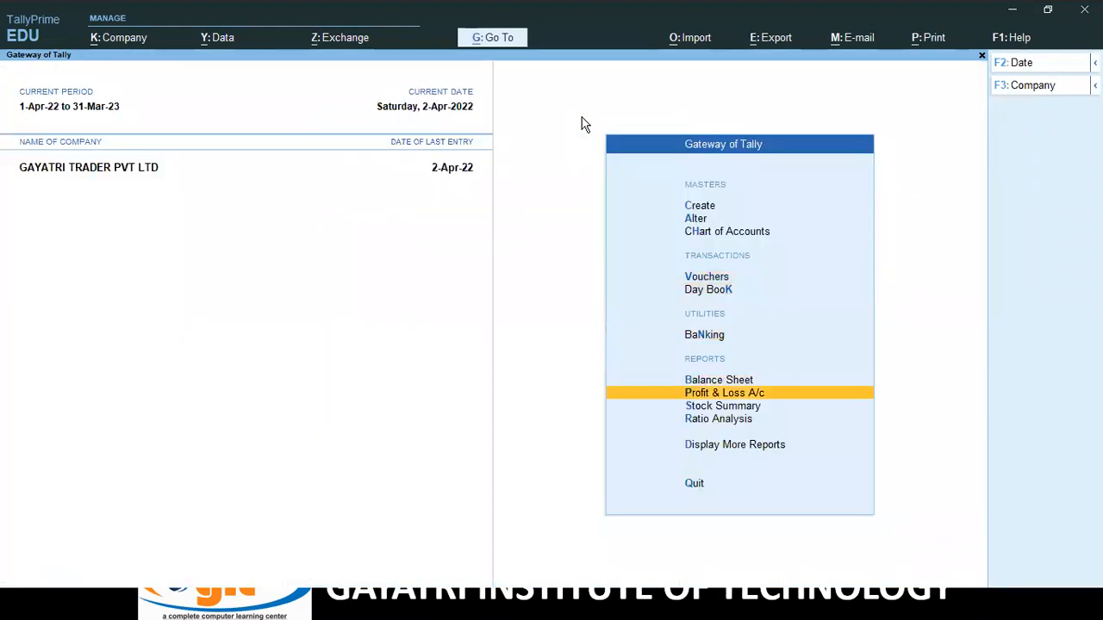
Open Ledger Outstandings for Gayatri Computers to confirm there are no pending bills.
key("Return")
key("Down")
key("Down")
key("Down")
key("Down")
key("Down")
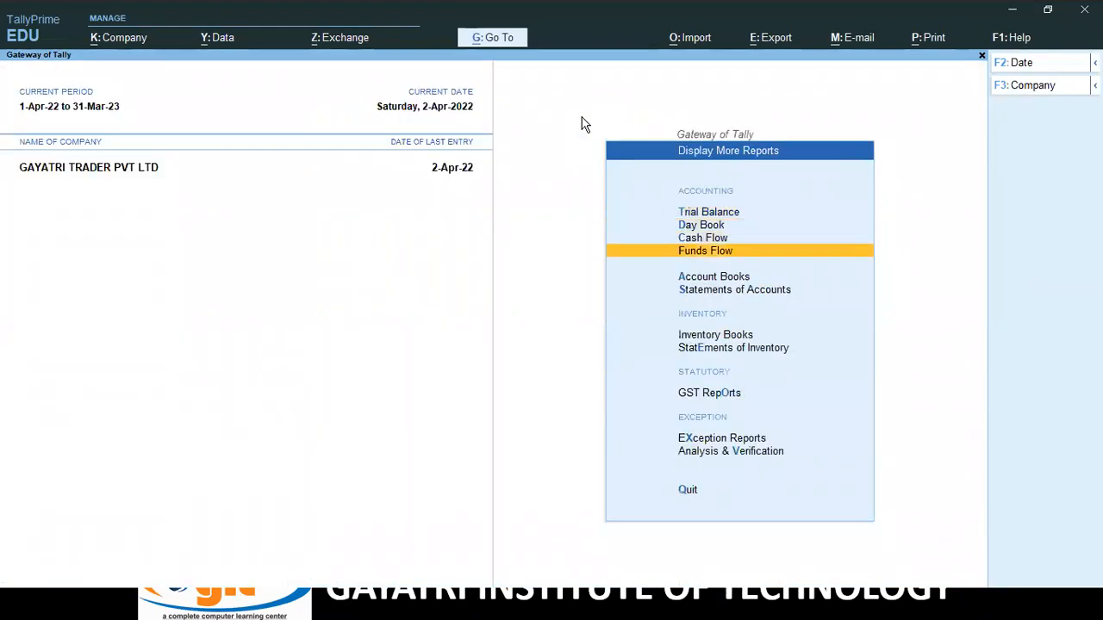
key("Return")
key("Return")
key("Down")
key("Down")
key("Return")
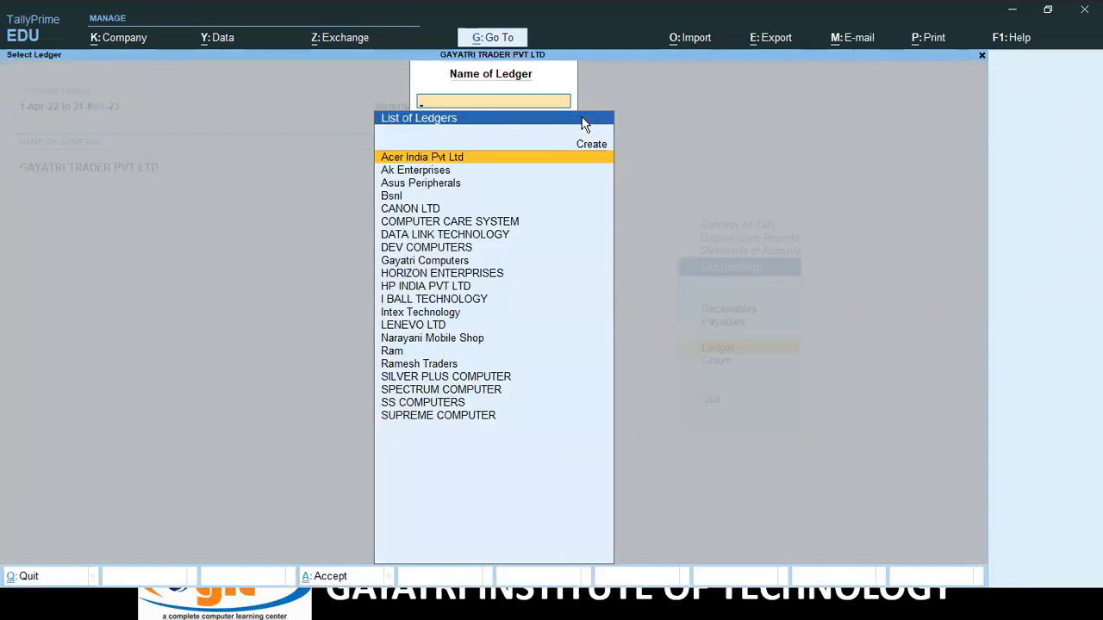
type("G")
key("Return")
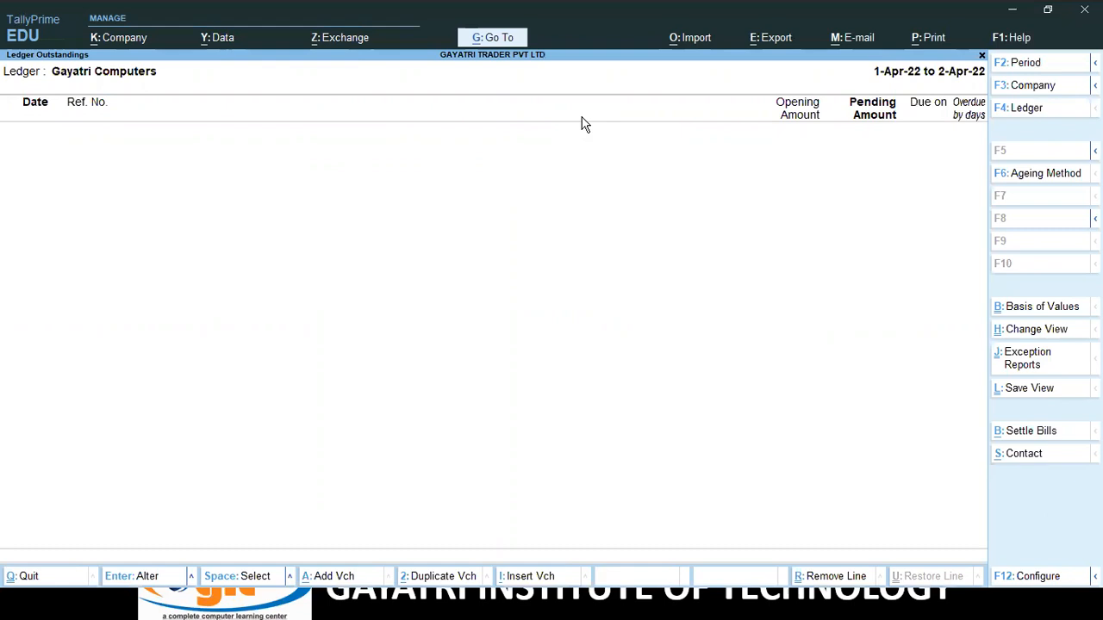
Close the outstandings report and return to the Statements of Accounts menu.
key("Escape")
key("Escape")
key("Escape")
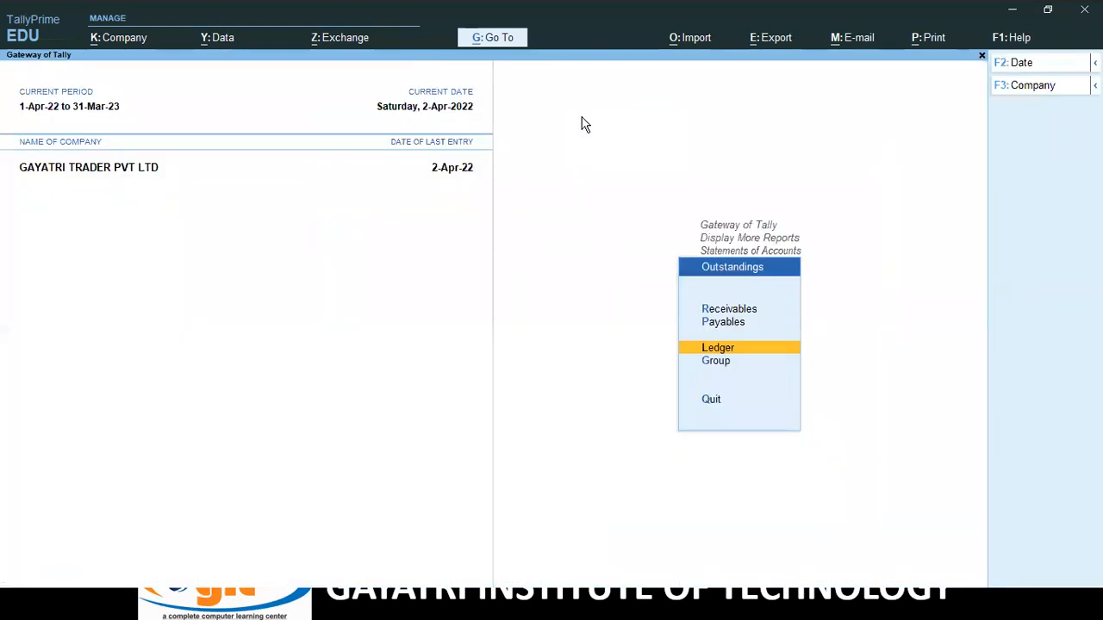
key("Escape")
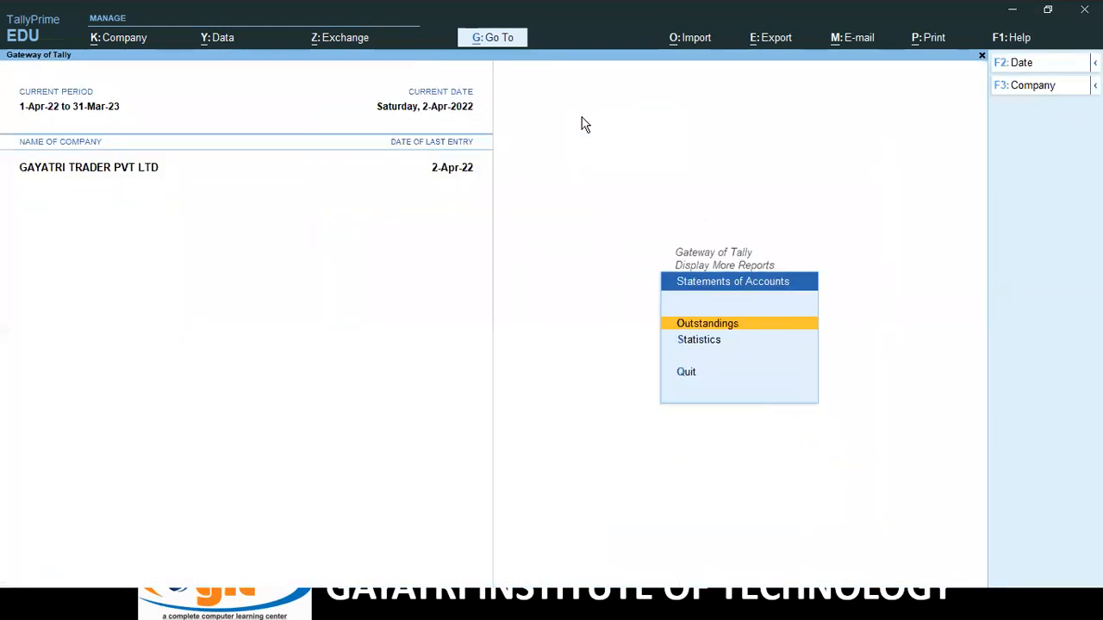
key("Escape")
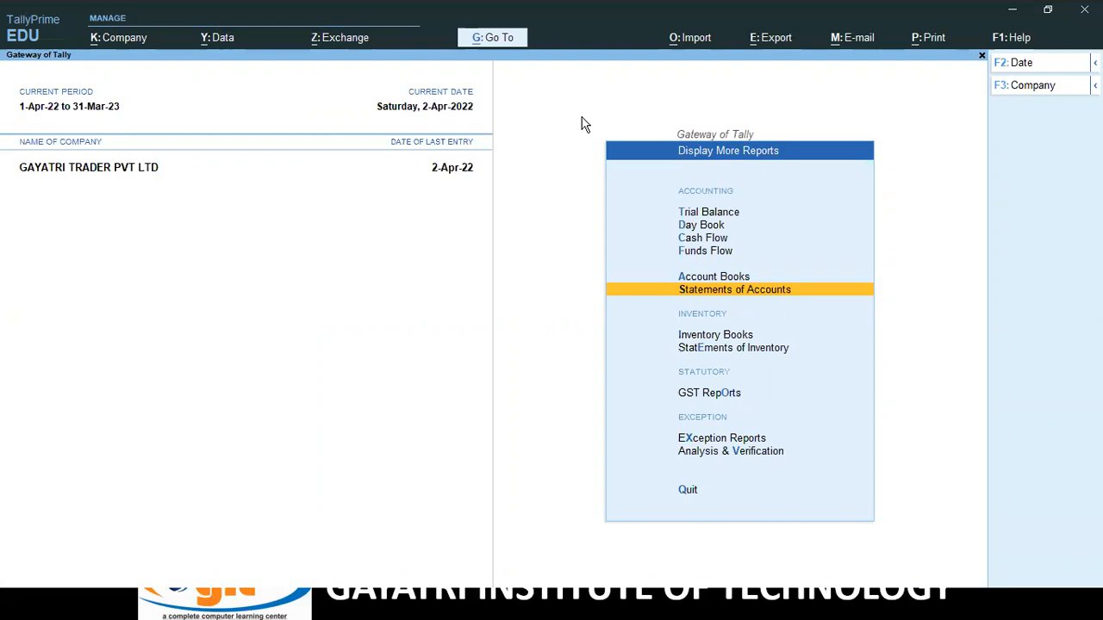
Open the Statistics report from Display More Reports > Statements of Accounts.
key("Escape")
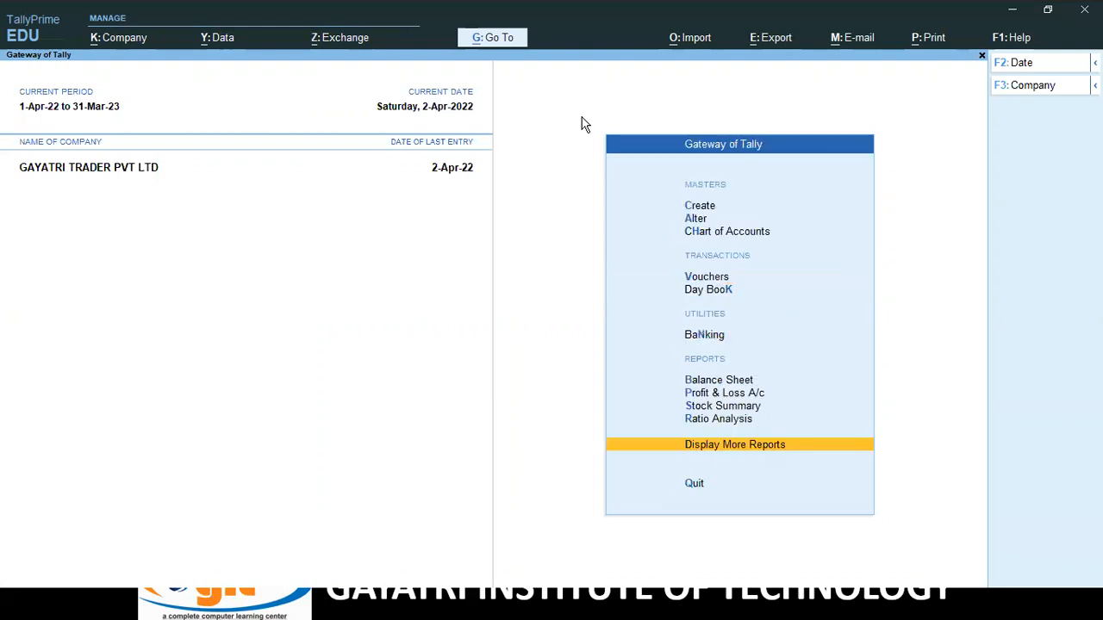
key("Return")
key("Down")
key("Down")
key("Down")
key("Down")
key("Down")
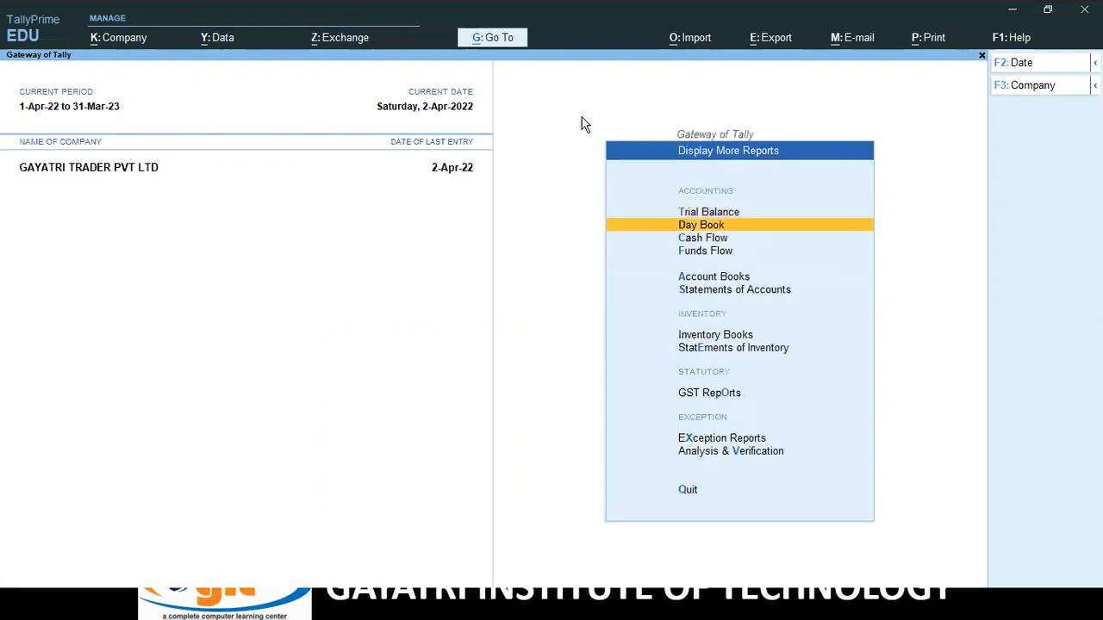
key("Return")
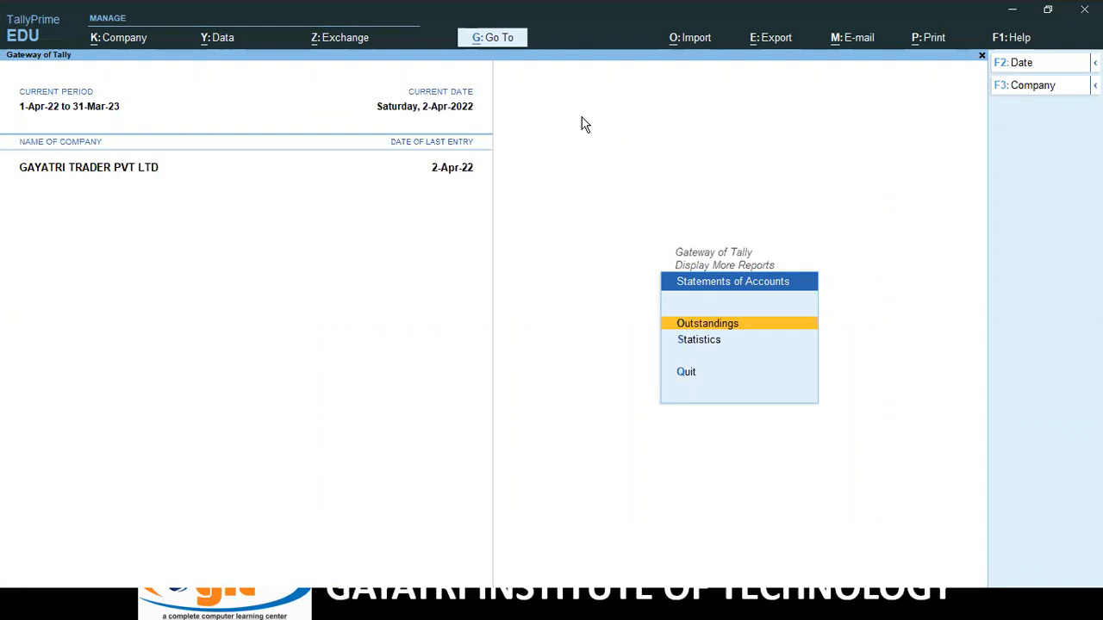
key("Down")
key("Return")
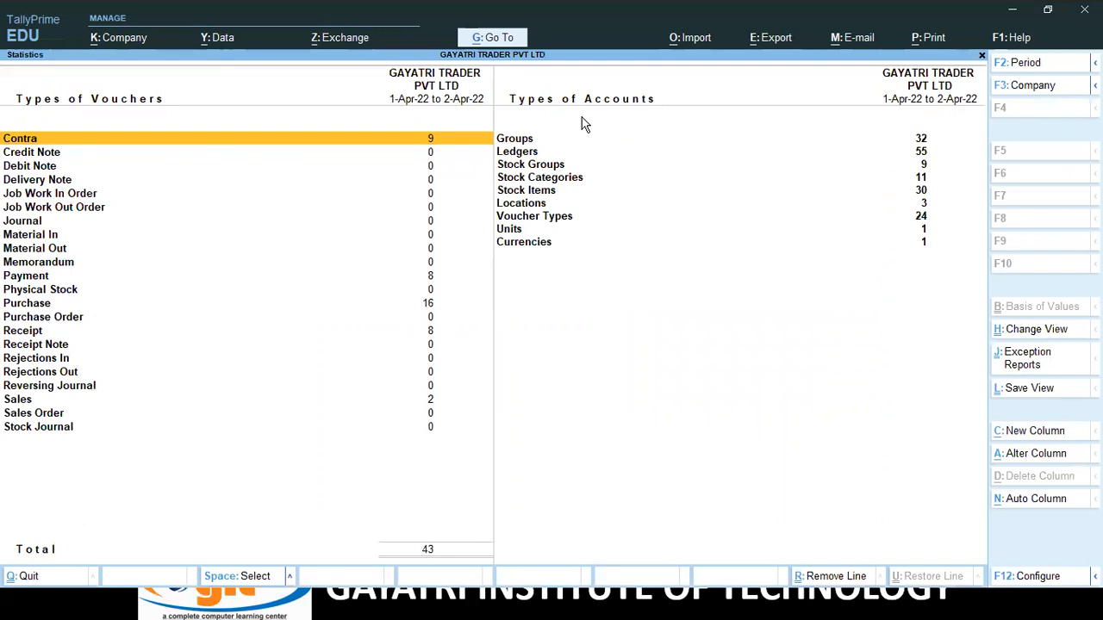
Review voucher counts (43 total, 16 Purchase, 8 Payment) and 55 ledgers, then close Statistics.
key("Down")
key("Down")
key("Down")
key("Down")
key("Down")
key("Down")
key("Down")
key("Down")
key("Down")
key("Down")
key("Down")
key("Down")
key("Down")
key("Down")
key("Down")
key("Down")
key("Down")
key("Down")
key("Down")
key("Down")
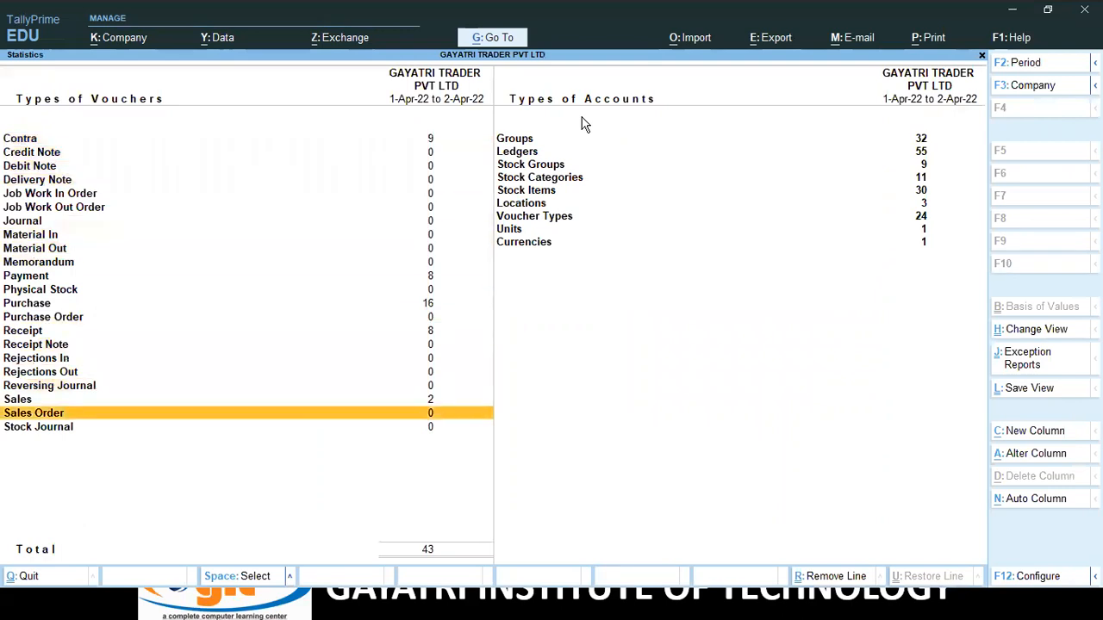
key("Up")
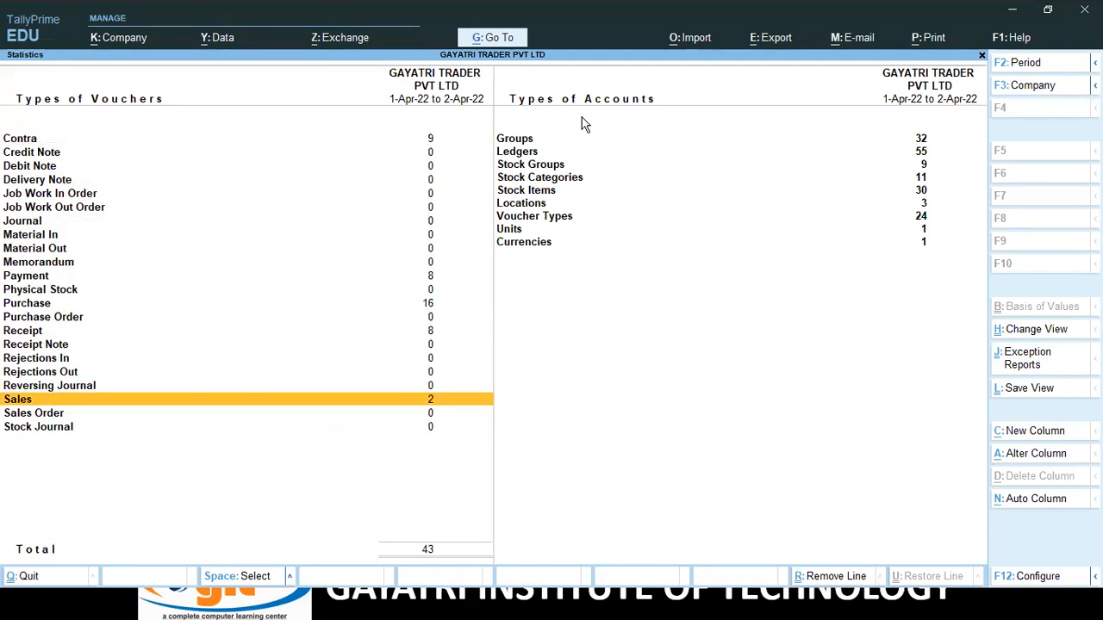
key("Right")
key("Up")
key("Up")
key("Up")
key("Up")
key("Up")
key("Up")
key("Up")
key("Up")
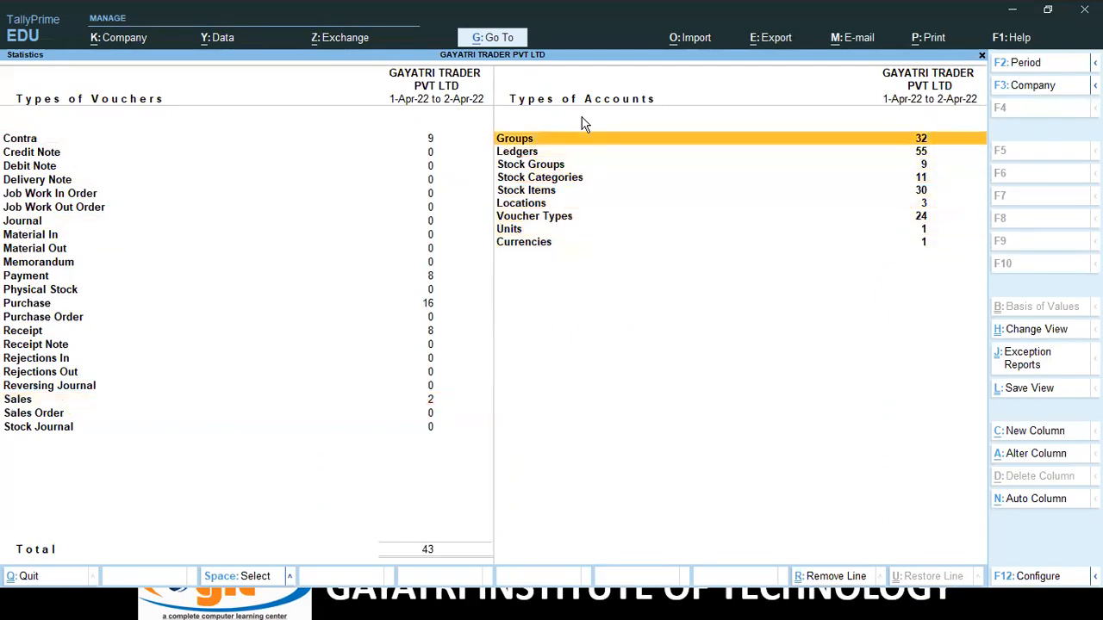
key("Down")
key("Down")
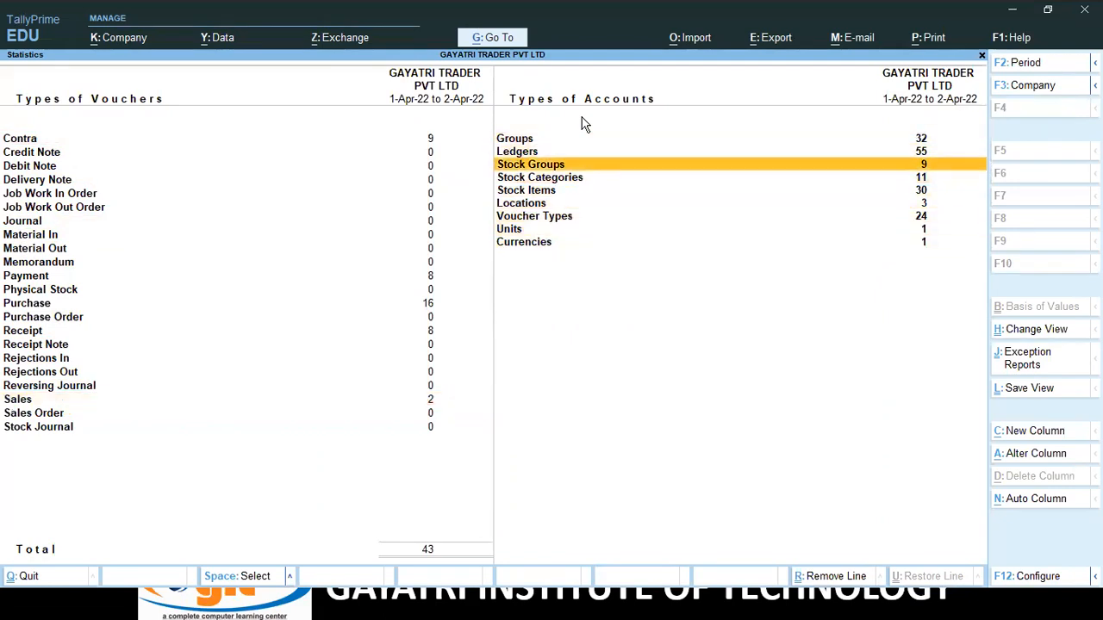
key("Down")
key("Down")
key("Down")
key("Down")
key("Down")
key("Down")
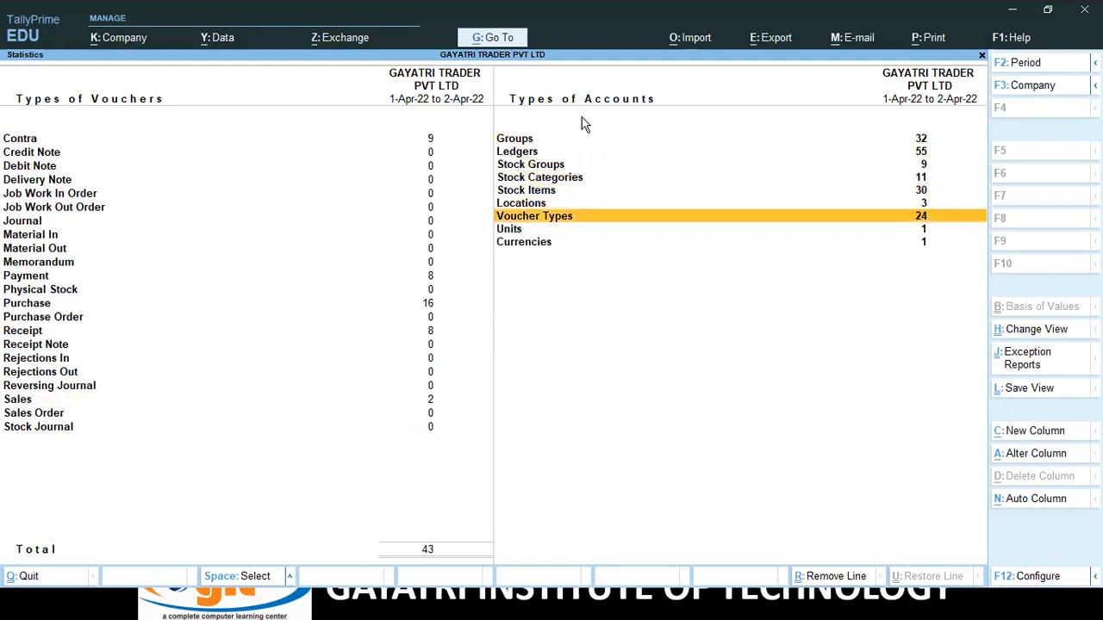
key("Up")
key("Up")
key("Up")
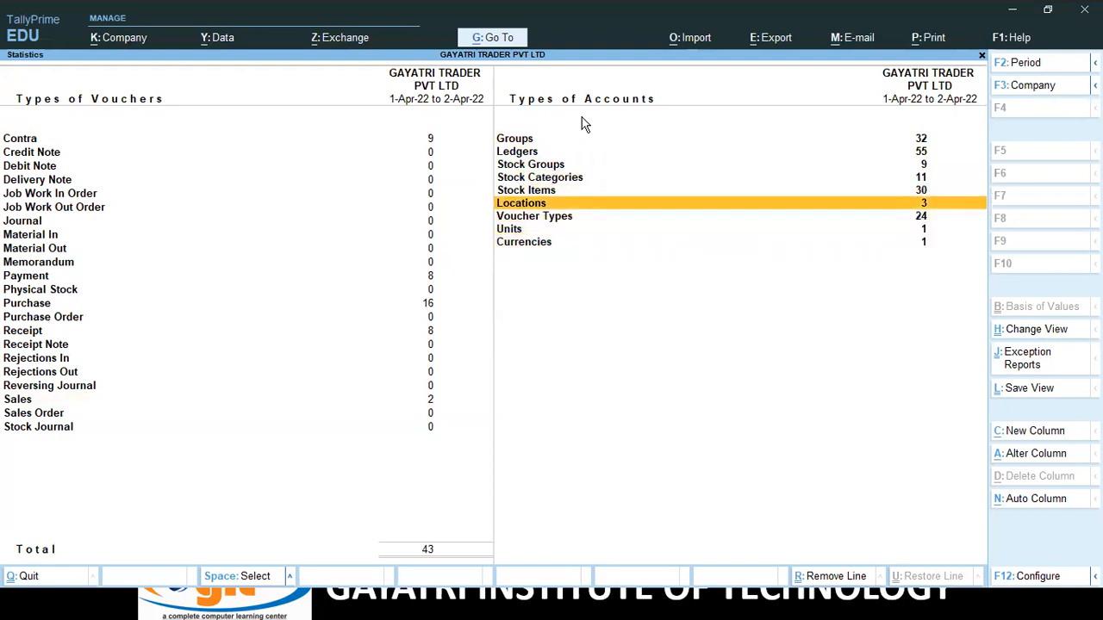
key("Escape")
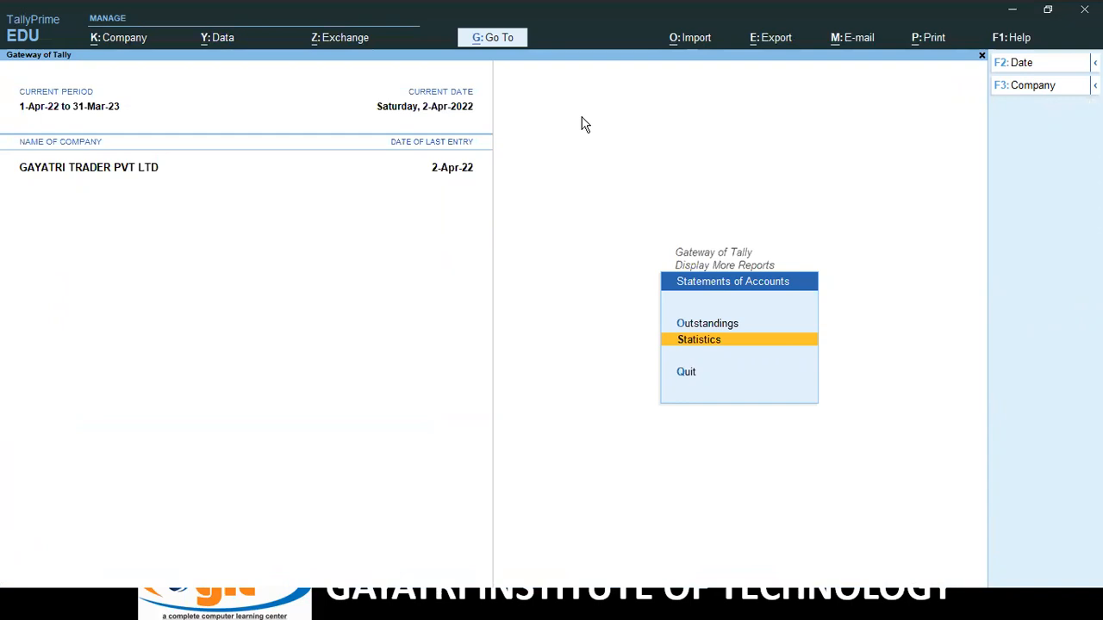
Return to the Gateway of Tally and highlight Balance Sheet.
key("Escape")
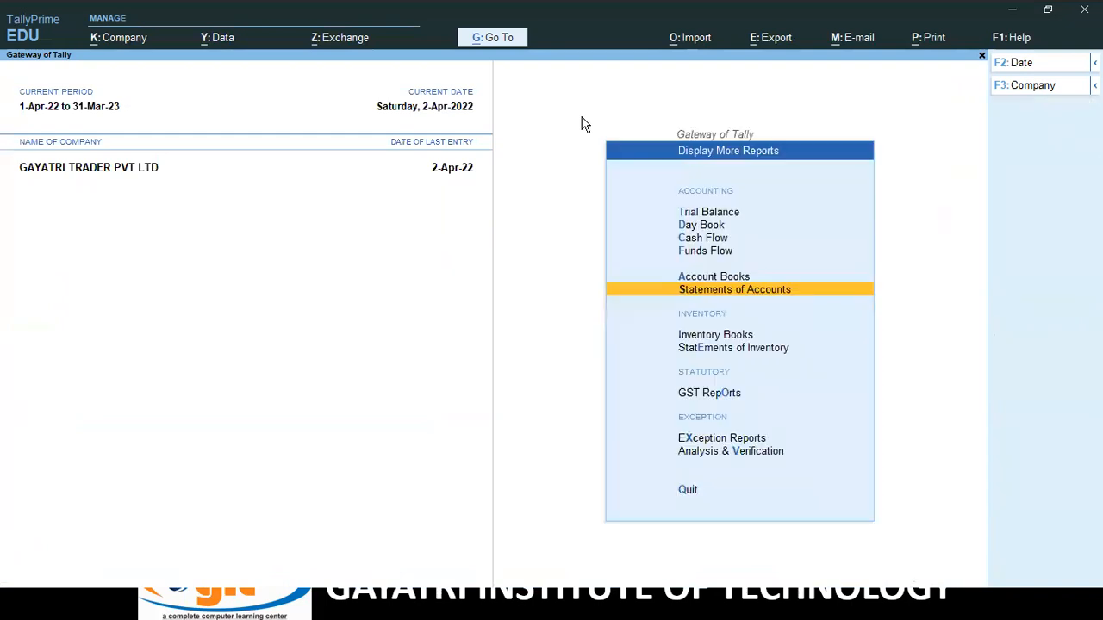
key("Escape")
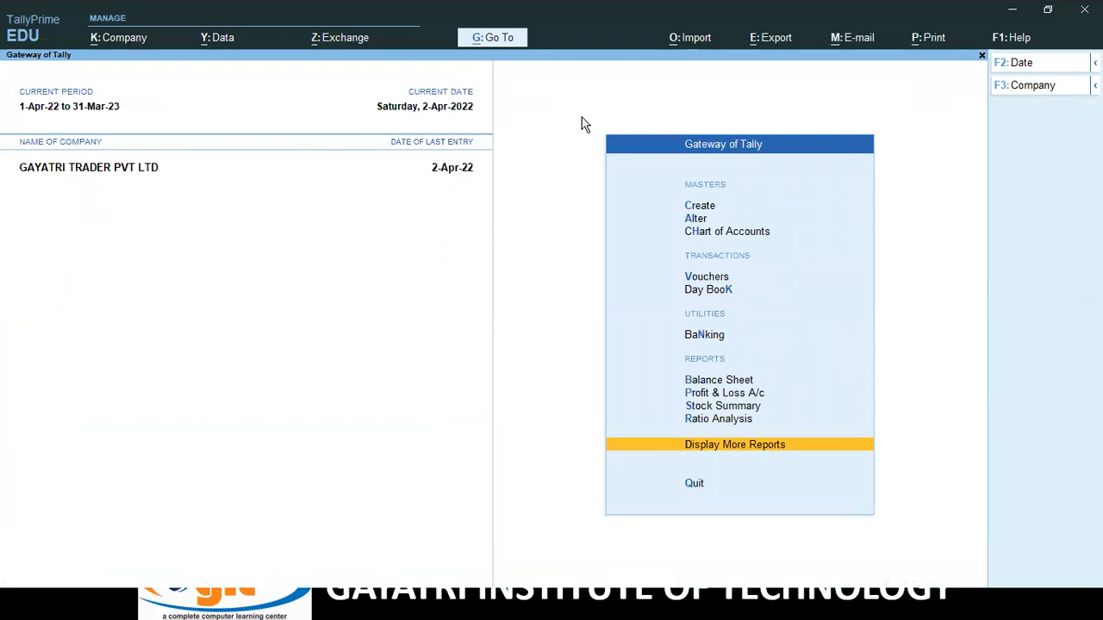
key("Up")
key("Up")
key("Up")
key("Up")
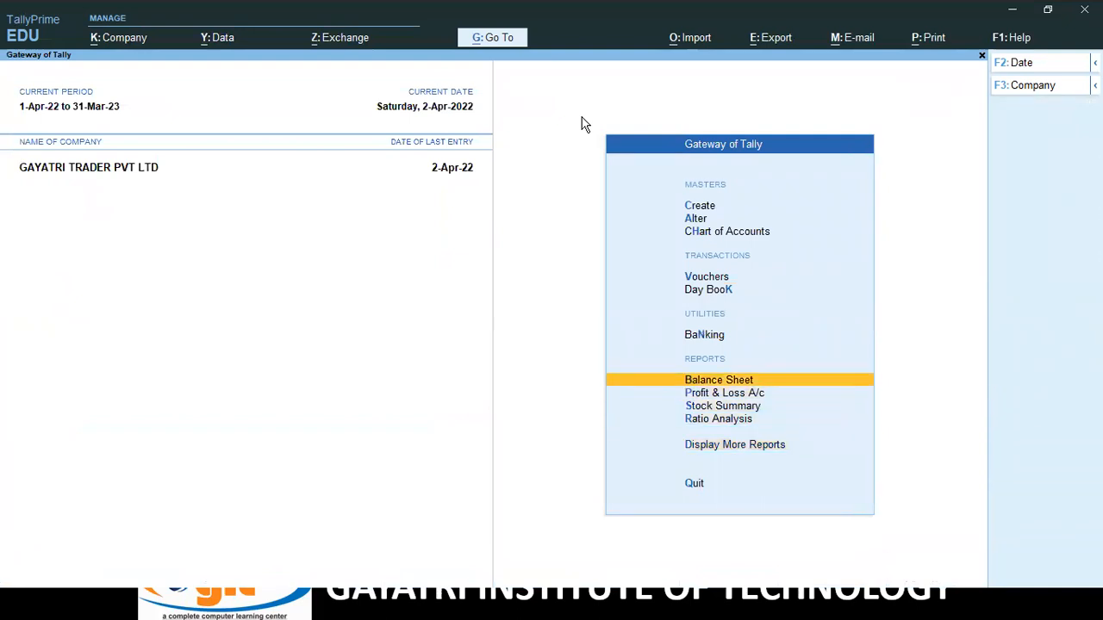